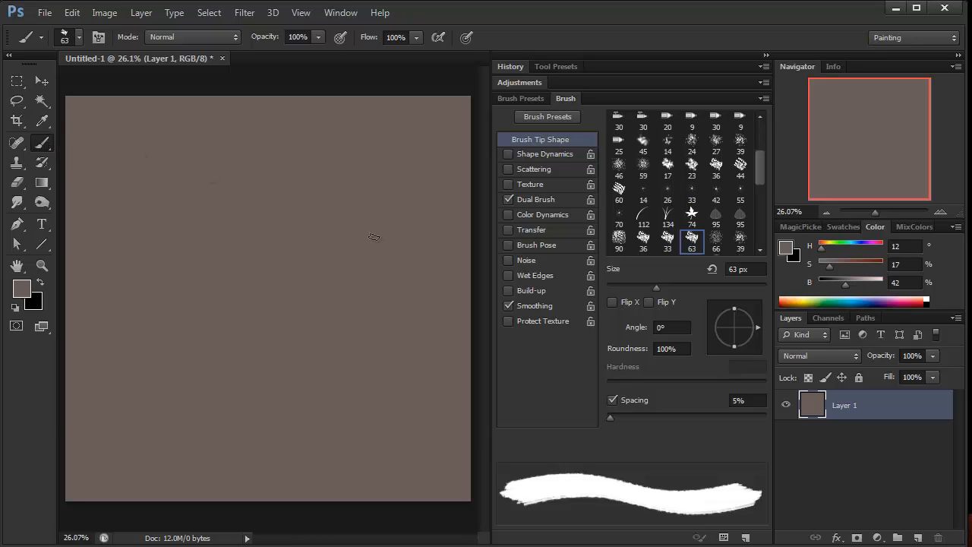
Step: Pick red from the swatches, enlarge the brush to 1753 px, and paint over the whole canvas
left_click(854, 225)
left_click(834, 256)
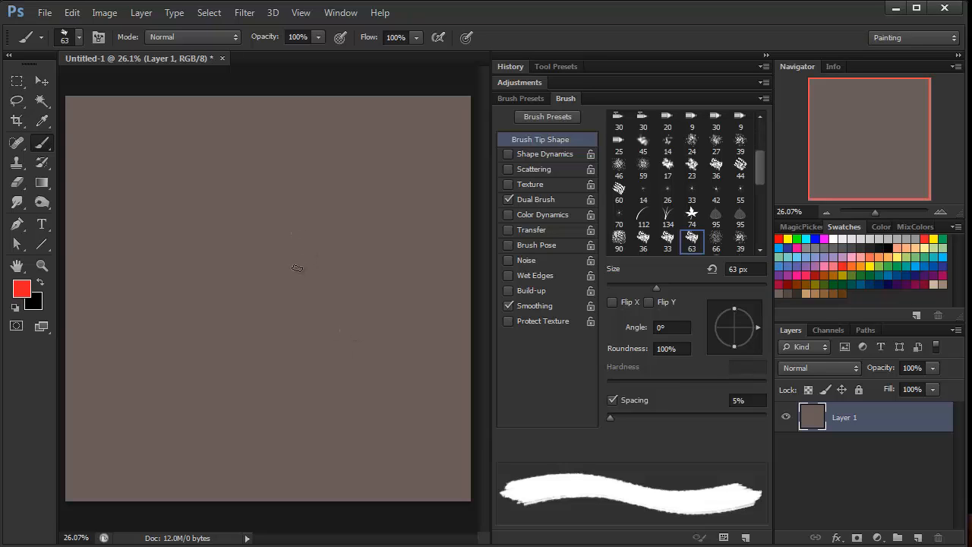
right_click(295, 269)
left_click_drag(362, 304, 453, 304)
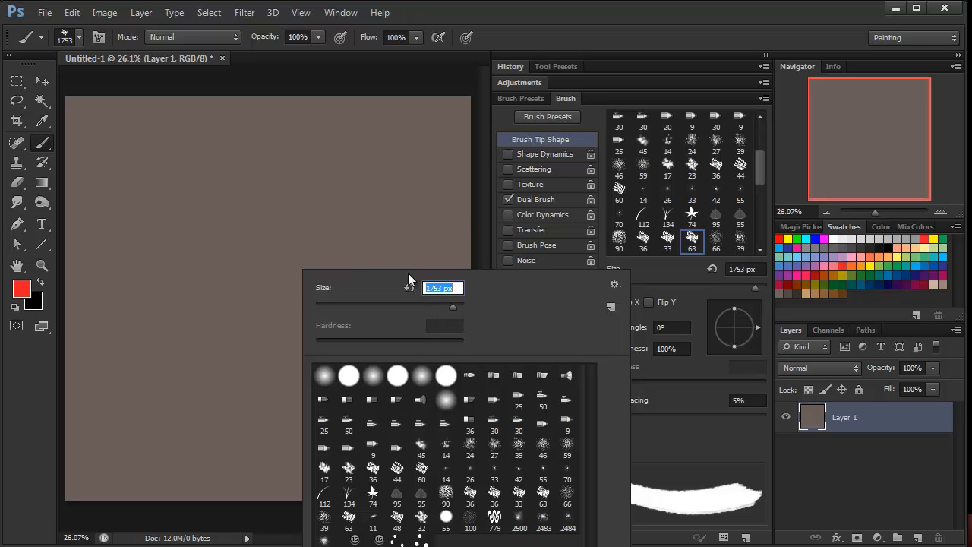
left_click(259, 273)
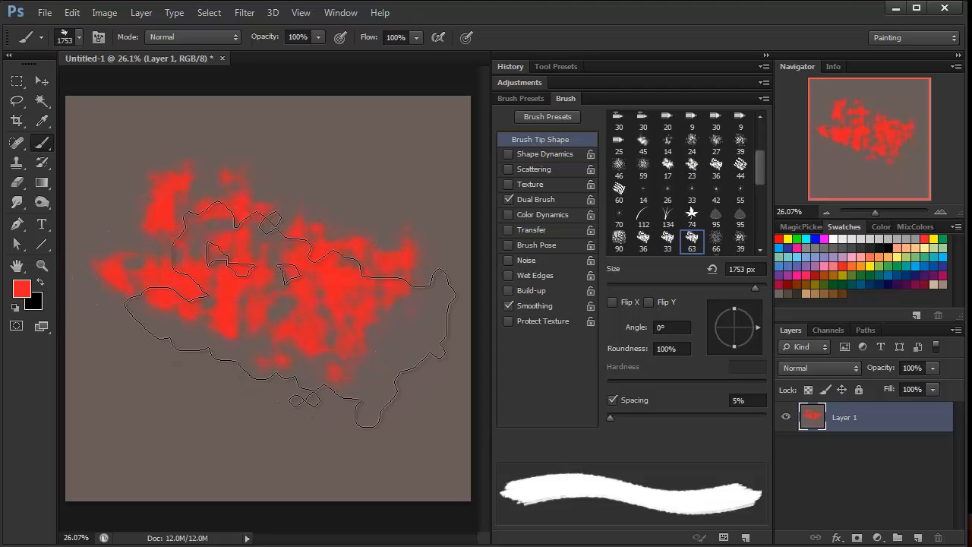
mouse_move(252, 278)
left_mouse_down()
mouse_move(277, 302)
mouse_move(304, 370)
mouse_move(312, 406)
mouse_move(289, 391)
mouse_move(287, 418)
mouse_move(315, 425)
mouse_move(295, 301)
mouse_move(168, 259)
mouse_move(208, 271)
mouse_move(255, 244)
mouse_move(219, 230)
mouse_move(241, 297)
mouse_move(302, 183)
mouse_move(245, 304)
mouse_move(234, 300)
mouse_move(226, 313)
mouse_move(233, 334)
mouse_move(221, 414)
mouse_move(155, 442)
mouse_move(119, 442)
mouse_move(105, 153)
mouse_move(243, 157)
mouse_move(394, 138)
mouse_move(420, 230)
mouse_move(428, 458)
mouse_move(302, 450)
left_mouse_up()
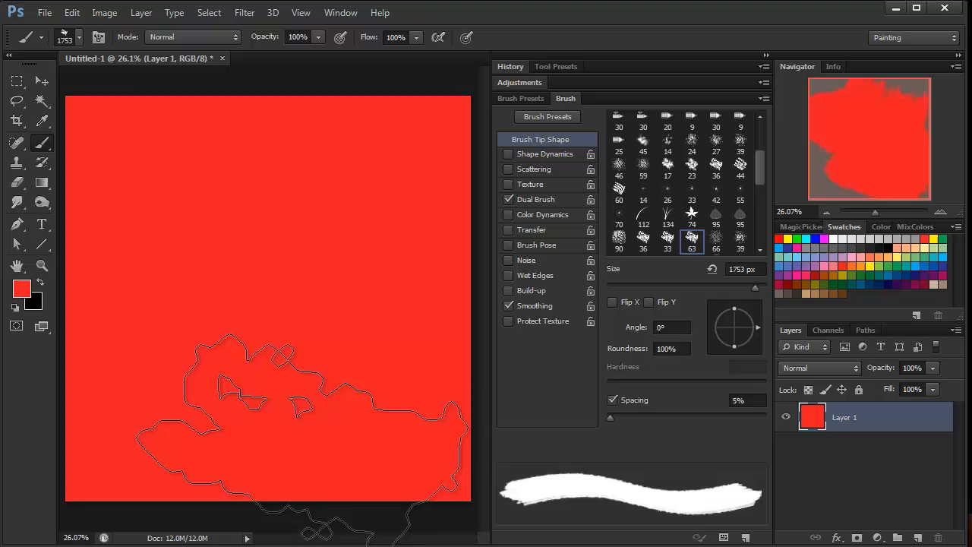
Step: Repaint the whole canvas in tan brown and reduce the brush size to 67 px
left_click(815, 291)
mouse_move(364, 167)
left_mouse_down()
mouse_move(366, 130)
mouse_move(310, 184)
mouse_move(170, 152)
mouse_move(107, 179)
mouse_move(131, 322)
mouse_move(123, 472)
mouse_move(115, 482)
mouse_move(285, 488)
mouse_move(329, 469)
mouse_move(366, 218)
mouse_move(339, 211)
left_mouse_up()
right_click(300, 278)
left_click(364, 311)
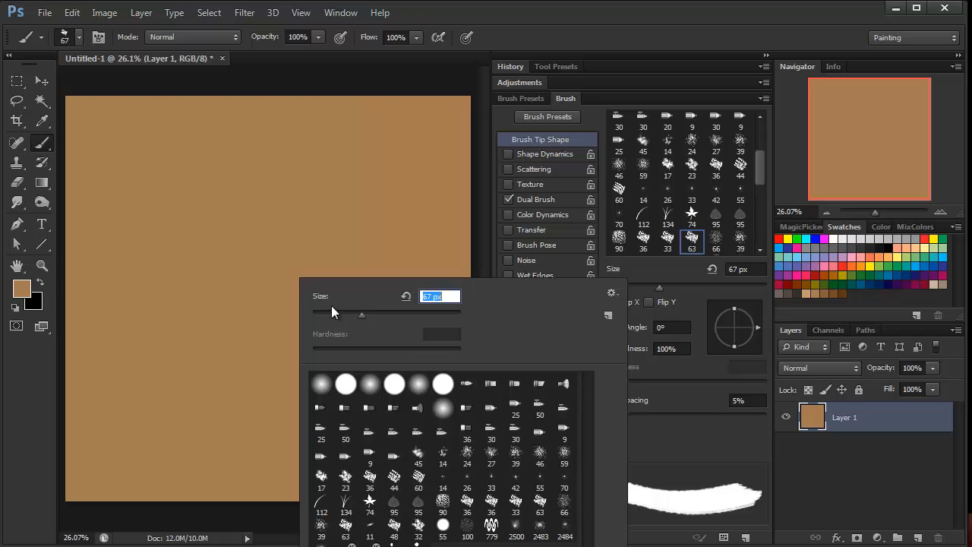
left_click(240, 249)
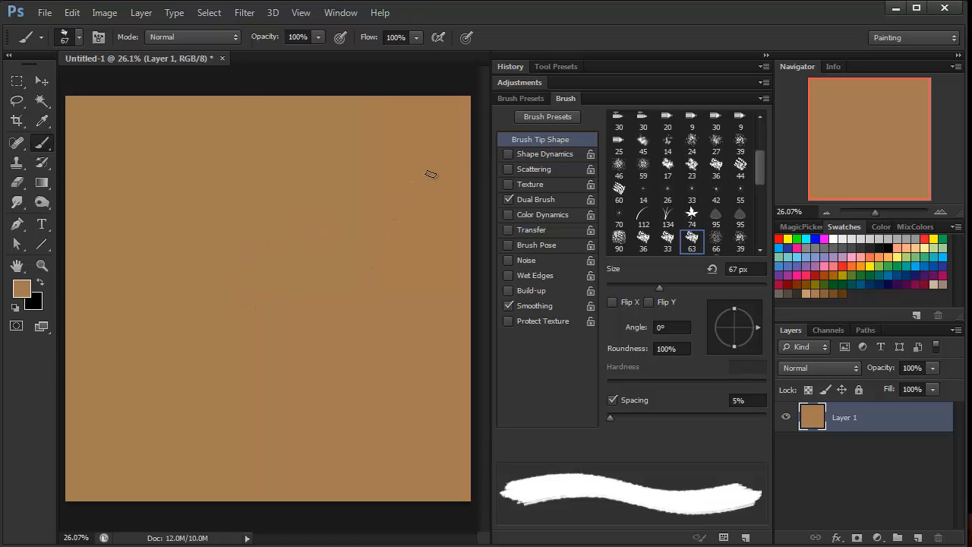
Step: Turn off the Dual Brush option for the current brush
left_click(508, 199)
left_click(508, 200)
left_click(508, 199)
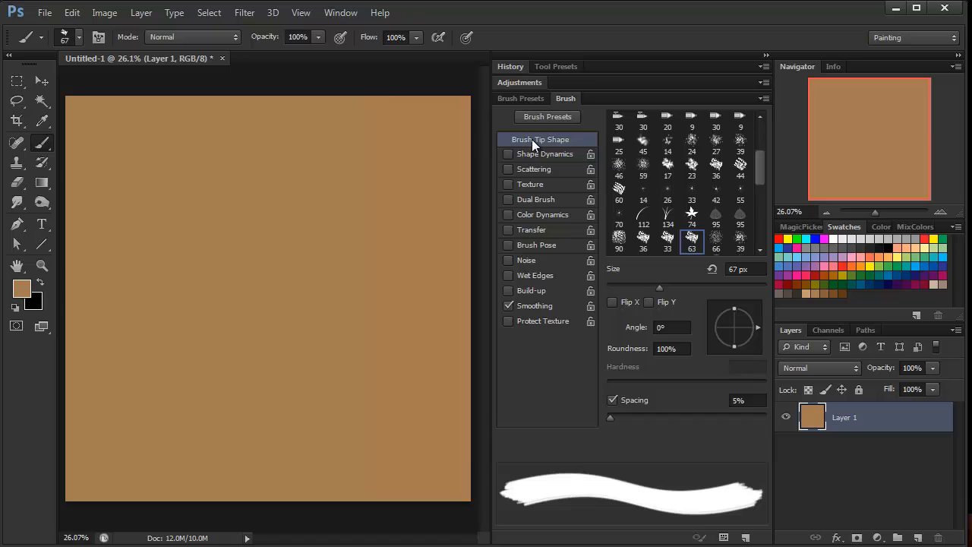
Step: Choose the hard round 30 px brush tip and set its spacing to 140%
mouse_move(762, 167)
left_mouse_down()
mouse_move(759, 126)
mouse_move(761, 182)
mouse_move(761, 125)
left_mouse_up()
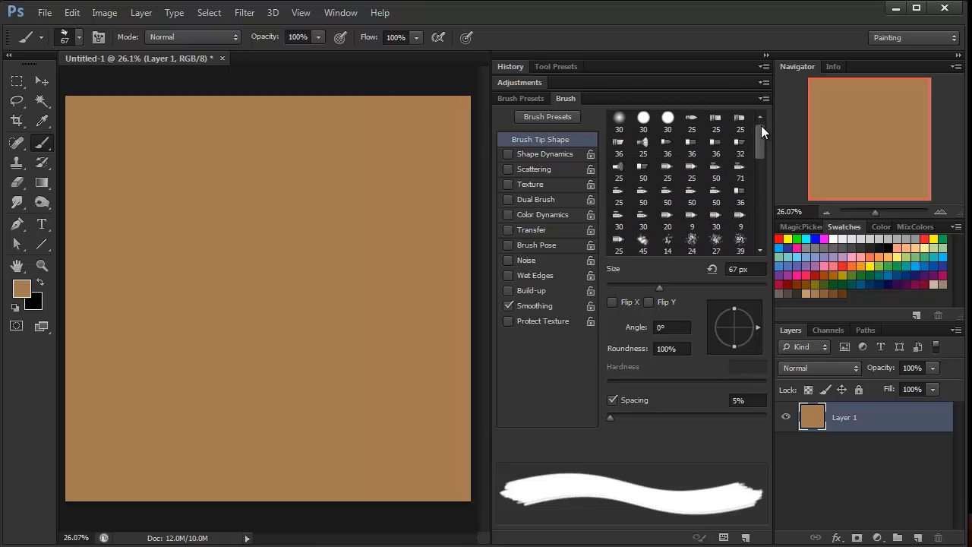
left_click(643, 120)
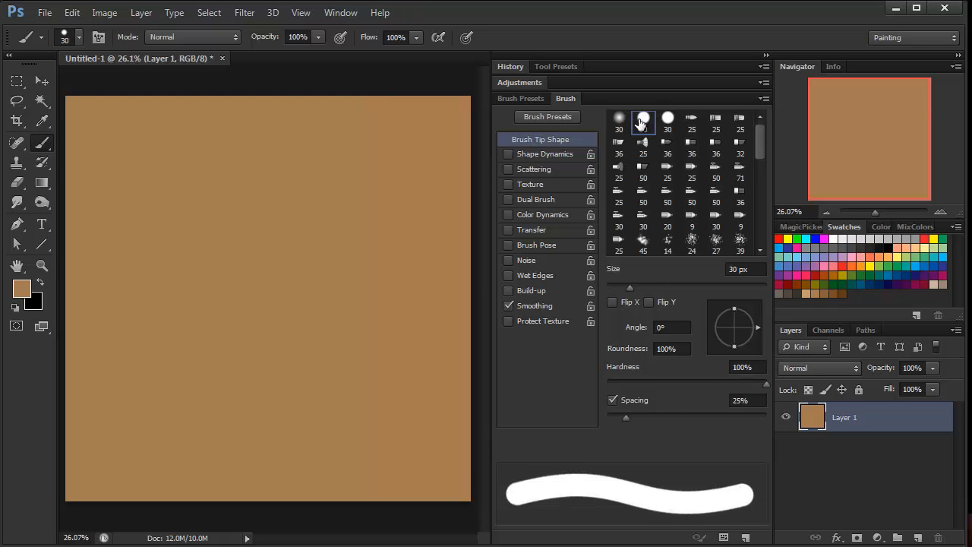
left_click_drag(628, 419, 702, 416)
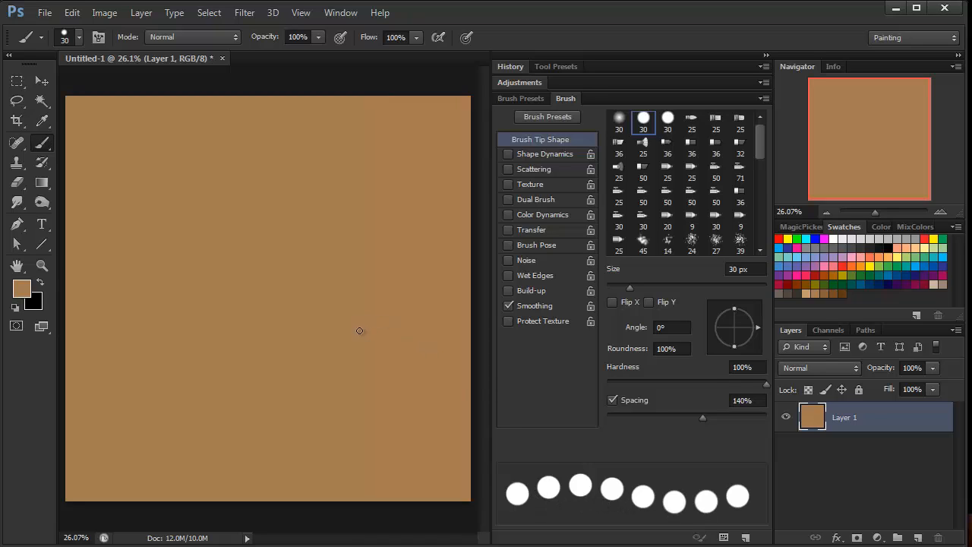
Step: Stamp three hard red dots with a 142 px brush near the canvas centre, plus a soft one beside them at 0% hardness
left_click(835, 256)
left_click_drag(657, 287, 703, 287)
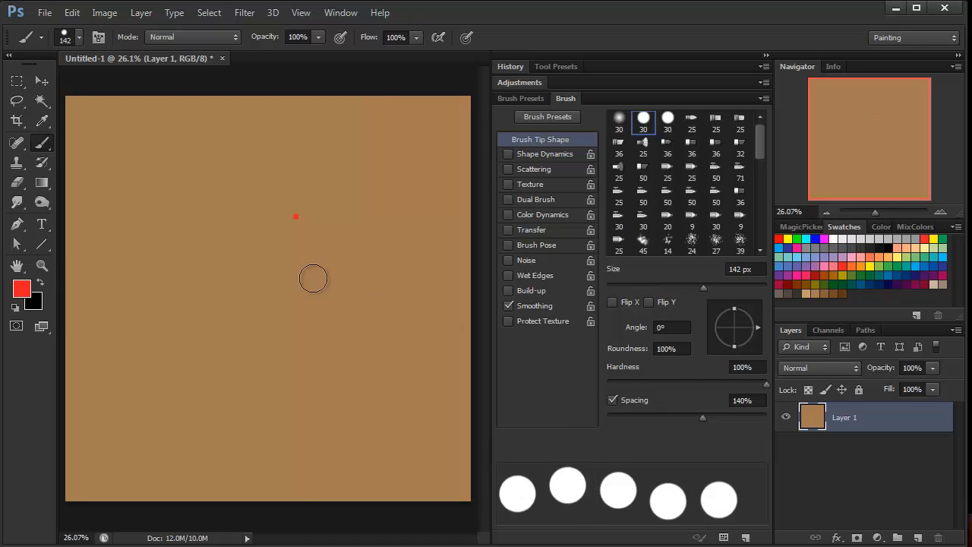
left_click(349, 264)
left_click(286, 251)
left_click(304, 297)
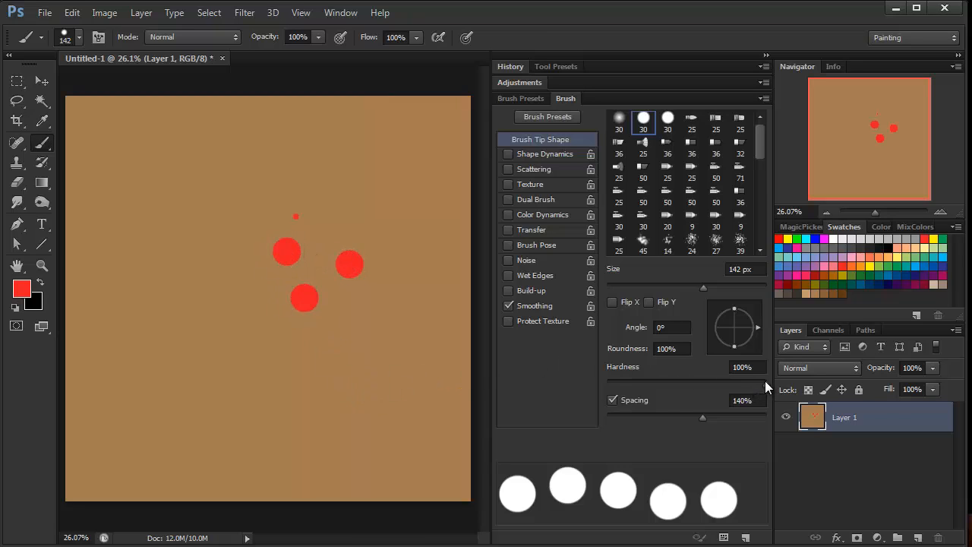
left_click_drag(765, 380, 596, 386)
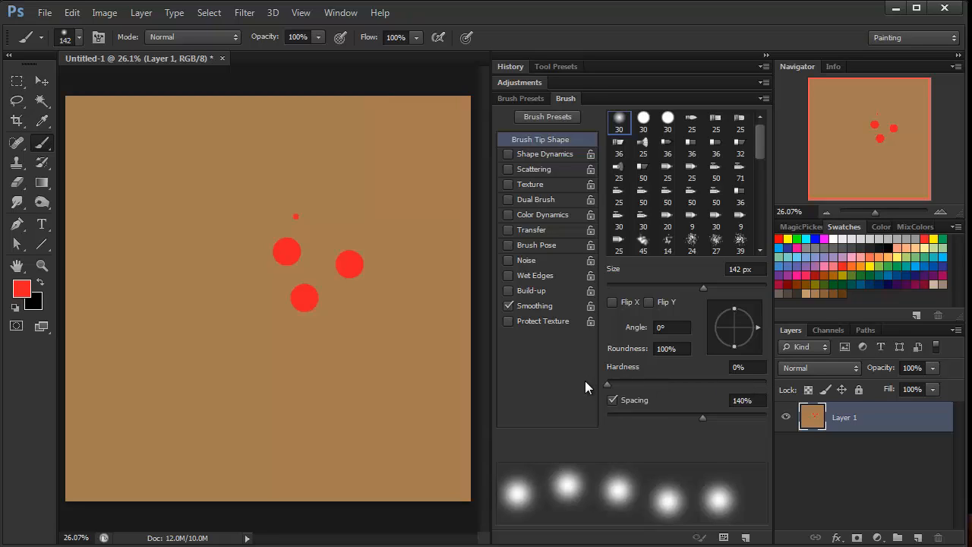
left_click(368, 317)
Step: Paint two vertical soft red strokes near the canvas's right edge, one with 94% spacing and one with 1% spacing
mouse_move(701, 416)
left_mouse_down()
mouse_move(615, 422)
mouse_move(686, 399)
left_mouse_up()
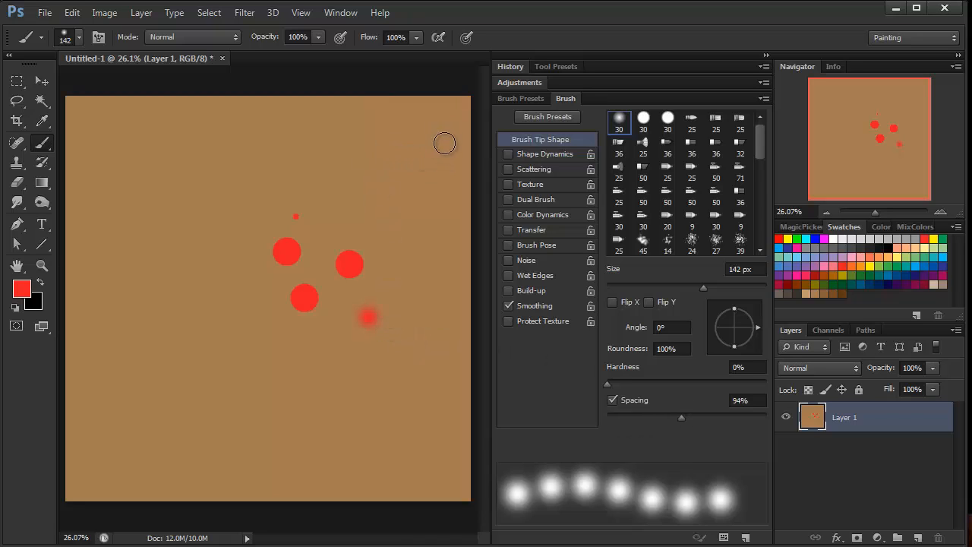
left_click_drag(445, 143, 446, 454)
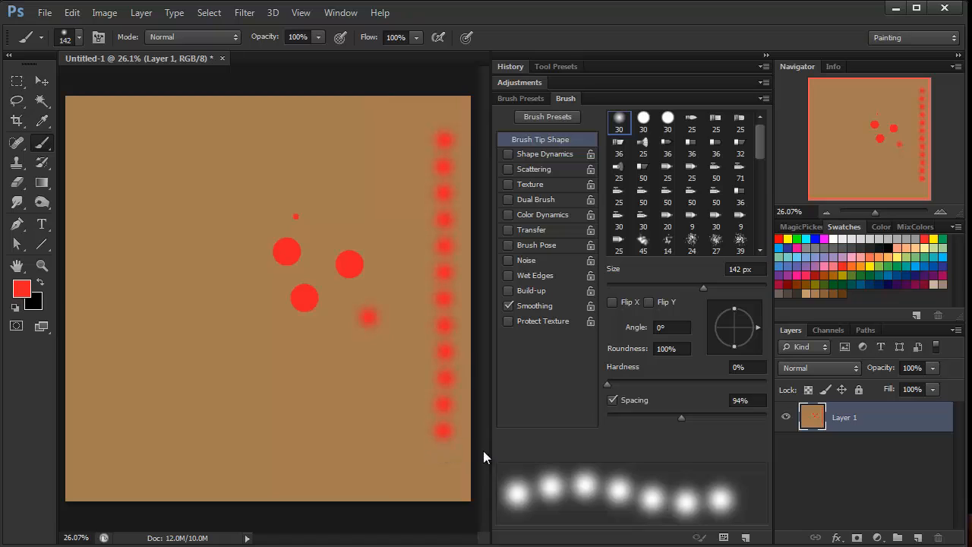
left_click_drag(679, 417, 606, 414)
left_click_drag(408, 136, 413, 446)
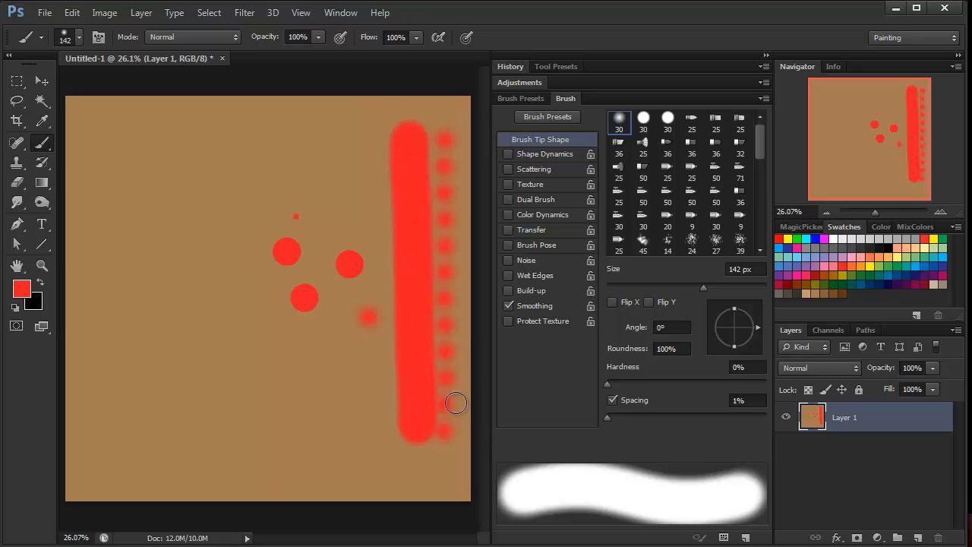
Step: Set the hardness to 100% and paint two shorter vertical strokes, one with 12% spacing and one with 62% spacing
left_click(608, 416)
left_click_drag(624, 417, 771, 382)
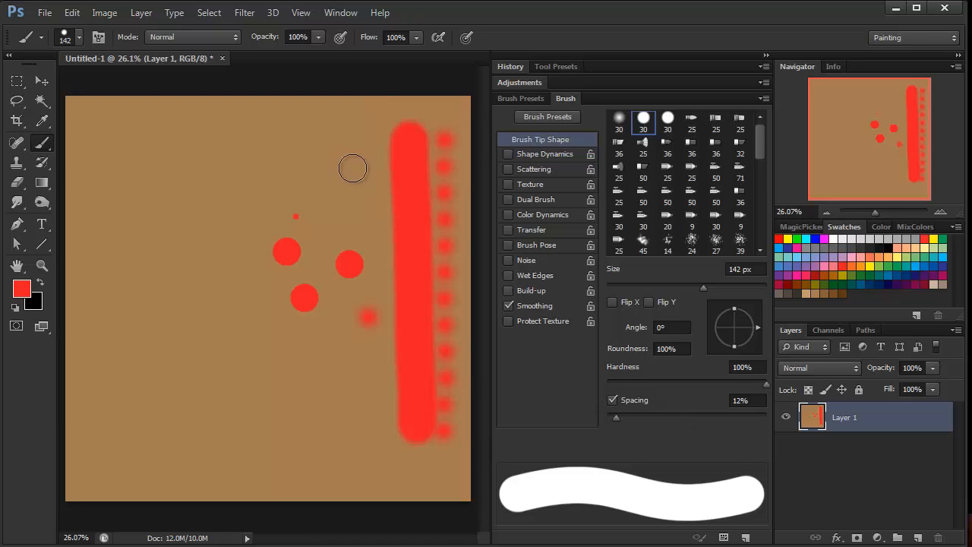
left_click_drag(360, 137, 361, 222)
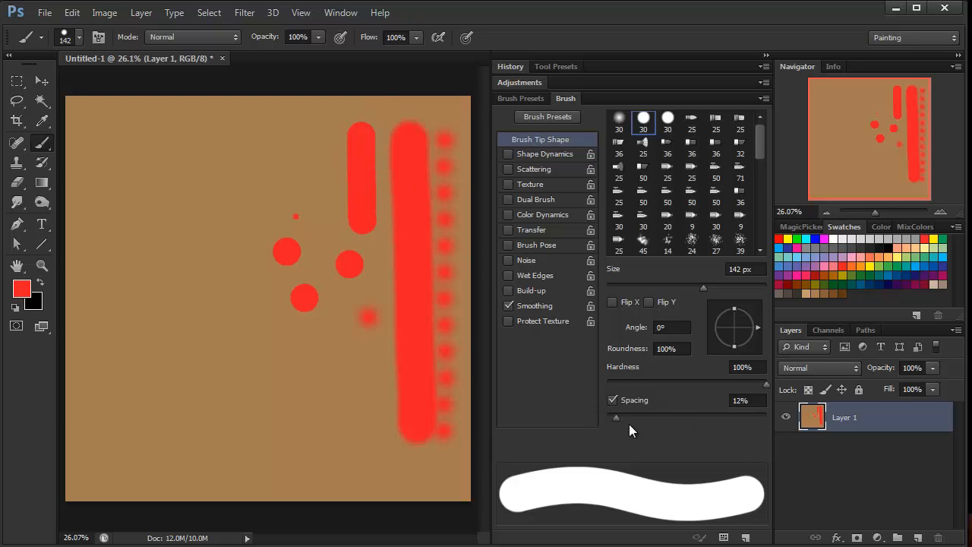
left_click_drag(616, 415, 653, 415)
left_click_drag(316, 140, 322, 205)
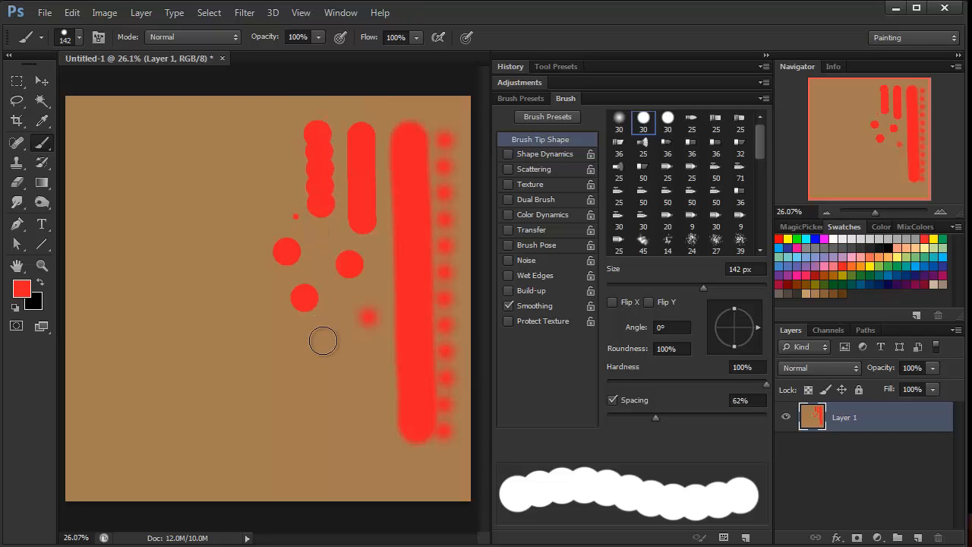
Step: Reduce the brush spacing to 4% and stamp one red dot in the canvas's upper-left corner
left_click(613, 416)
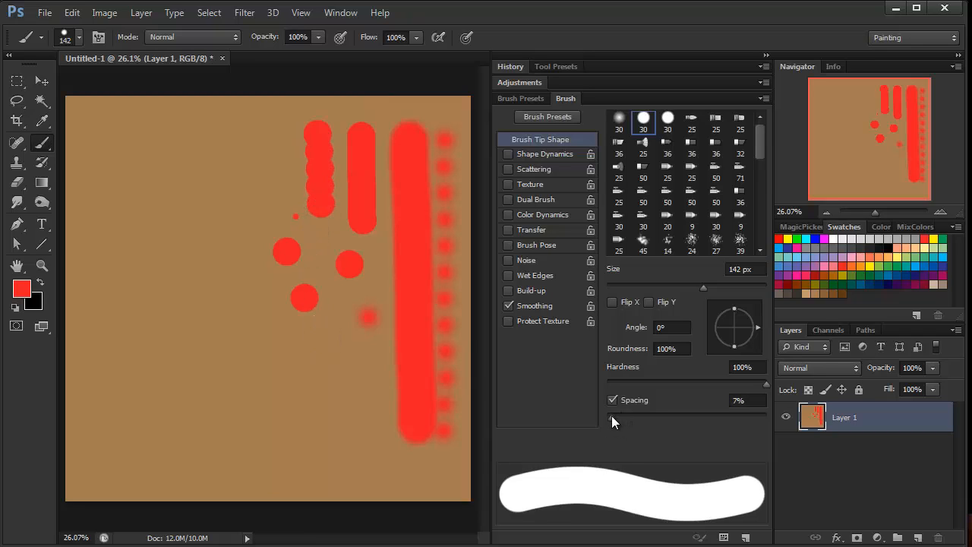
left_click_drag(611, 416, 611, 416)
left_click(608, 418)
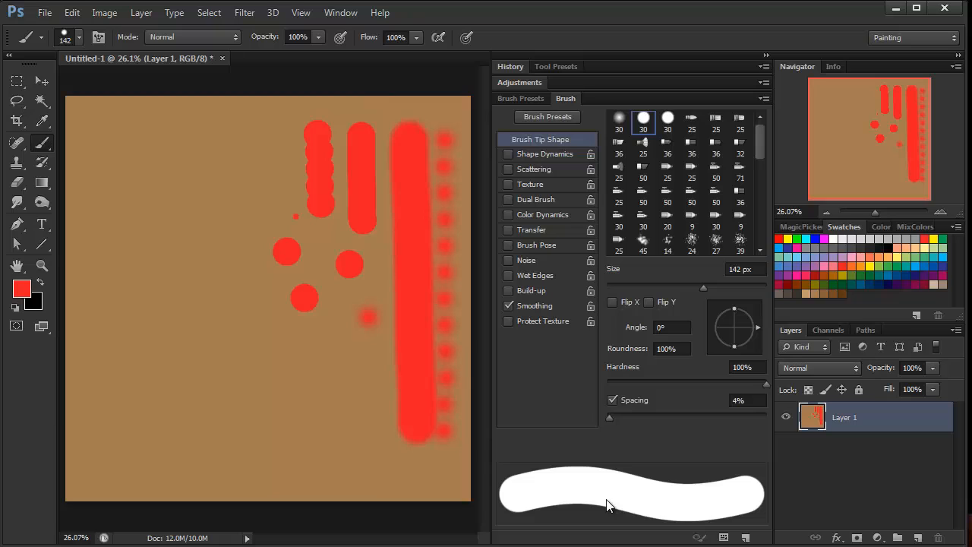
left_click(105, 126)
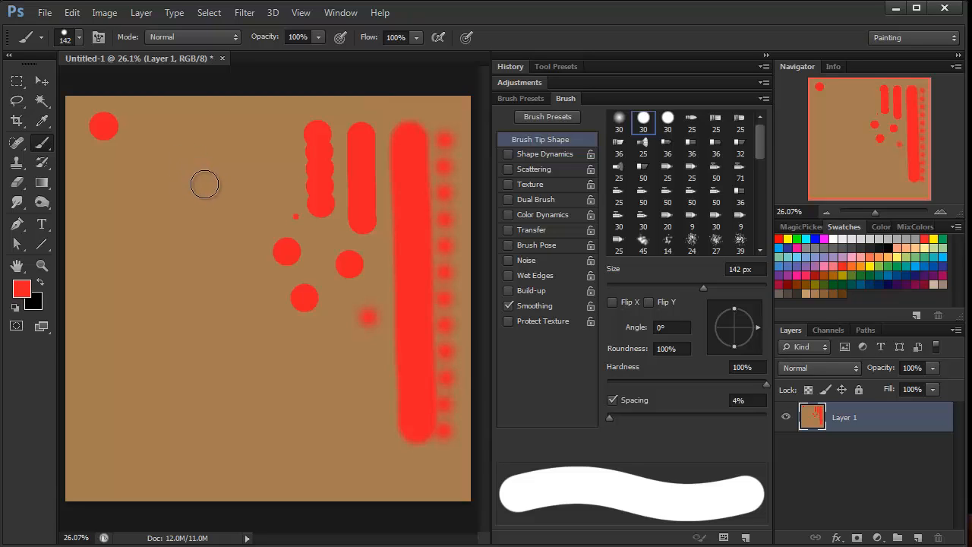
Step: Paint a short red zigzag with the 25 px Round Fan bristle brush left of the red dots
left_click(641, 146)
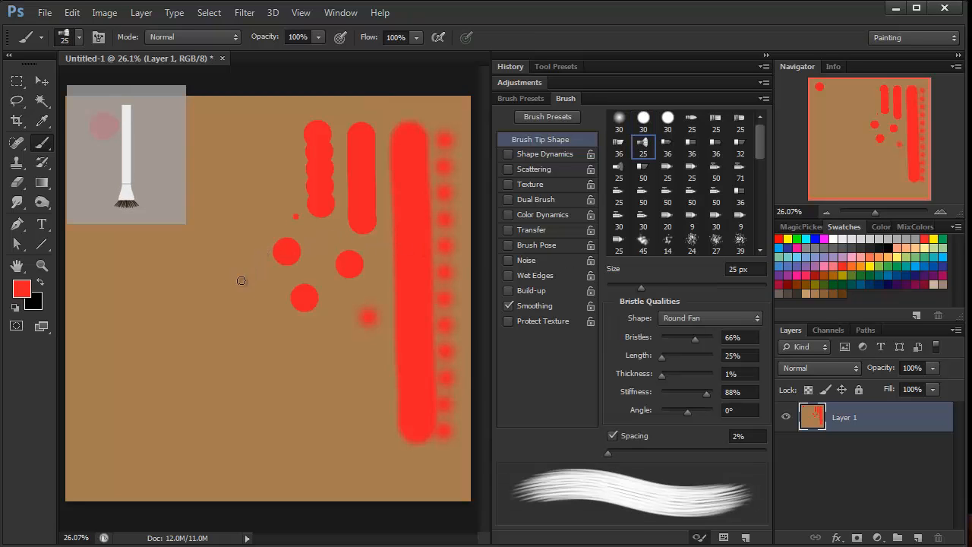
mouse_move(231, 274)
left_mouse_down()
mouse_move(222, 298)
mouse_move(218, 284)
left_mouse_up()
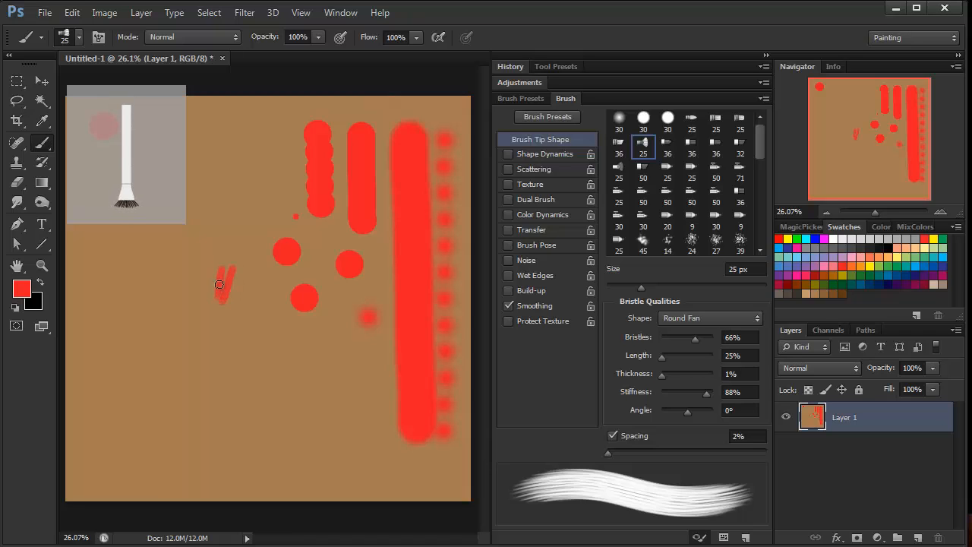
Step: Choose the Round Angle bristle brush, enlarge it to 69 px, and paint several red strokes around the middle of the canvas
left_click(619, 145)
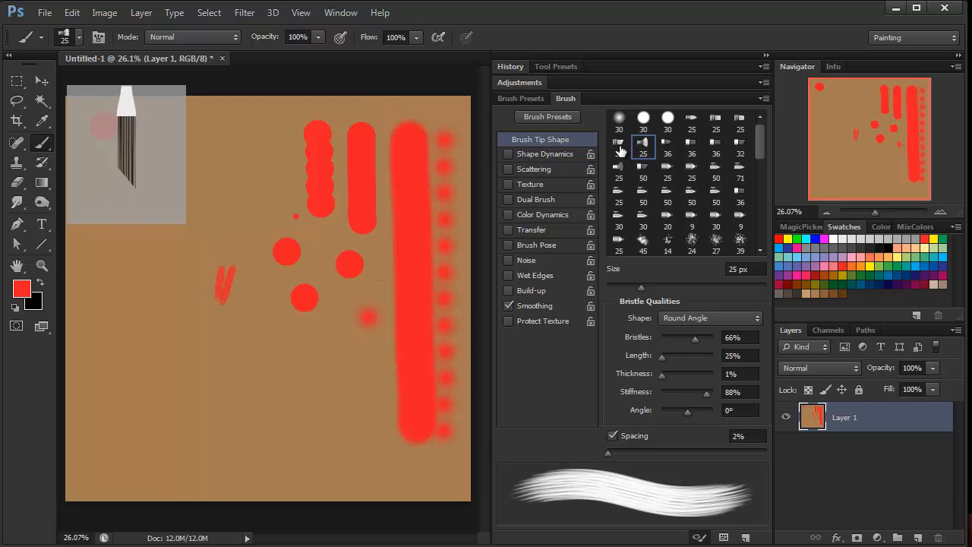
right_click(263, 224)
left_click_drag(349, 260, 369, 261)
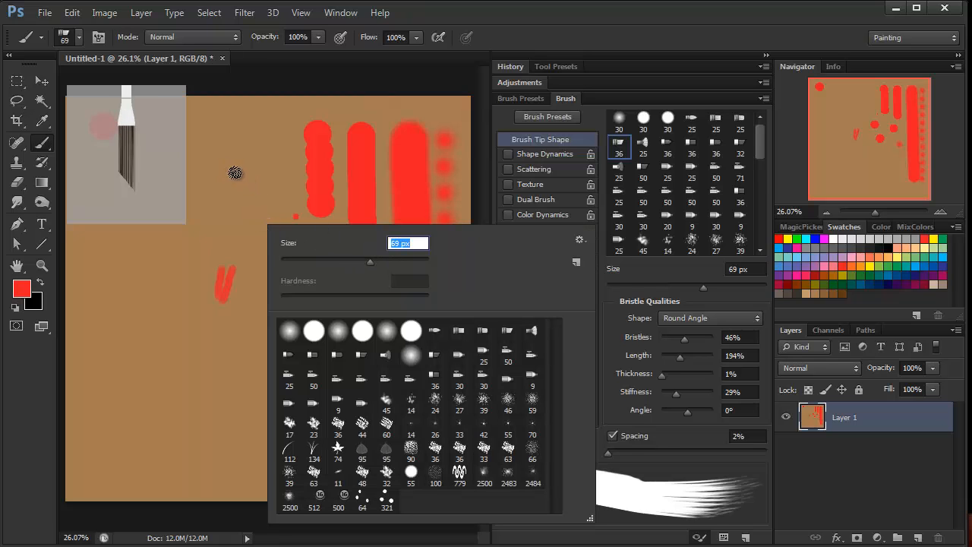
left_click_drag(235, 173, 269, 198)
left_click_drag(242, 189, 281, 236)
mouse_move(227, 199)
left_mouse_down()
mouse_move(257, 248)
mouse_move(272, 294)
mouse_move(251, 270)
mouse_move(288, 310)
left_mouse_up()
left_click_drag(247, 263, 289, 329)
left_click_drag(259, 302, 284, 336)
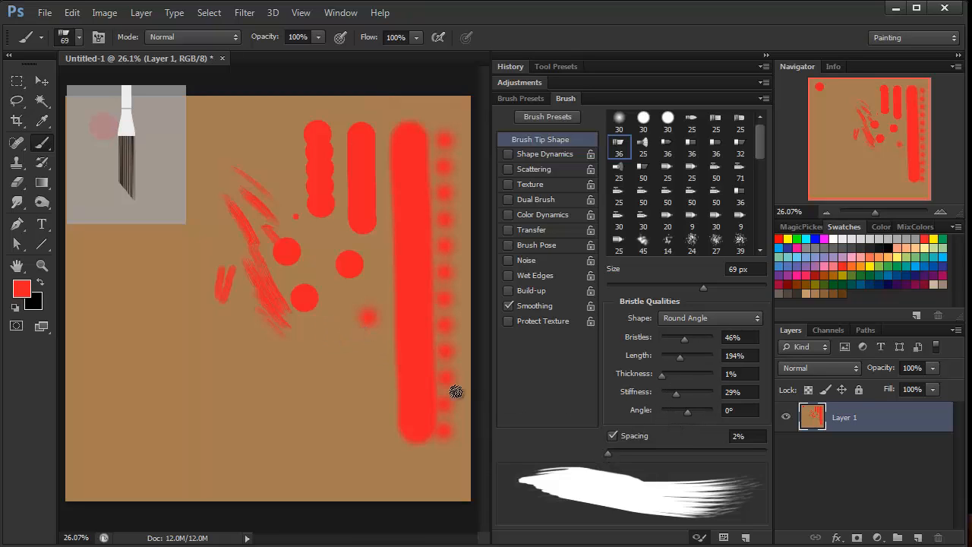
mouse_move(318, 319)
left_mouse_down()
mouse_move(346, 383)
mouse_move(273, 332)
mouse_move(306, 364)
mouse_move(222, 319)
left_mouse_up()
mouse_move(236, 355)
left_mouse_down()
mouse_move(225, 358)
mouse_move(229, 375)
mouse_move(256, 402)
mouse_move(251, 393)
left_mouse_up()
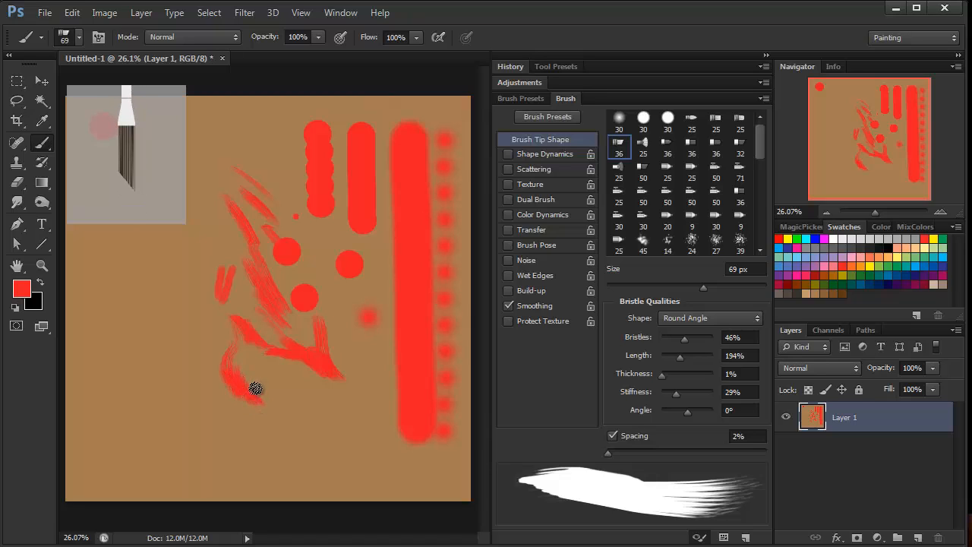
Step: Switch the colour to dark blue and paint bristle strokes left of the red ones
left_click(884, 282)
left_click_drag(228, 308, 192, 372)
mouse_move(188, 339)
left_mouse_down()
mouse_move(185, 366)
mouse_move(204, 398)
mouse_move(170, 344)
mouse_move(175, 376)
mouse_move(130, 345)
left_mouse_up()
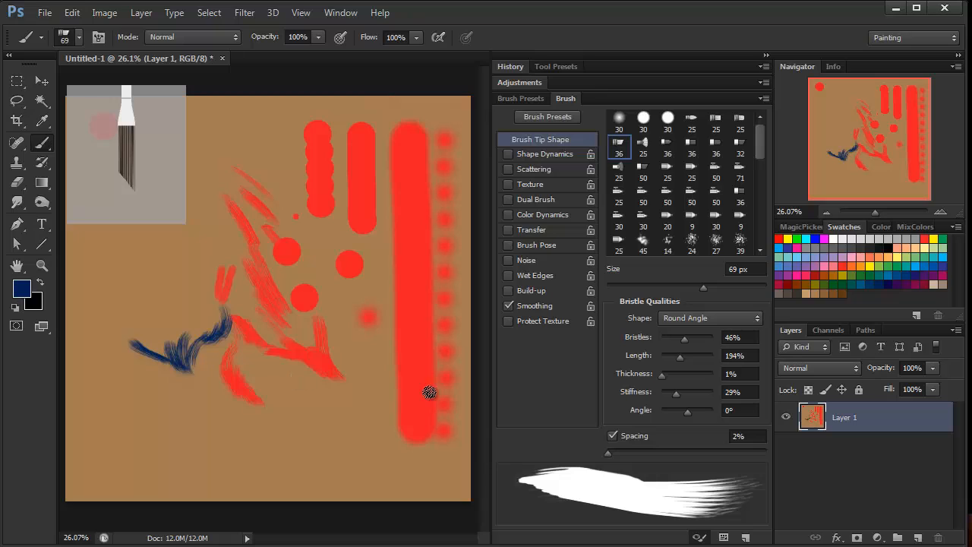
Step: Choose the 25 px Erodible Square tip and paint several dark lines and squiggles across the canvas
left_click(668, 149)
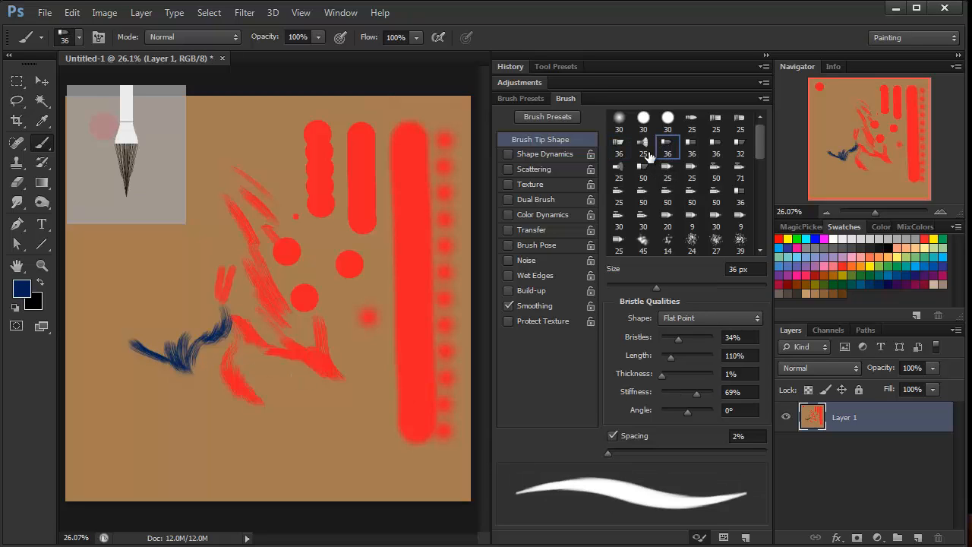
left_click(668, 169)
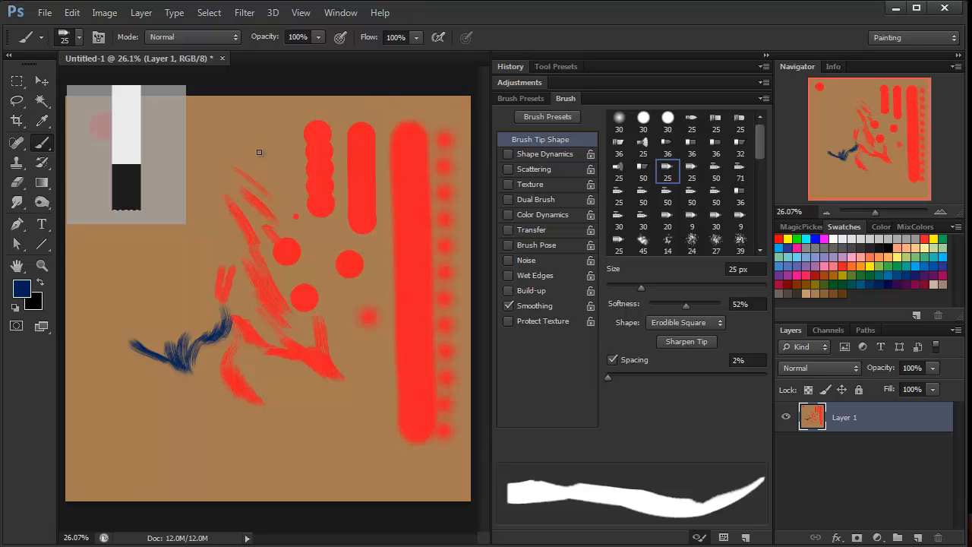
mouse_move(259, 138)
left_mouse_down()
mouse_move(300, 230)
mouse_move(309, 287)
mouse_move(346, 350)
mouse_move(365, 453)
left_mouse_up()
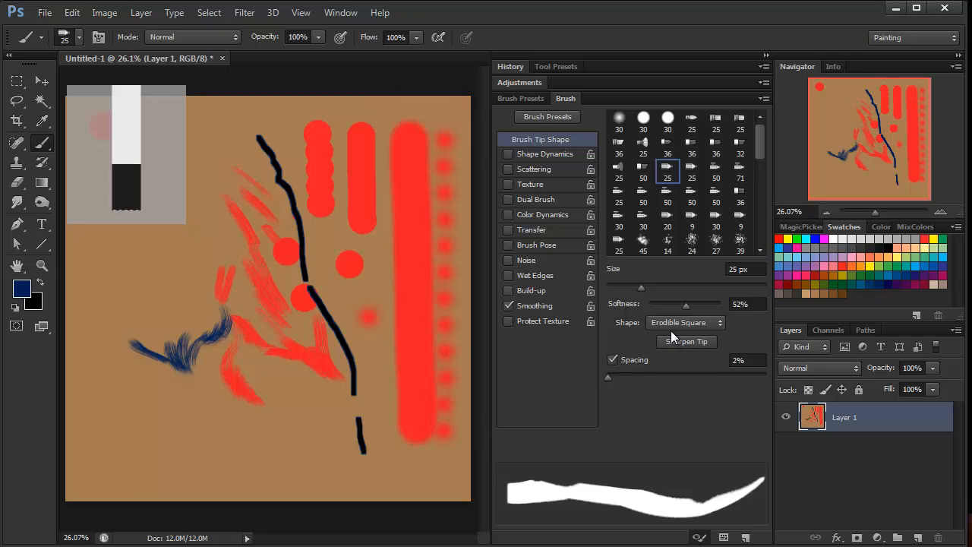
mouse_move(375, 350)
left_mouse_down()
mouse_move(369, 417)
mouse_move(382, 453)
mouse_move(358, 424)
mouse_move(249, 366)
mouse_move(245, 442)
left_mouse_up()
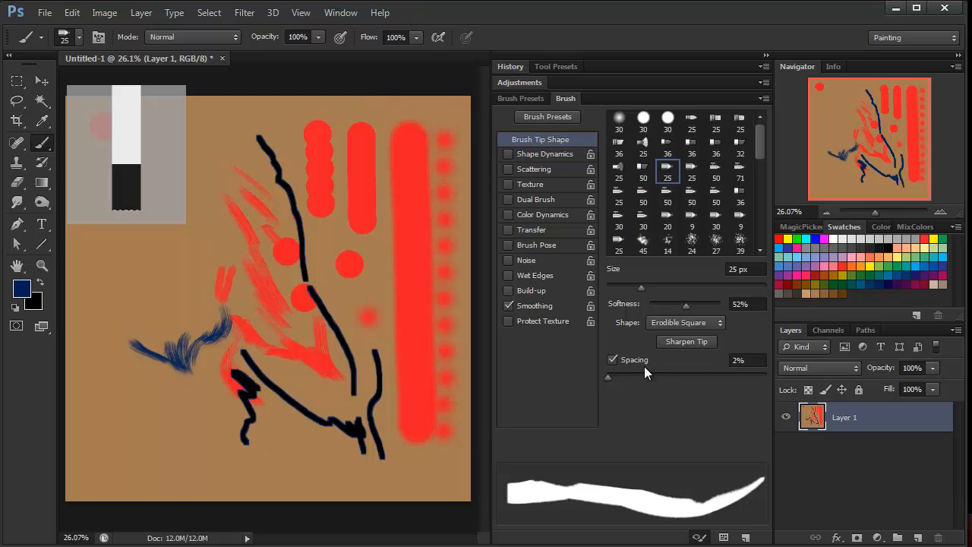
mouse_move(354, 286)
left_mouse_down()
mouse_move(334, 313)
mouse_move(308, 286)
left_mouse_up()
mouse_move(236, 262)
left_mouse_down()
mouse_move(211, 257)
mouse_move(176, 251)
mouse_move(185, 267)
mouse_move(172, 300)
left_mouse_up()
Step: Change the erodible tip's shape to Erodible Round
left_click(659, 325)
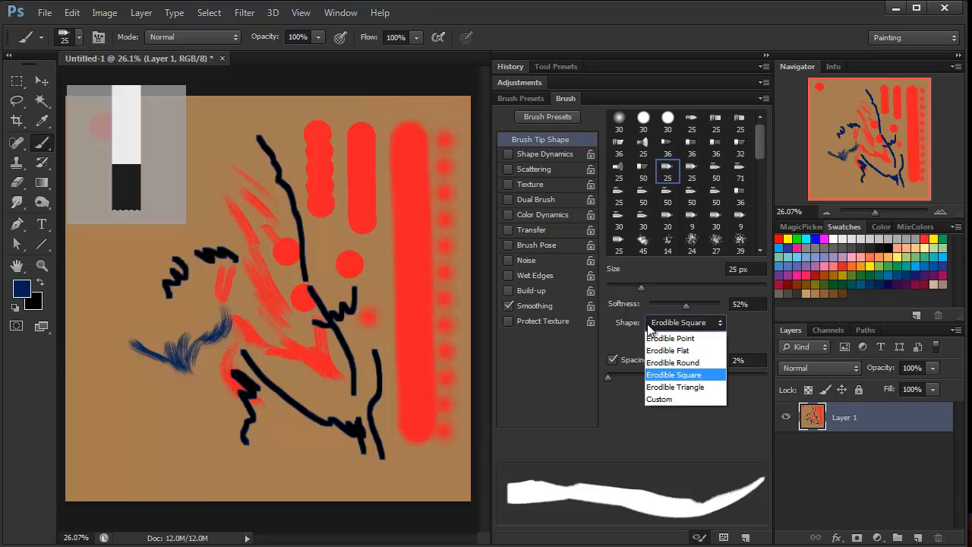
left_click(651, 362)
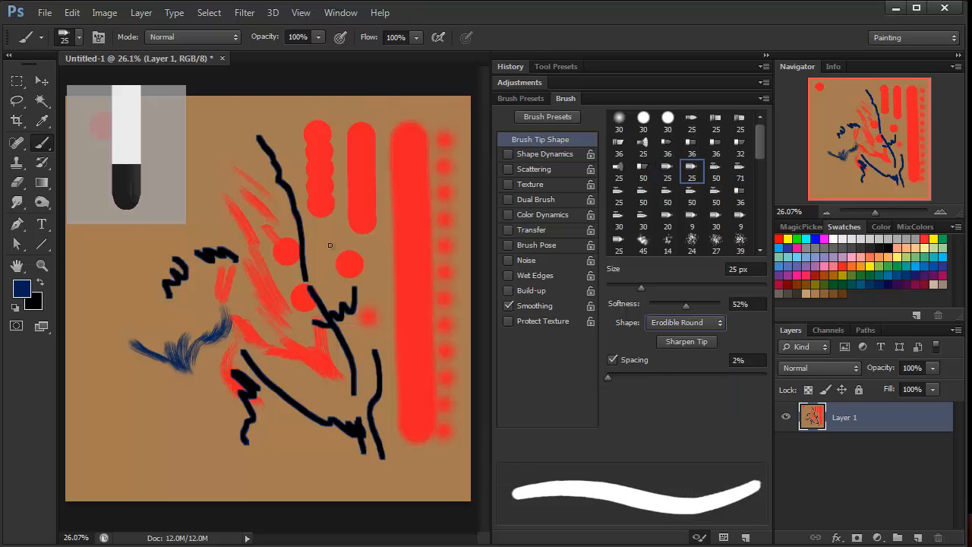
Step: Paint several thin dark strokes over the left half of the canvas with the Erodible Round tip
mouse_move(207, 180)
left_mouse_down()
mouse_move(263, 309)
mouse_move(269, 352)
mouse_move(248, 325)
mouse_move(219, 317)
mouse_move(194, 265)
mouse_move(184, 323)
left_mouse_up()
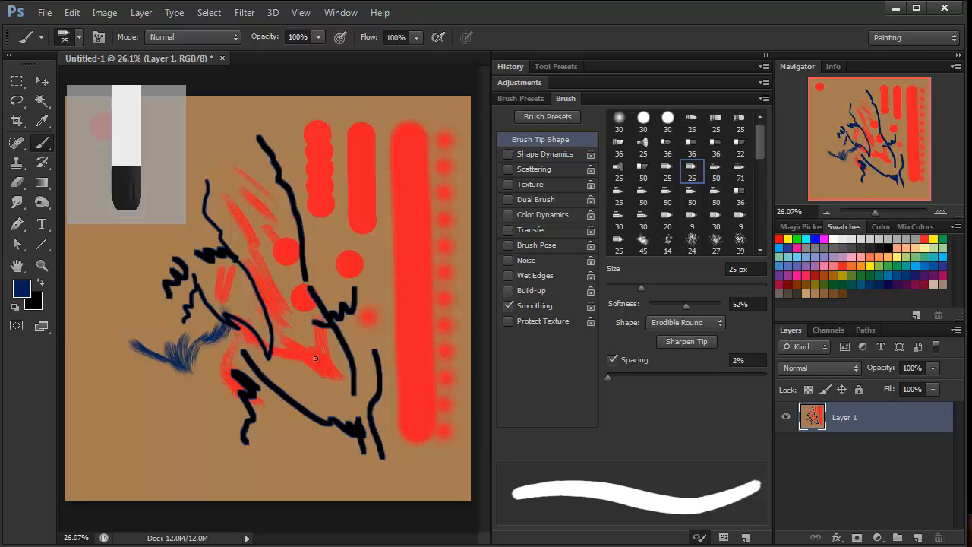
Step: Paint several dark strokes with the 50 px airbrush tip, then set its Spatter Size to 69% and paint across the thick red bar
left_click(715, 169)
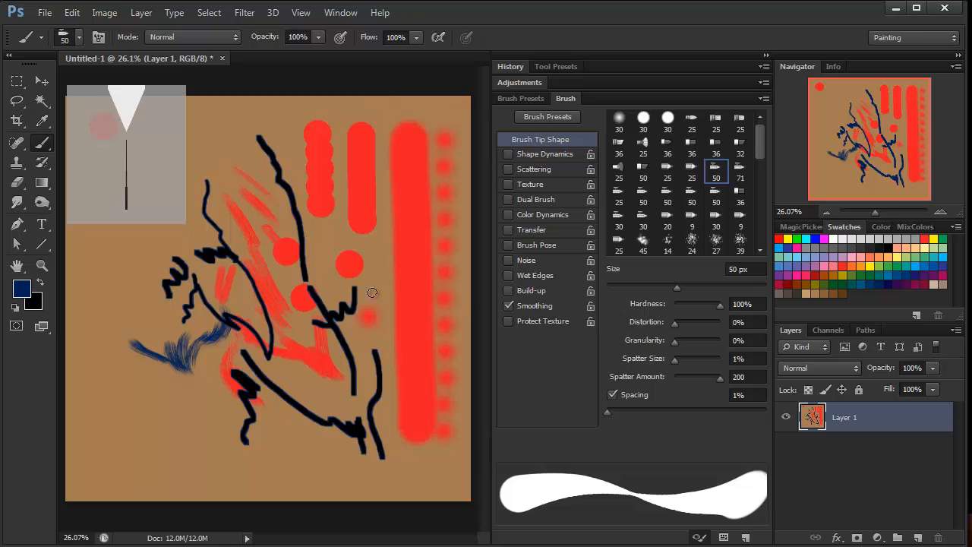
mouse_move(220, 136)
left_mouse_down()
mouse_move(255, 163)
mouse_move(298, 308)
left_mouse_up()
mouse_move(226, 190)
left_mouse_down()
mouse_move(257, 222)
mouse_move(274, 304)
left_mouse_up()
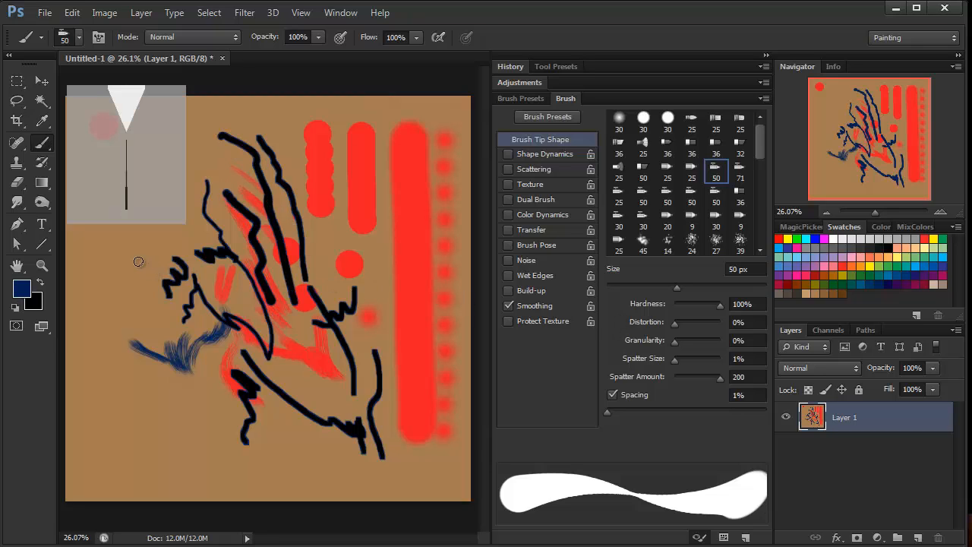
mouse_move(139, 256)
left_mouse_down()
mouse_move(121, 275)
mouse_move(126, 305)
left_mouse_up()
mouse_move(120, 331)
left_mouse_down()
mouse_move(126, 391)
mouse_move(186, 447)
mouse_move(194, 432)
mouse_move(153, 388)
left_mouse_up()
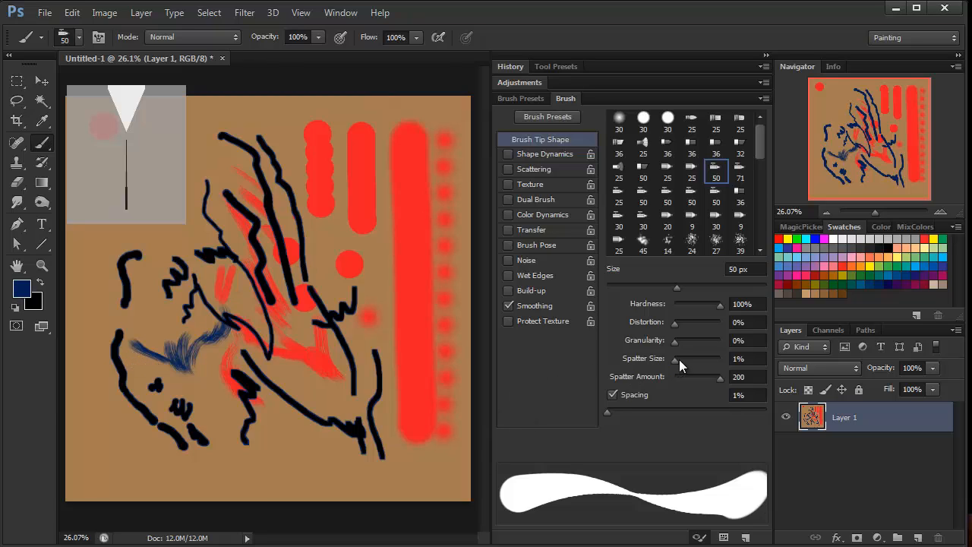
left_click_drag(679, 360, 705, 359)
left_click_drag(444, 222, 421, 362)
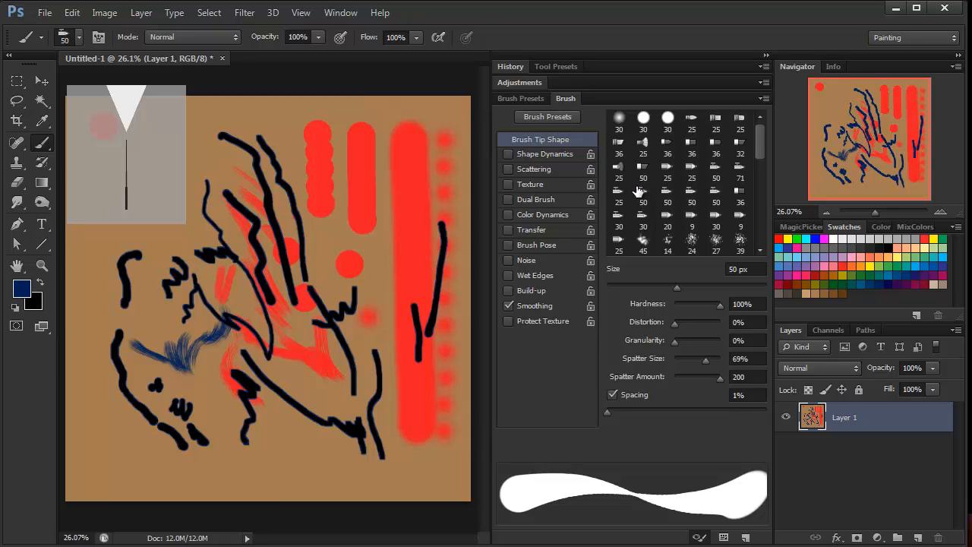
Step: Paint dark blue test strokes with the 25 px Round Fan bristle tip and with the 36 px Round Angle bristle tip
left_click(643, 144)
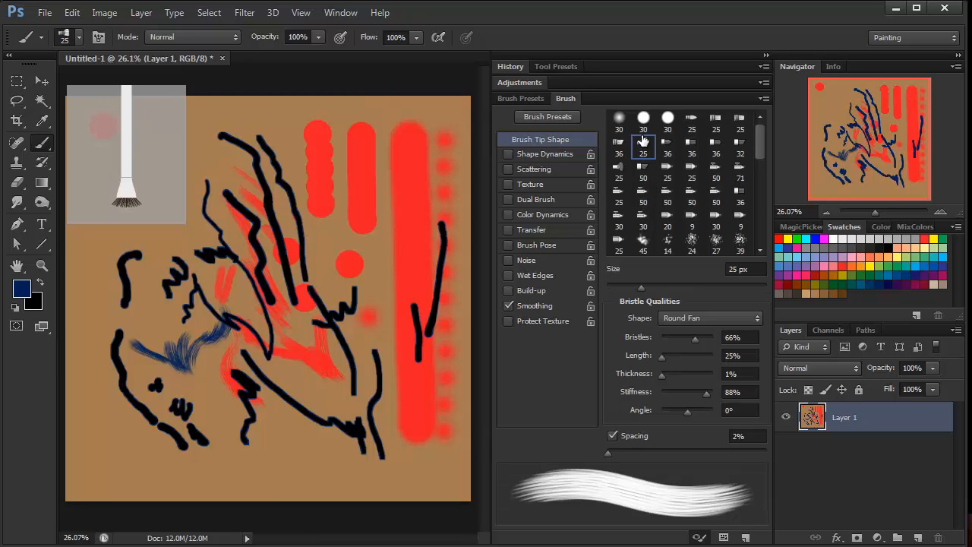
mouse_move(355, 211)
left_mouse_down()
mouse_move(346, 273)
mouse_move(346, 250)
mouse_move(264, 220)
mouse_move(318, 264)
mouse_move(302, 257)
mouse_move(324, 316)
mouse_move(340, 323)
mouse_move(275, 292)
mouse_move(241, 285)
left_mouse_up()
left_click(619, 145)
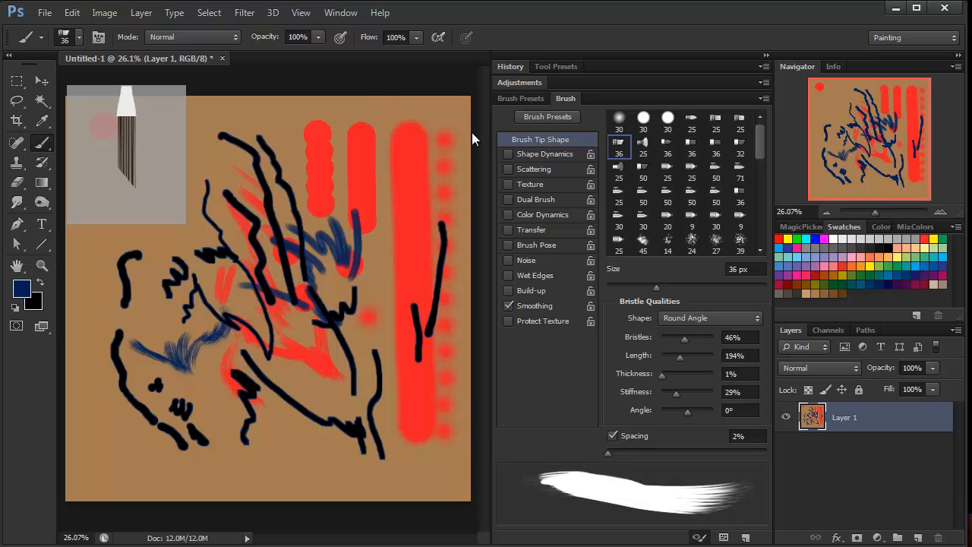
mouse_move(316, 216)
left_mouse_down()
mouse_move(287, 163)
mouse_move(205, 181)
mouse_move(188, 199)
left_mouse_up()
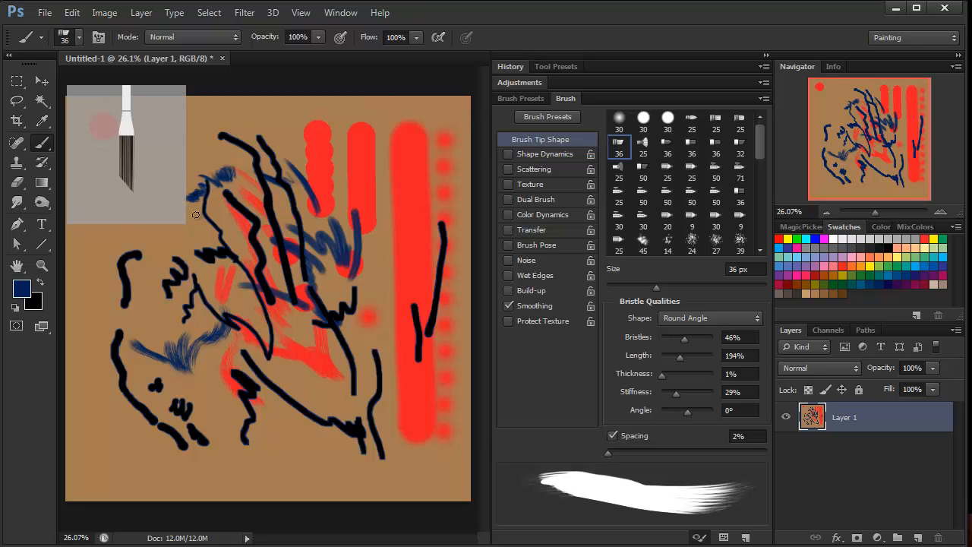
mouse_move(191, 240)
left_mouse_down()
mouse_move(176, 260)
mouse_move(165, 254)
mouse_move(263, 352)
mouse_move(266, 368)
left_mouse_up()
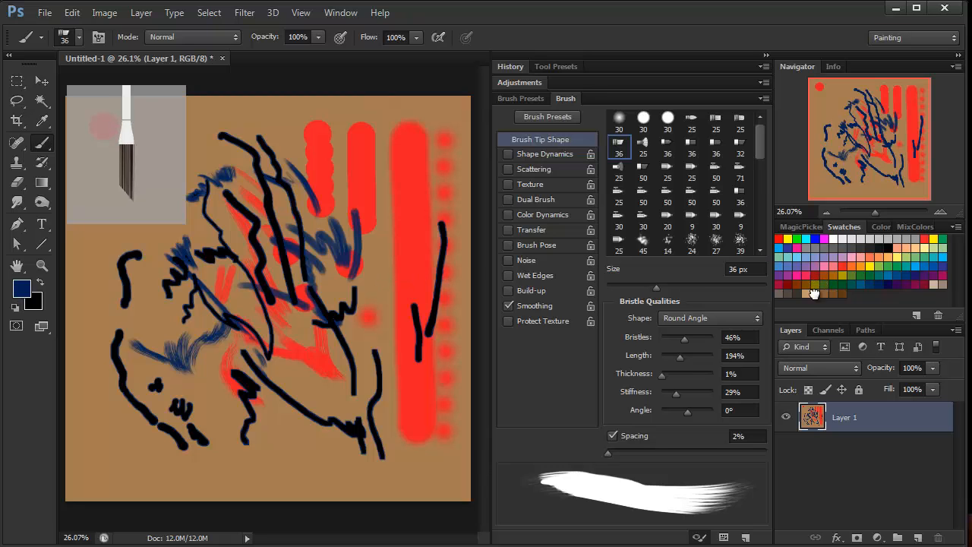
Step: Clear the test strokes by filling the canvas with the light brown swatch colour at 100% opacity, and return to the Brush tool
left_click(814, 293)
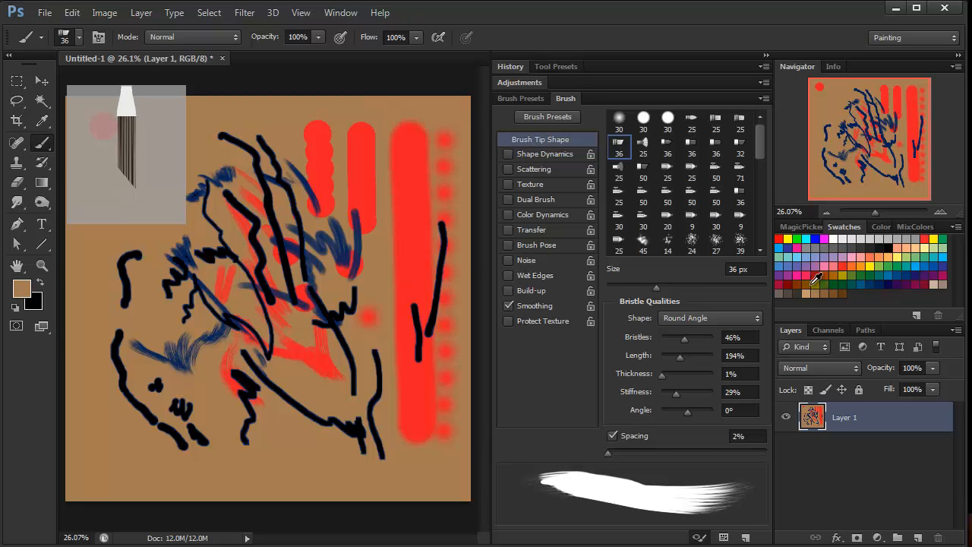
left_click(70, 14)
left_click(94, 227)
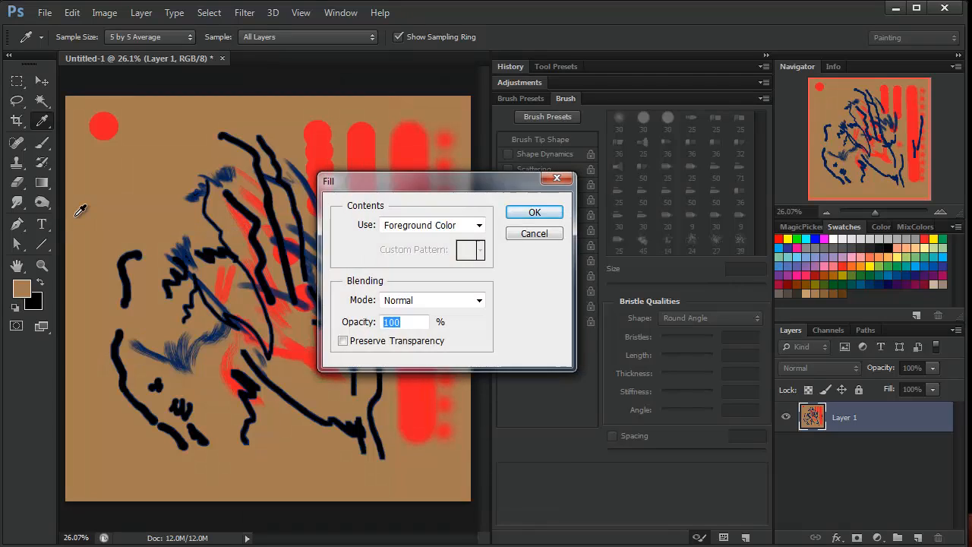
left_click(535, 211)
key("b")
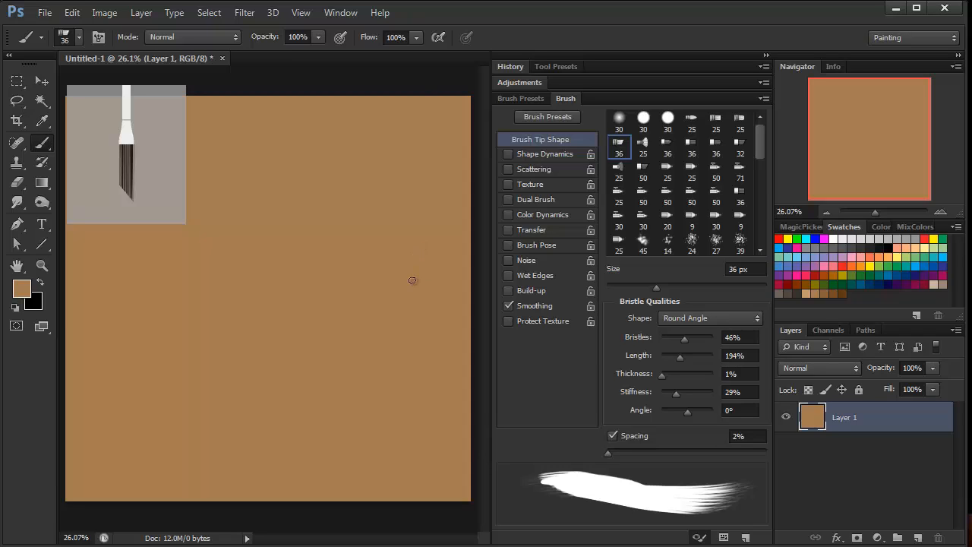
Step: Reset the colours to default black and white, fill the canvas with black, and refill it with white
left_click_drag(757, 146, 757, 170)
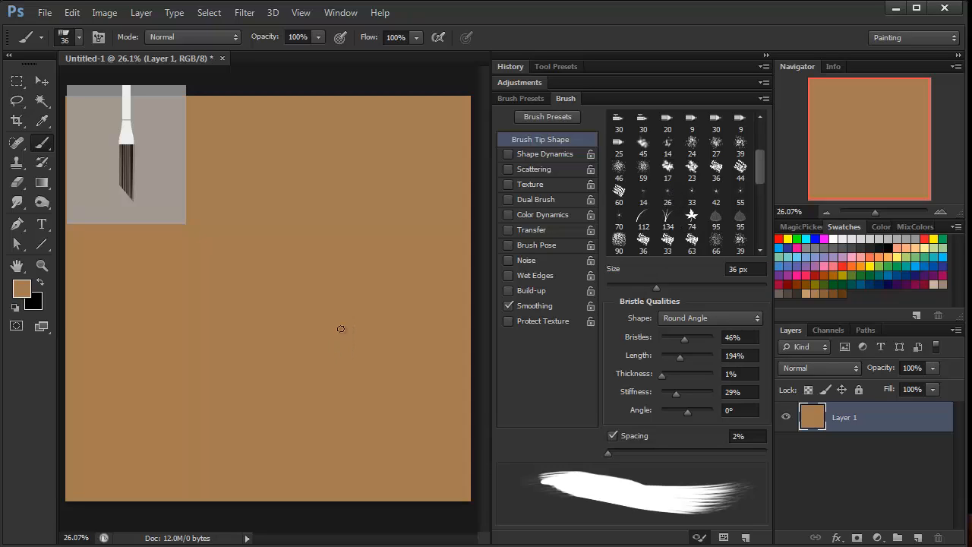
key("d")
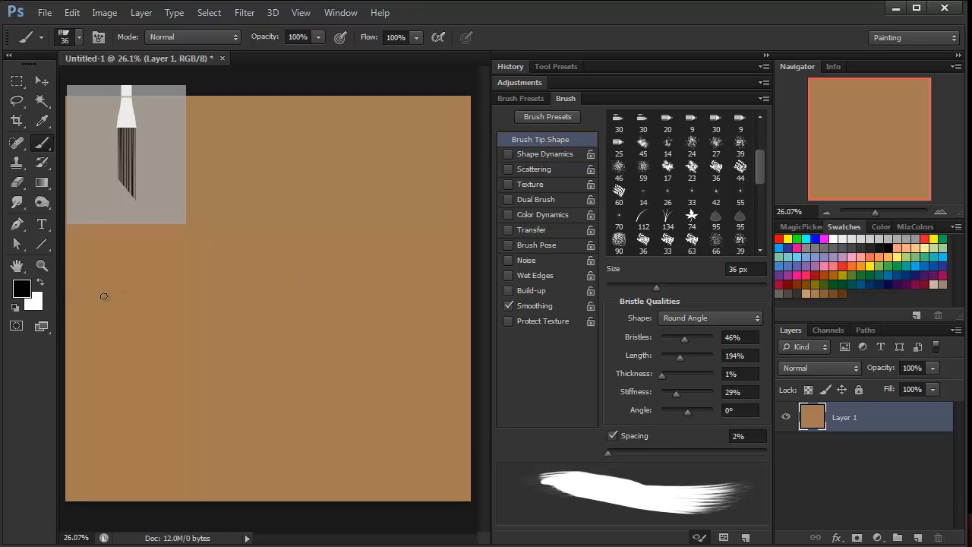
key("alt+BackSpace")
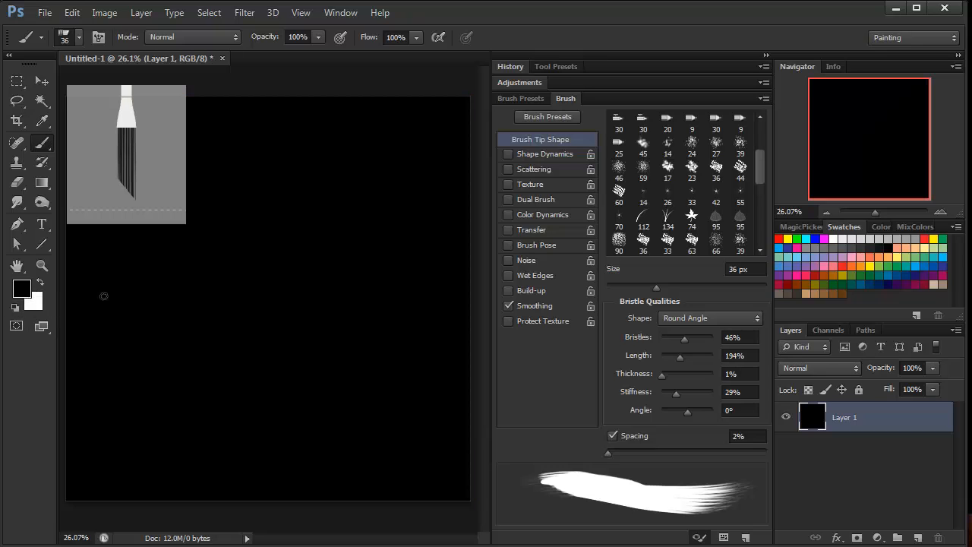
key("ctrl+BackSpace")
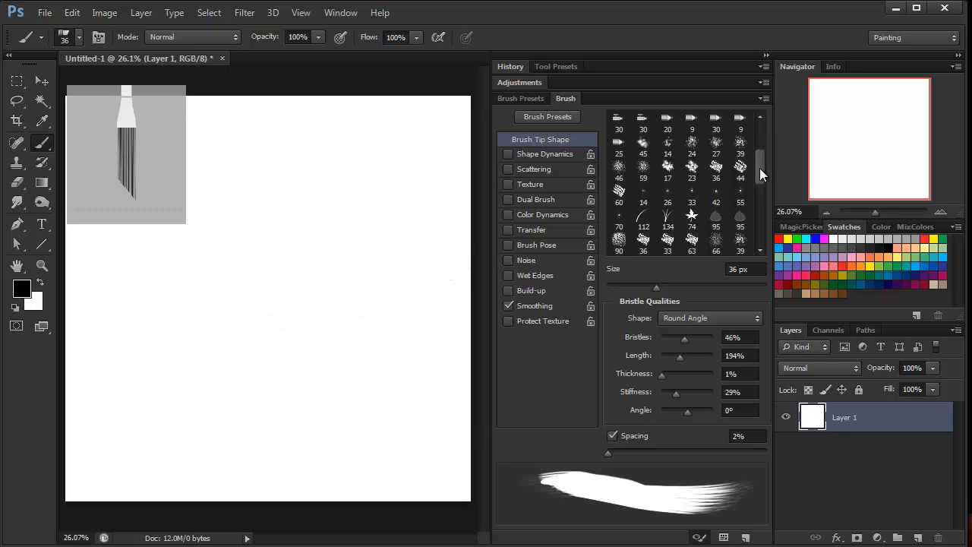
Step: Choose the 30 px hard round tip, reduce its spacing to 3%, and enlarge it to 93 px
mouse_move(759, 168)
left_mouse_down()
mouse_move(761, 140)
mouse_move(760, 161)
left_mouse_up()
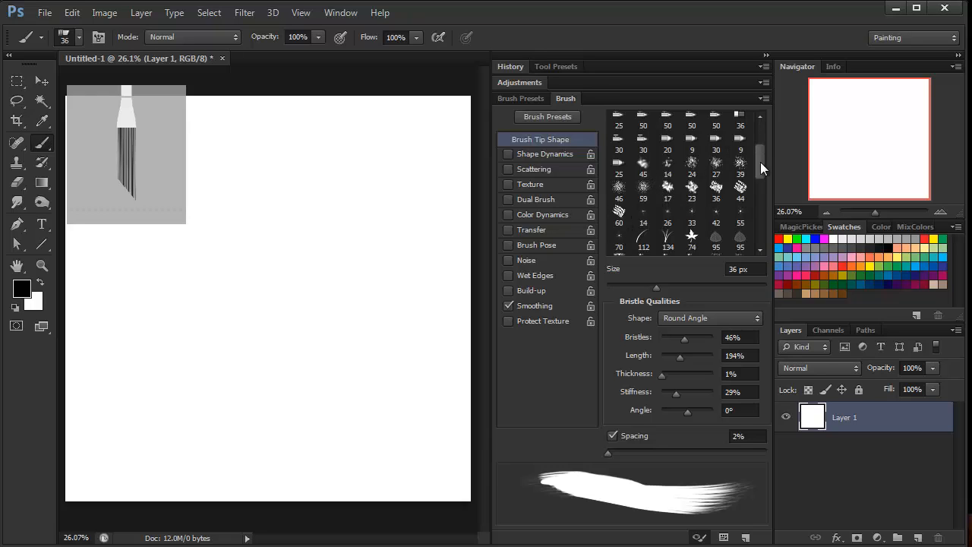
left_click_drag(760, 162, 763, 145)
left_click(644, 120)
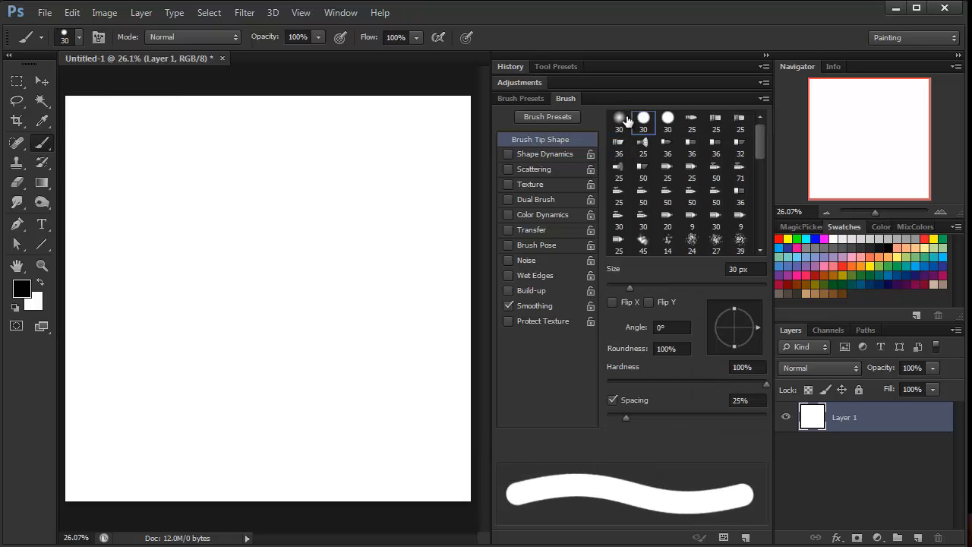
left_click_drag(626, 417, 607, 414)
right_click(274, 235)
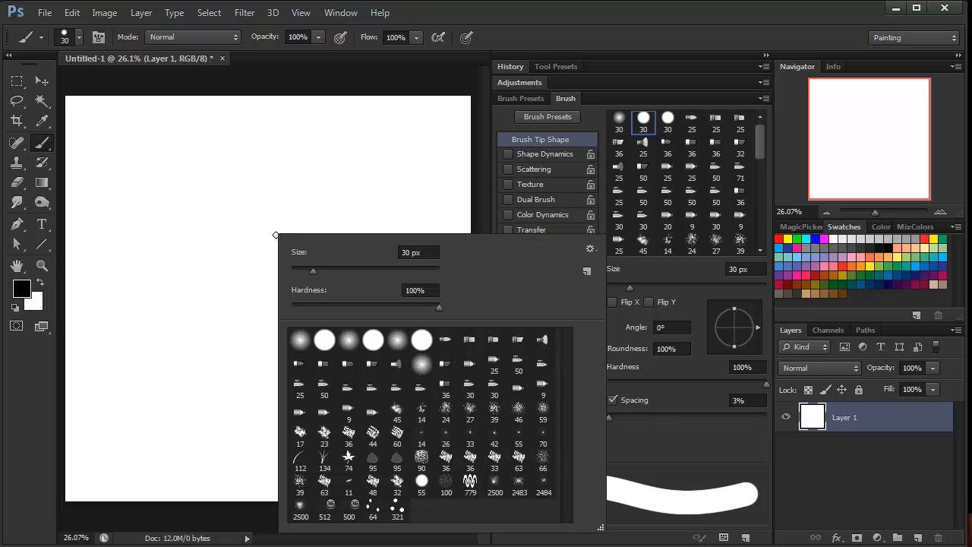
left_click_drag(320, 267, 358, 267)
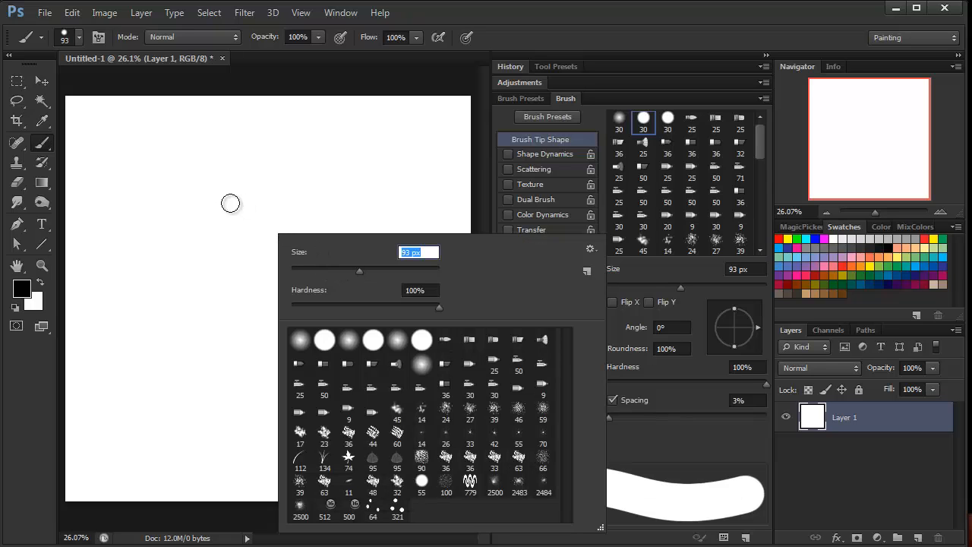
Step: Paint a long winding black line with scattered thick blobs and short strokes around it on the white canvas
mouse_move(226, 201)
left_mouse_down()
mouse_move(271, 250)
mouse_move(327, 237)
mouse_move(350, 268)
mouse_move(322, 314)
mouse_move(365, 380)
mouse_move(347, 397)
left_mouse_up()
mouse_move(289, 409)
left_mouse_down()
mouse_move(304, 378)
mouse_move(295, 353)
left_mouse_up()
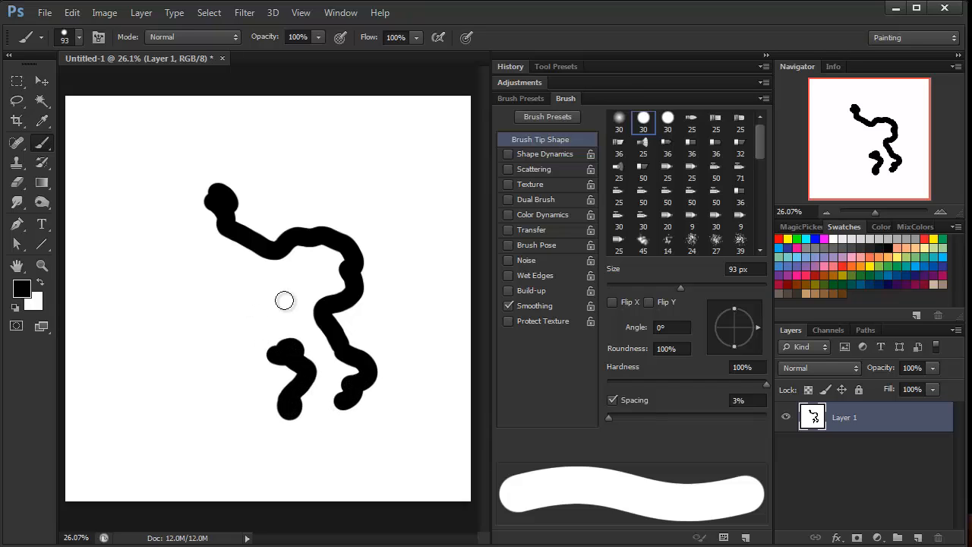
mouse_move(283, 299)
left_mouse_down()
mouse_move(277, 273)
mouse_move(324, 265)
left_mouse_up()
mouse_move(226, 273)
left_mouse_down()
mouse_move(228, 299)
mouse_move(248, 314)
left_mouse_up()
left_click(196, 242)
left_click_drag(179, 279, 199, 245)
left_click_drag(169, 231, 127, 255)
mouse_move(266, 151)
left_mouse_down()
mouse_move(267, 189)
mouse_move(291, 190)
left_mouse_up()
left_click_drag(332, 185, 321, 198)
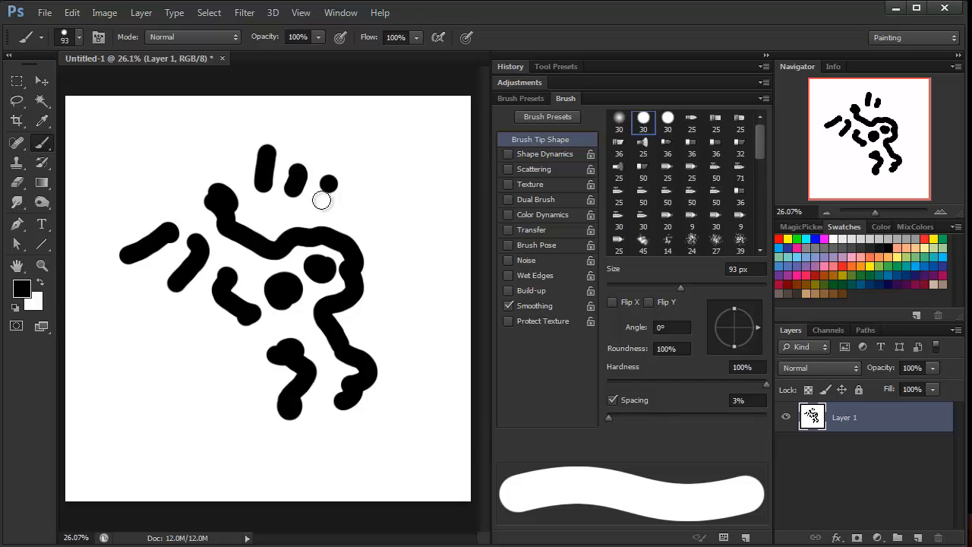
left_click_drag(394, 325, 382, 325)
mouse_move(241, 364)
left_mouse_down()
mouse_move(181, 364)
mouse_move(131, 343)
left_mouse_up()
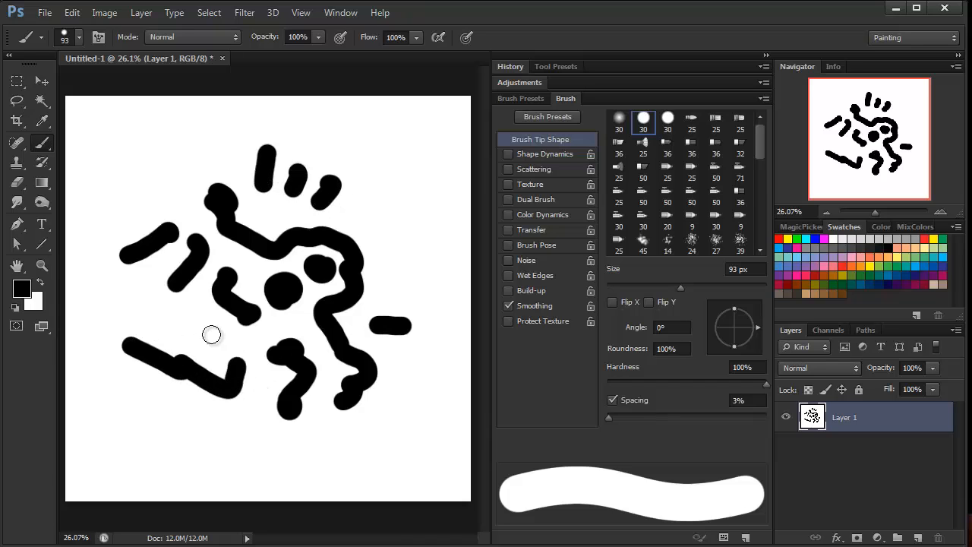
left_click_drag(210, 332, 187, 321)
Step: Reduce the brush size to 45 px and paint thinner black squiggles connecting the thick strokes
right_click(231, 286)
left_click(271, 328)
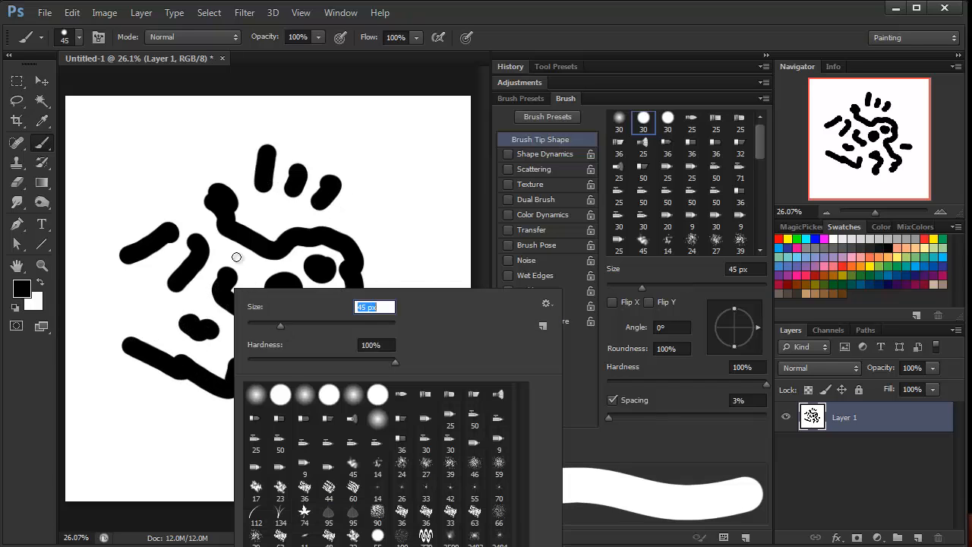
mouse_move(226, 226)
left_mouse_down()
mouse_move(232, 244)
mouse_move(216, 315)
mouse_move(258, 382)
mouse_move(321, 322)
mouse_move(375, 294)
mouse_move(337, 253)
mouse_move(277, 226)
mouse_move(216, 333)
mouse_move(230, 339)
mouse_move(139, 282)
mouse_move(200, 347)
mouse_move(338, 359)
mouse_move(317, 219)
mouse_move(214, 187)
mouse_move(205, 243)
left_mouse_up()
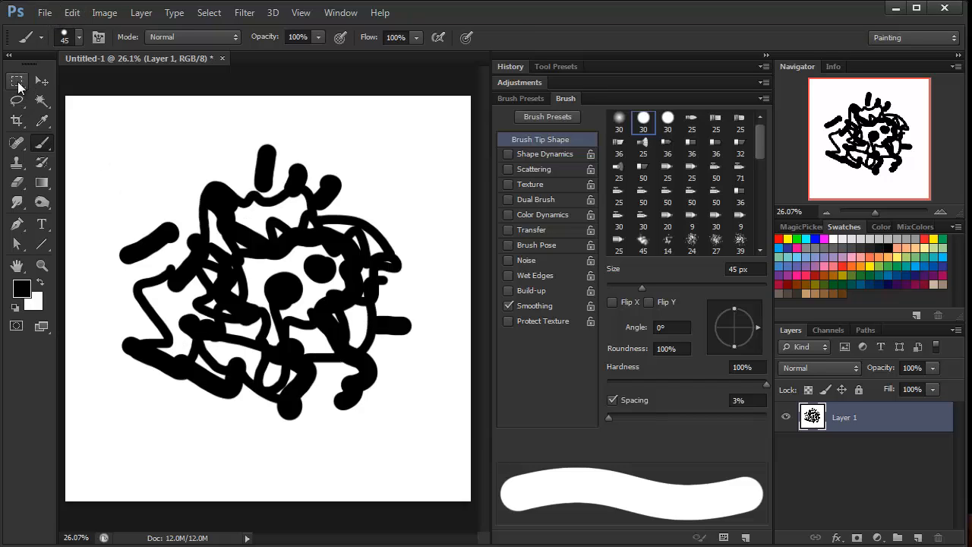
Step: Select the whole black drawing with a rectangular marquee and define it as a brush preset, keeping the suggested name
left_click(17, 82)
mouse_move(97, 122)
left_mouse_down()
mouse_move(188, 357)
mouse_move(408, 421)
mouse_move(441, 454)
left_mouse_up()
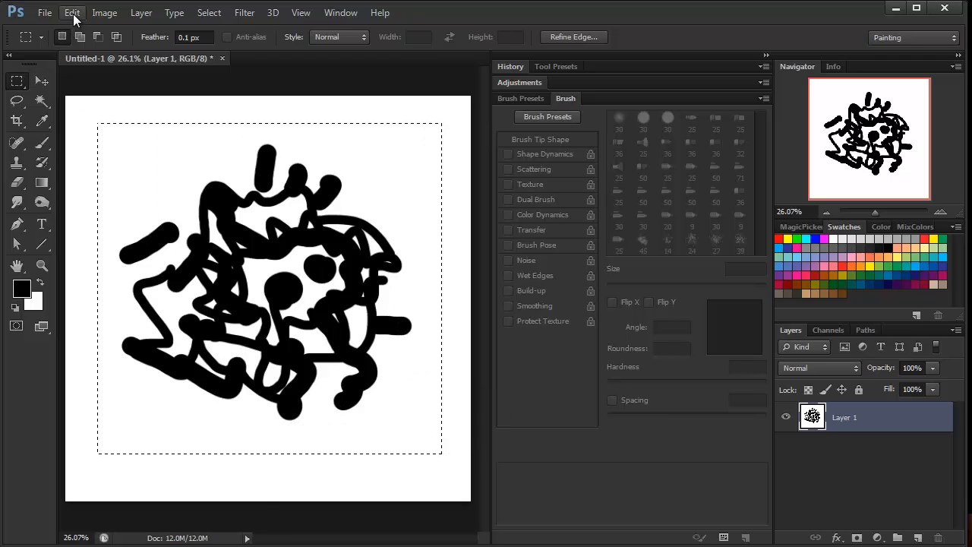
left_click(72, 12)
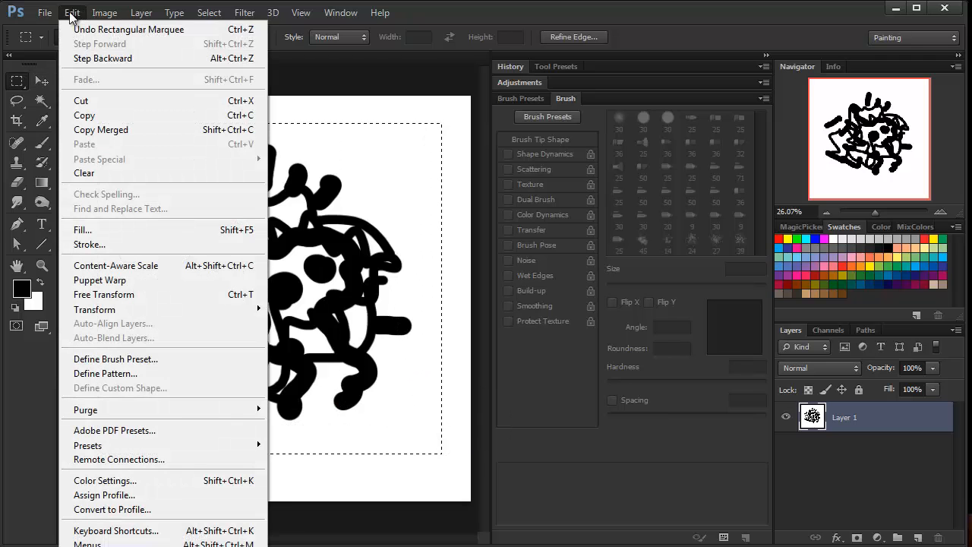
left_click(93, 362)
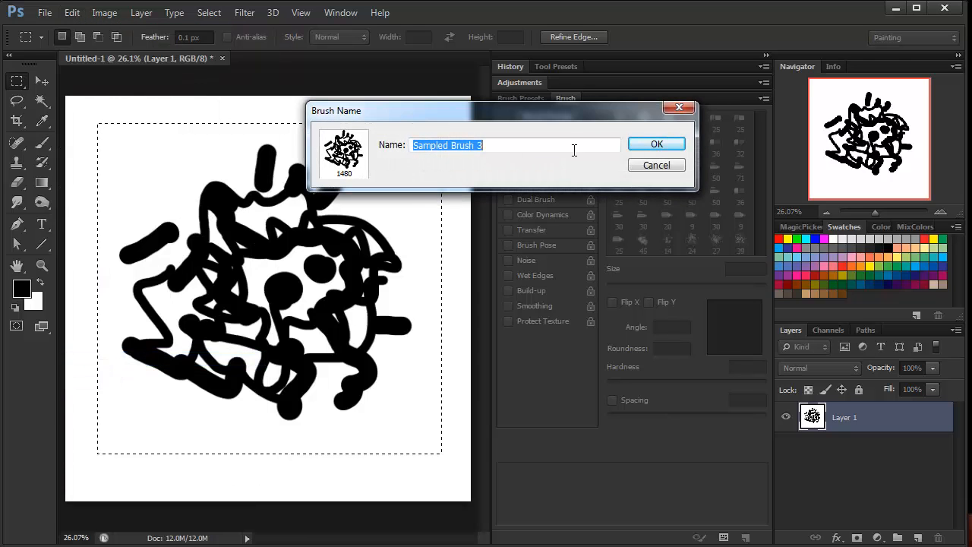
left_click(657, 144)
Step: Return to the Brush tool and choose the newly defined 1480 px tip from the available brush tips
left_click_drag(761, 136, 759, 243)
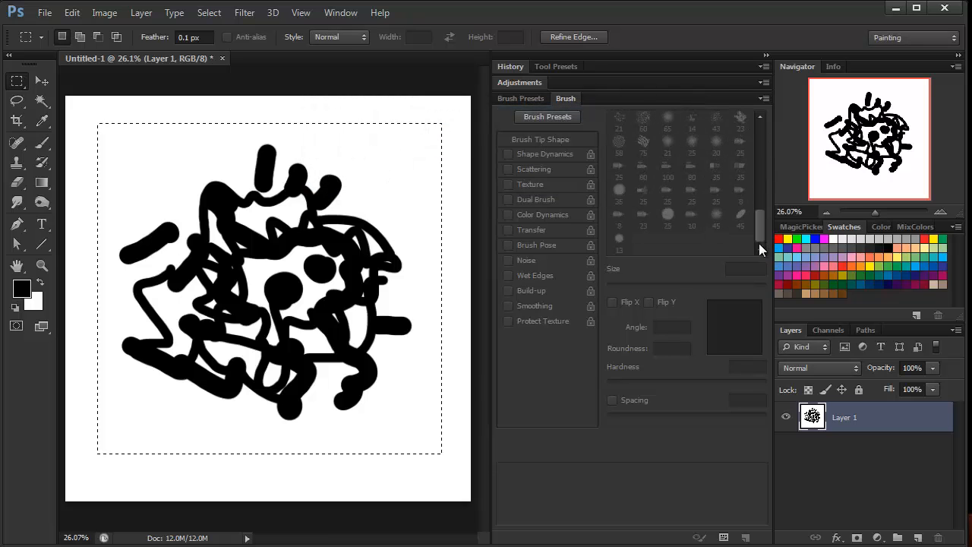
left_click(44, 144)
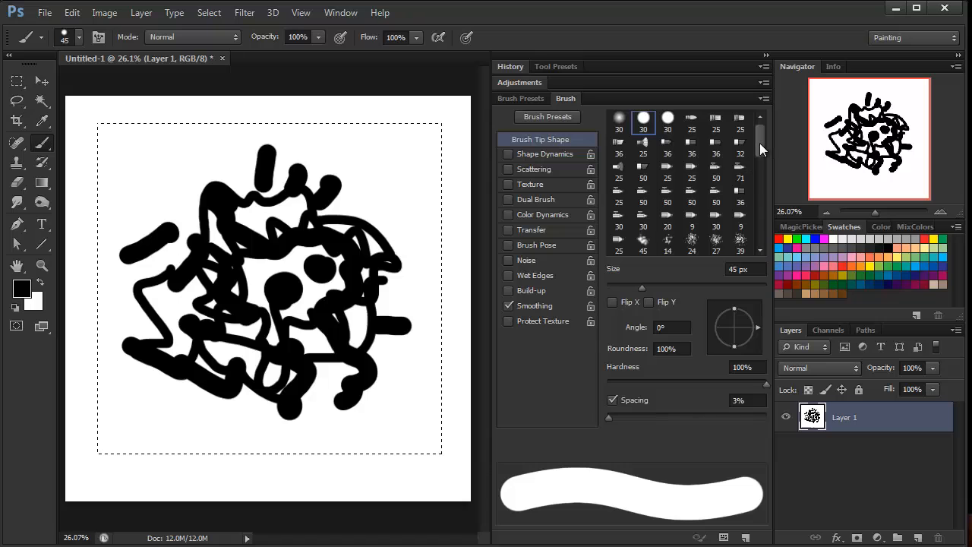
mouse_move(759, 142)
left_mouse_down()
mouse_move(754, 255)
mouse_move(757, 214)
mouse_move(777, 176)
mouse_move(774, 149)
mouse_move(780, 182)
mouse_move(772, 193)
mouse_move(761, 185)
mouse_move(765, 220)
left_mouse_up()
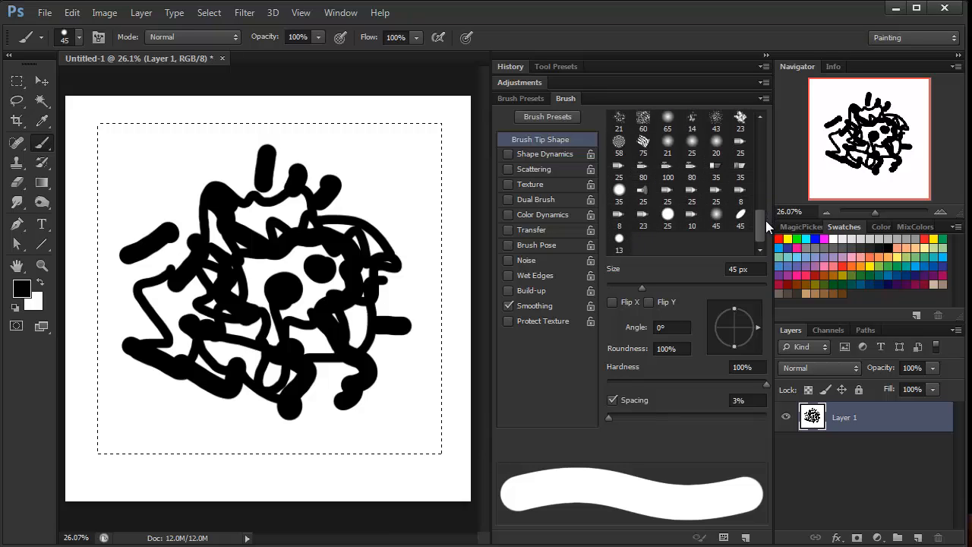
left_click(763, 97)
left_click(765, 99)
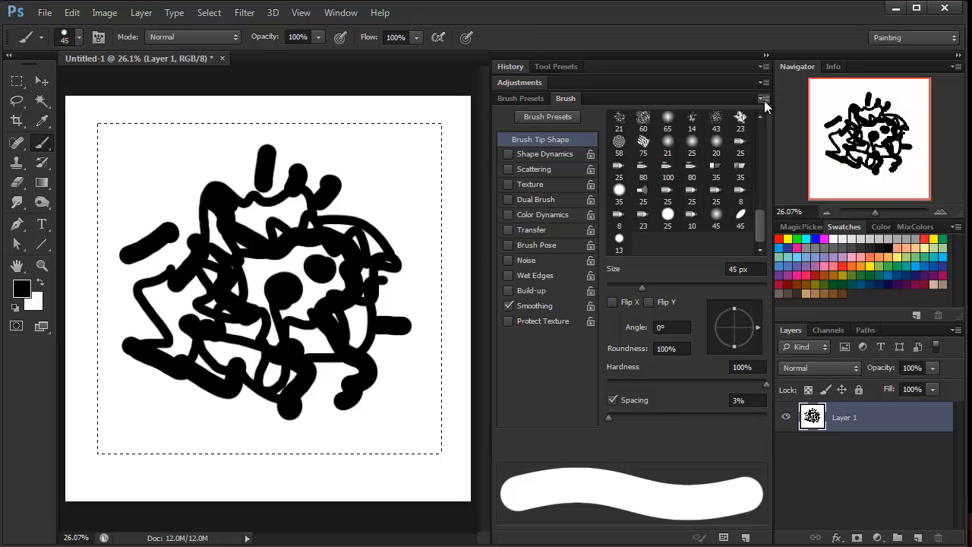
left_click(763, 100)
left_click(747, 210)
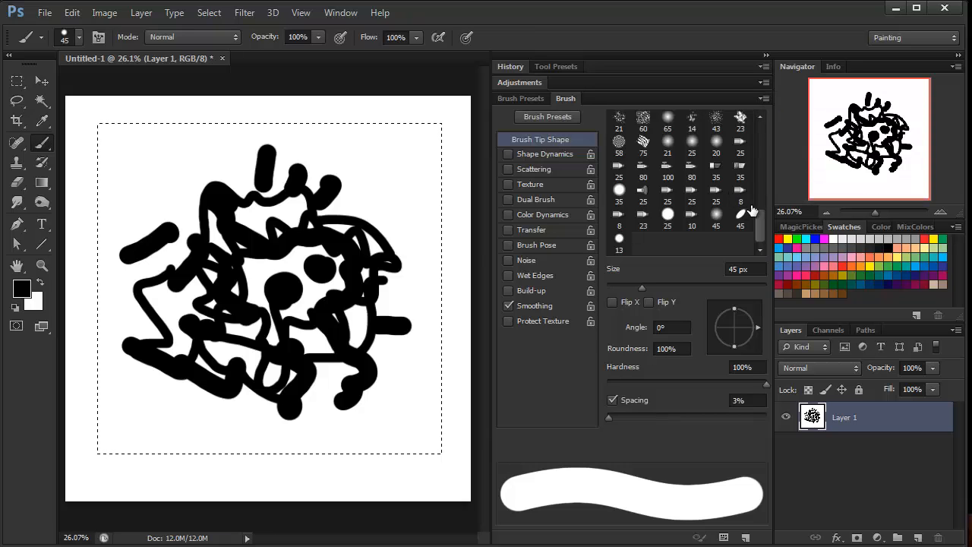
mouse_move(760, 223)
left_mouse_down()
mouse_move(770, 173)
mouse_move(769, 229)
mouse_move(767, 161)
mouse_move(773, 166)
left_mouse_up()
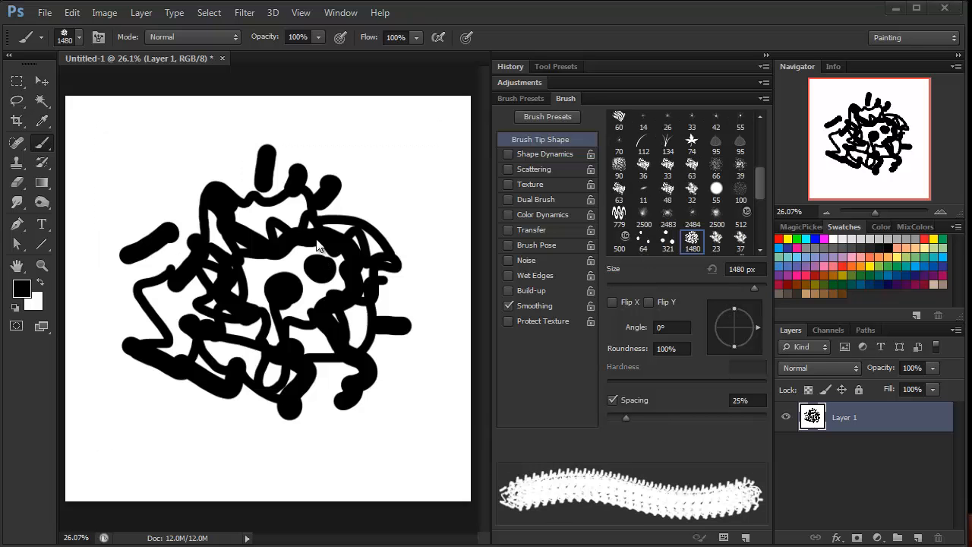
Step: Stamp and paint the 1480 px custom tip repeatedly in black over the selected area of the drawing
right_click(377, 343)
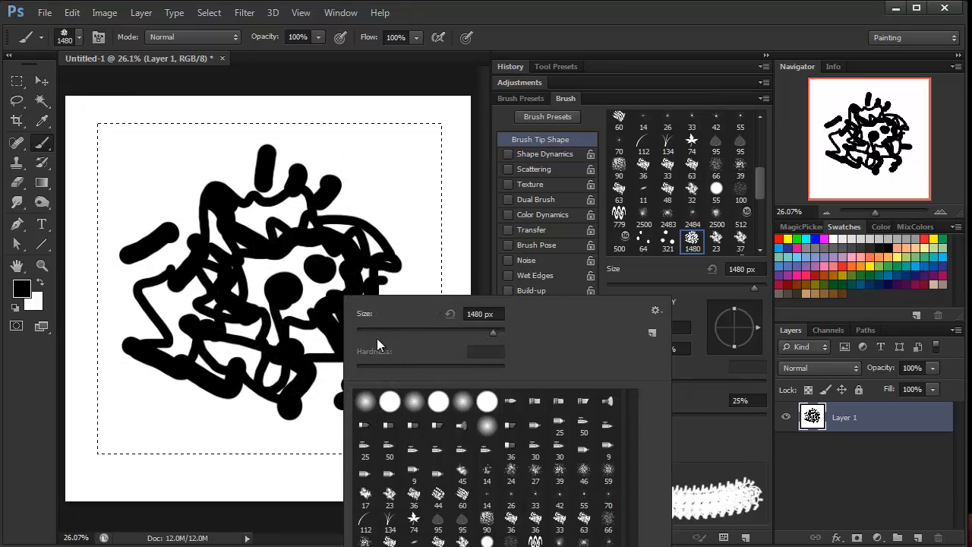
right_click(264, 146)
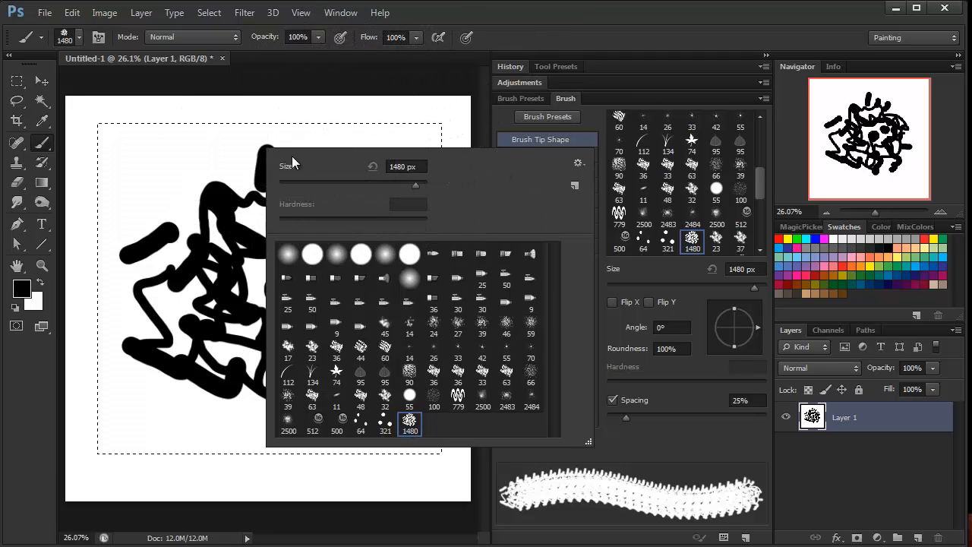
left_click(384, 120)
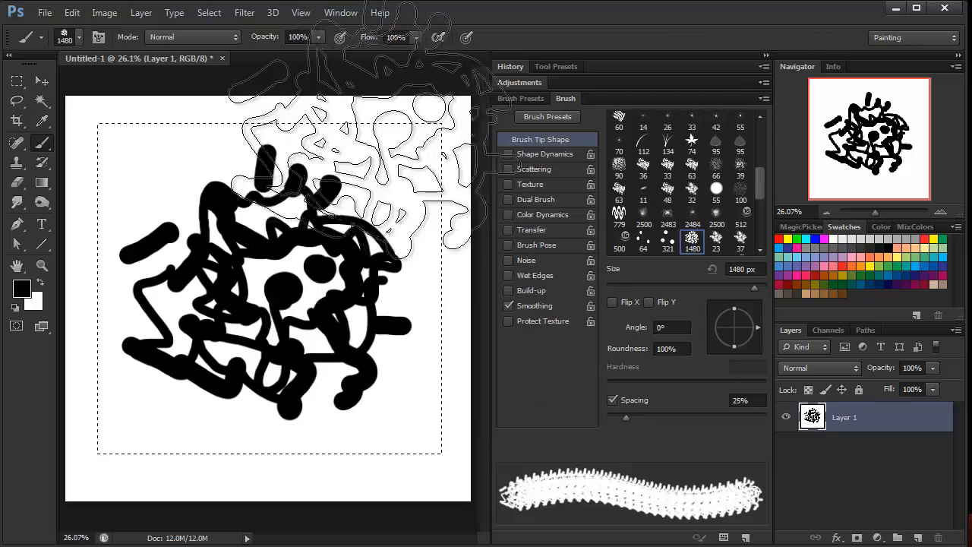
mouse_move(241, 247)
left_mouse_down()
mouse_move(201, 228)
mouse_move(167, 262)
mouse_move(190, 327)
mouse_move(163, 369)
mouse_move(321, 384)
left_mouse_up()
left_click(351, 355)
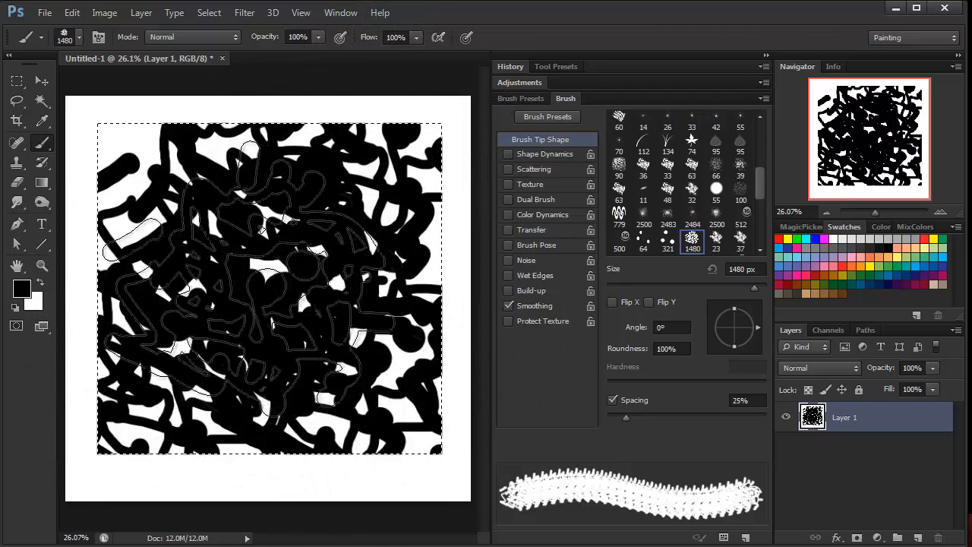
mouse_move(229, 262)
left_mouse_down()
mouse_move(227, 220)
mouse_move(229, 311)
left_mouse_up()
Step: Clear the painted content inside the selection, deselect, and fill the whole layer with the white background colour
key("Delete")
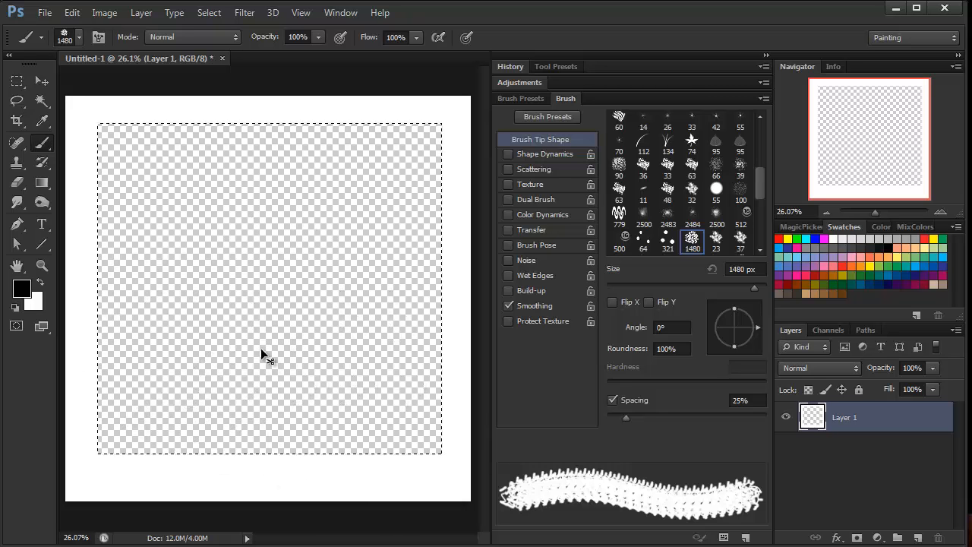
key("ctrl+d")
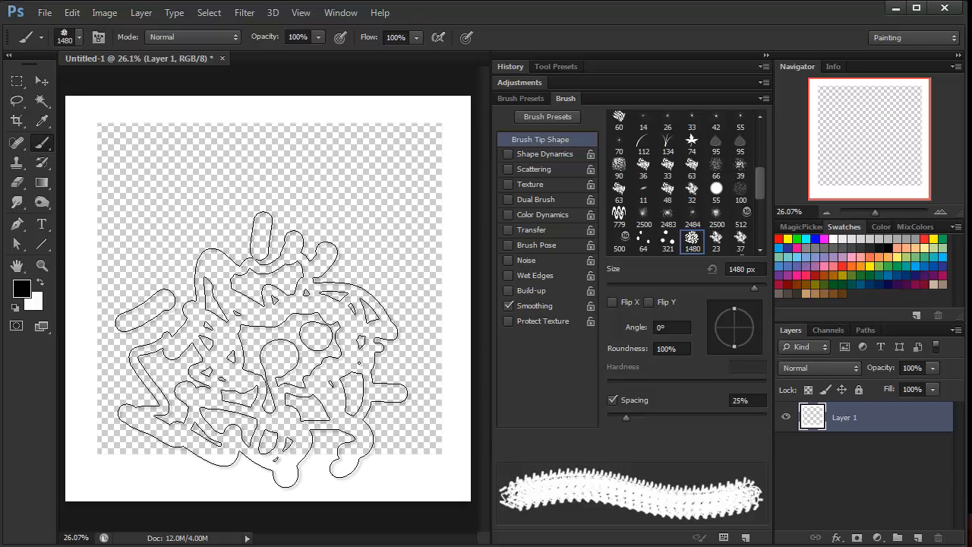
key("ctrl+BackSpace")
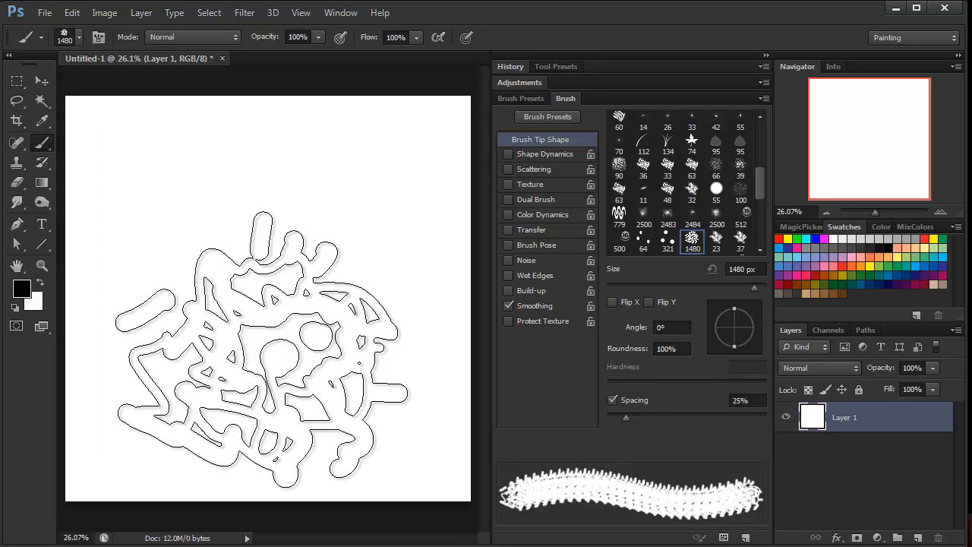
Step: Reduce the custom tip to 36 px and paint two diagonal test strokes near the middle of the canvas
right_click(336, 316)
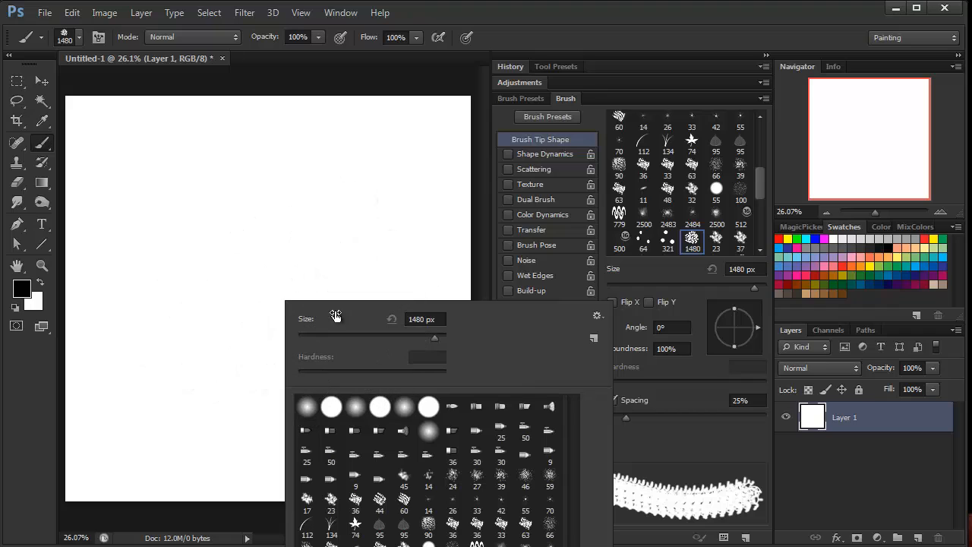
mouse_move(337, 335)
left_mouse_down()
mouse_move(310, 334)
mouse_move(325, 335)
left_mouse_up()
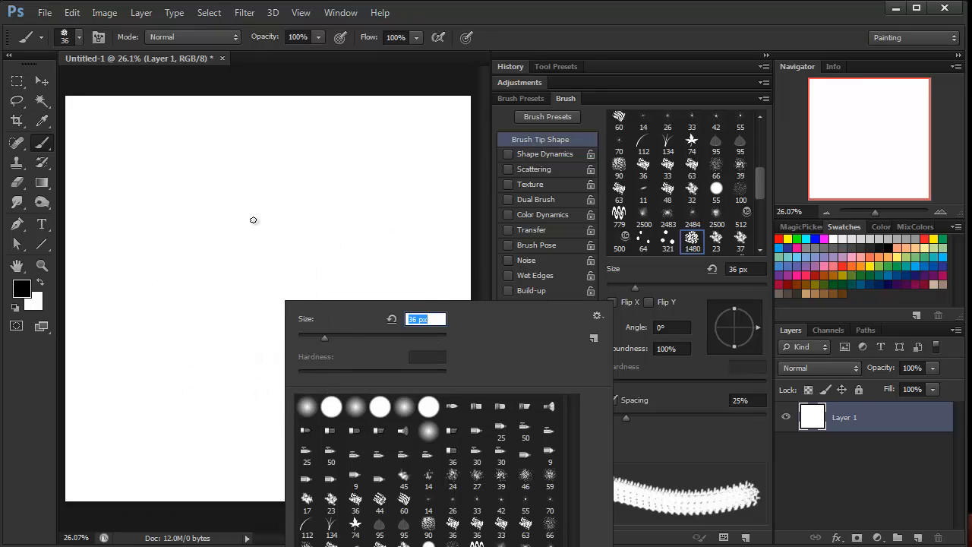
mouse_move(226, 186)
left_mouse_down()
mouse_move(251, 206)
mouse_move(331, 350)
left_mouse_up()
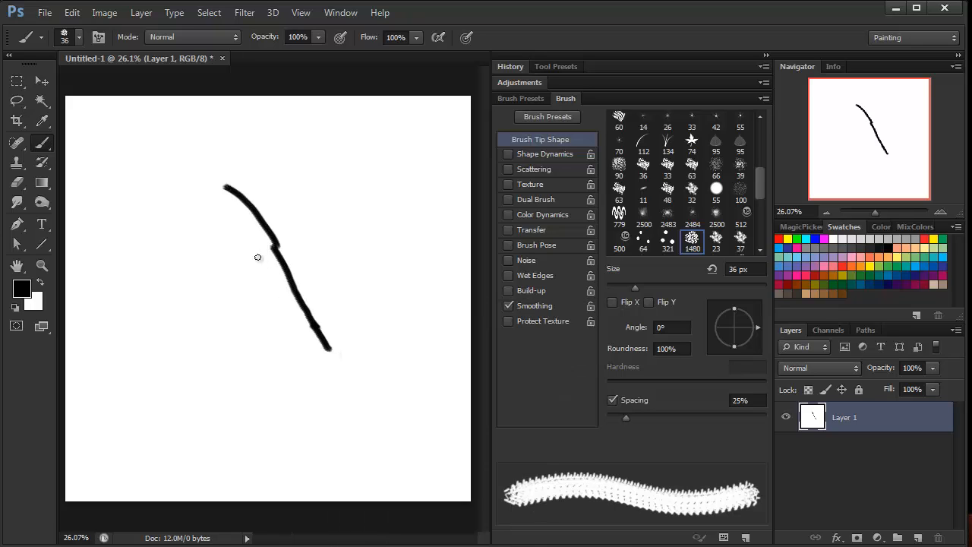
left_click_drag(257, 260, 311, 354)
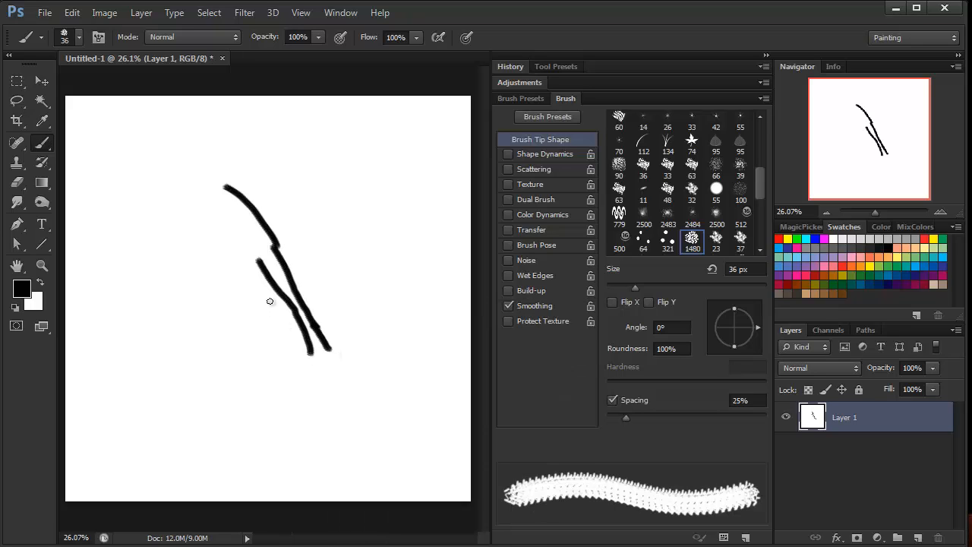
Step: Undo both 36 px test strokes to get back to the blank white canvas
key("ctrl+z")
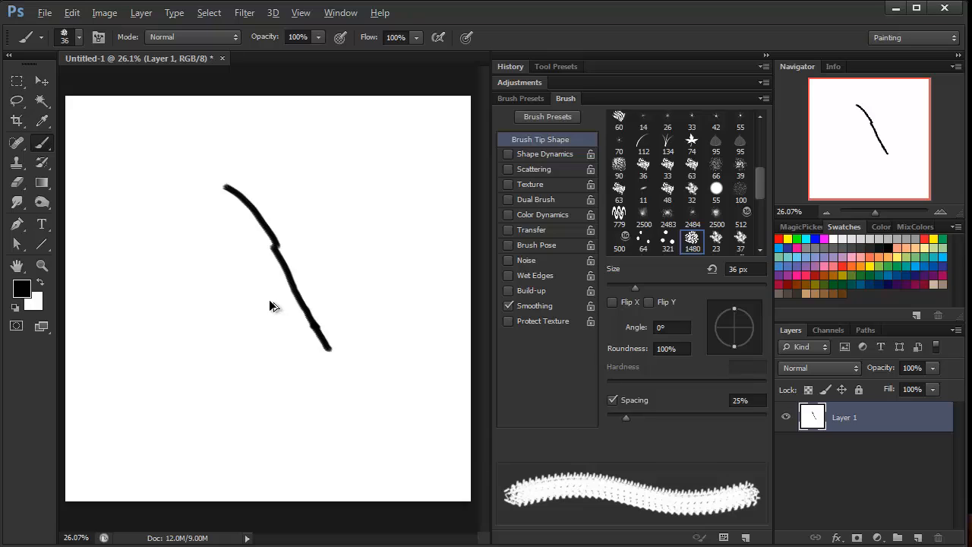
key("ctrl+alt+z")
key("ctrl+alt+z")
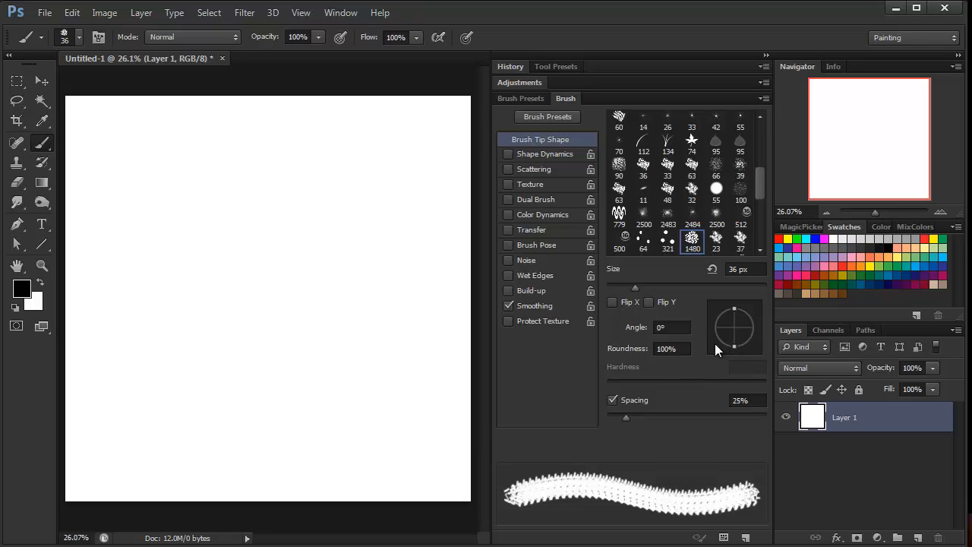
Step: Try flattening the brush tip to 44% roundness, restore it to 100%, and rotate the tip angle to 4°
left_click_drag(733, 343, 736, 335)
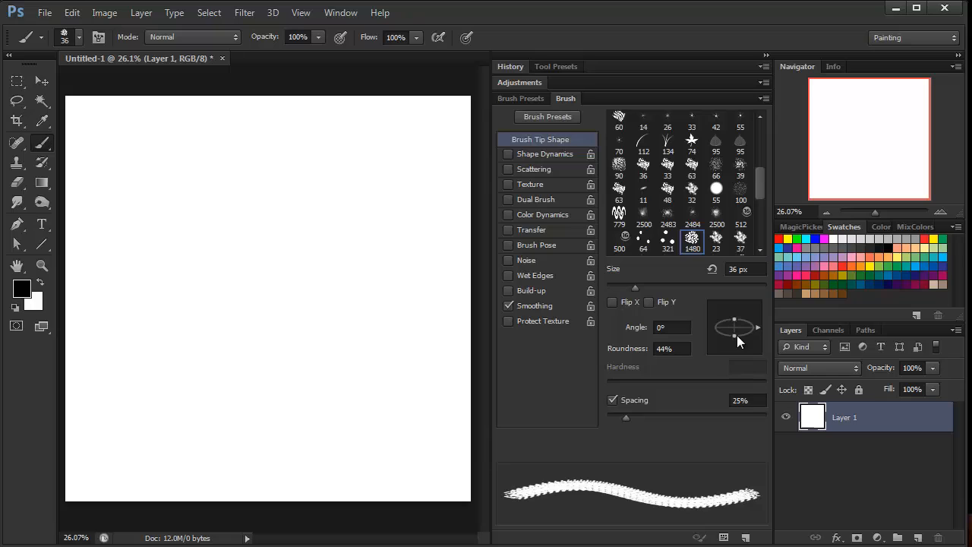
left_click_drag(736, 334, 737, 360)
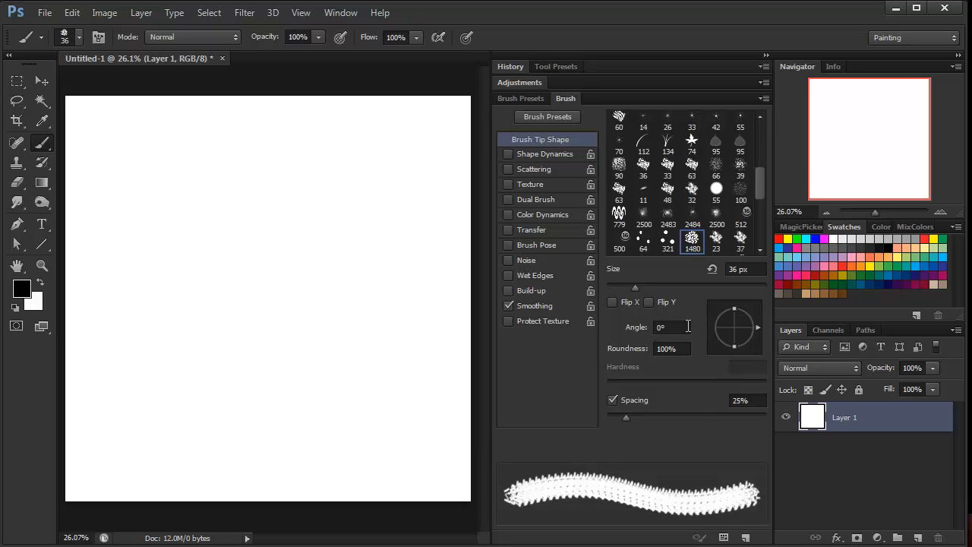
mouse_move(757, 331)
left_mouse_down()
mouse_move(734, 352)
mouse_move(746, 352)
mouse_move(709, 357)
mouse_move(745, 351)
mouse_move(756, 321)
left_mouse_up()
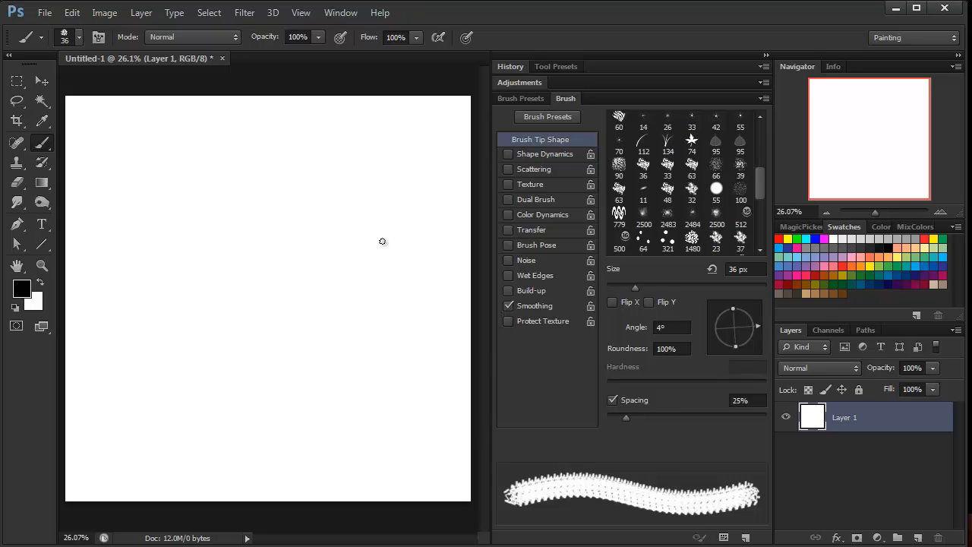
Step: Set the brush size to 96 px and paint a long diagonal black stroke down across the canvas
right_click(339, 242)
left_click_drag(388, 270, 402, 271)
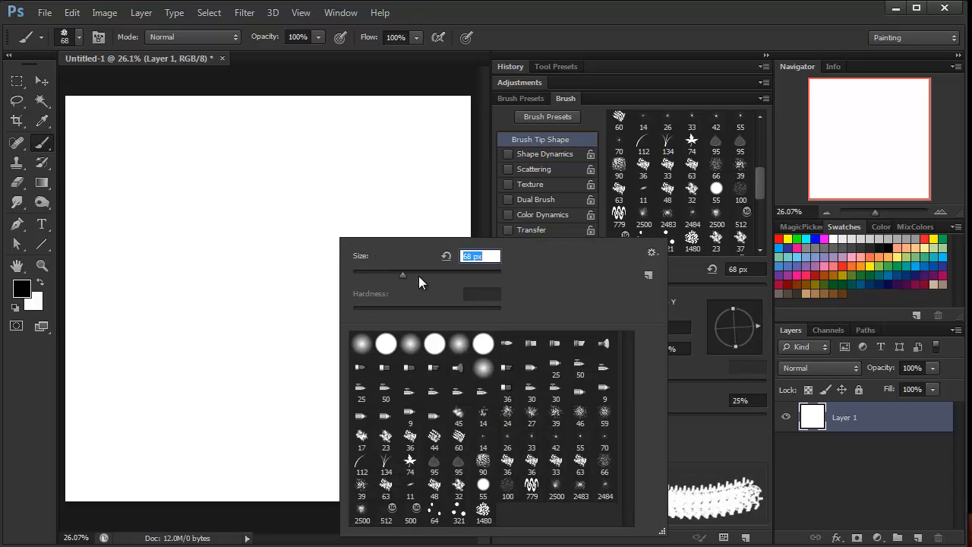
type("96")
key("Return")
left_click_drag(228, 161, 401, 312)
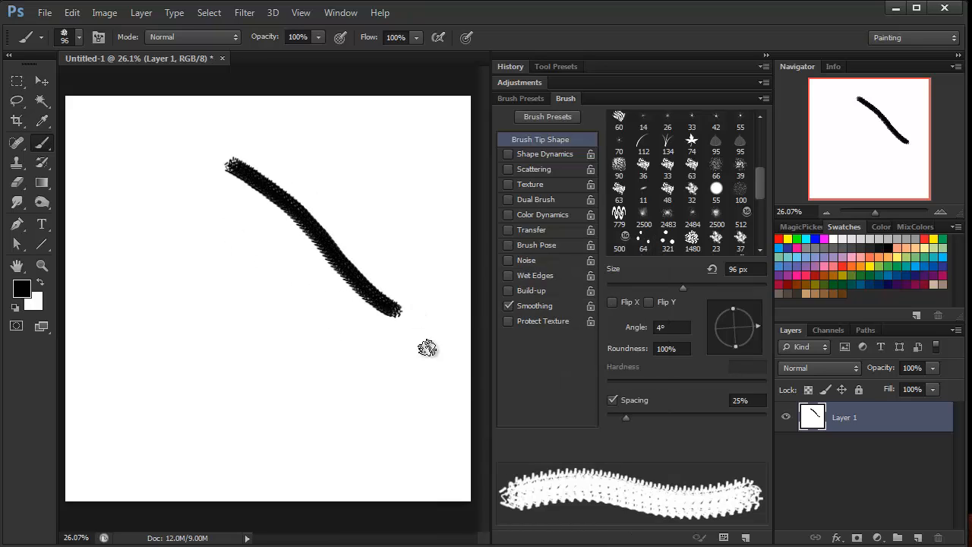
Step: Lower the brush spacing to 9% and paint a parallel diagonal stroke above the first one
left_click(613, 416)
left_click_drag(278, 138, 369, 231)
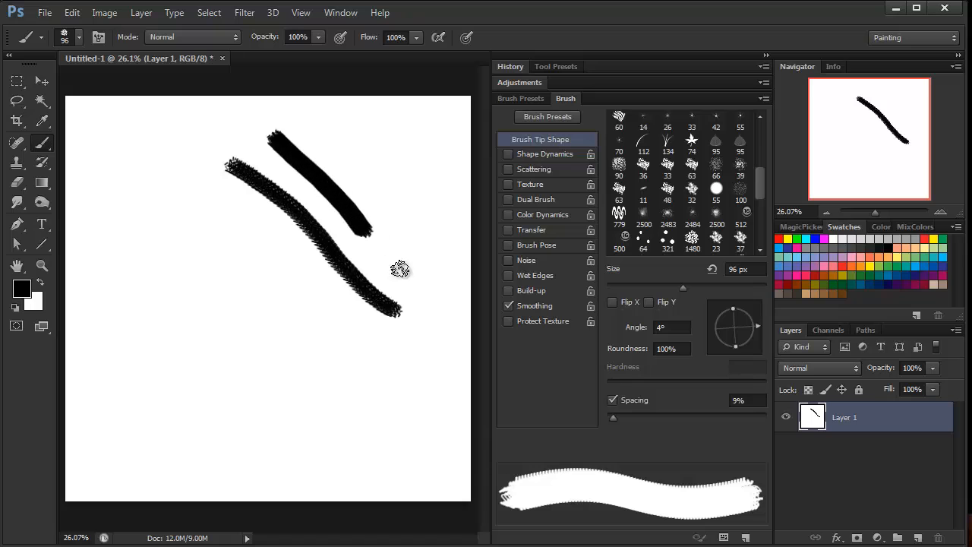
left_click_drag(400, 269, 444, 297)
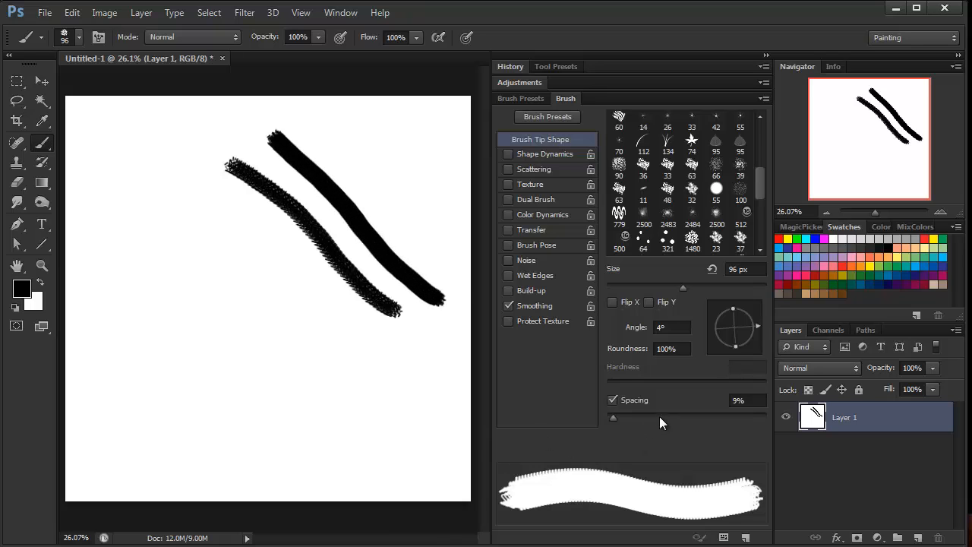
Step: Paint a third parallel diagonal stroke above the others with 59% spacing, and reduce the spacing to 23%
left_click_drag(669, 413, 653, 416)
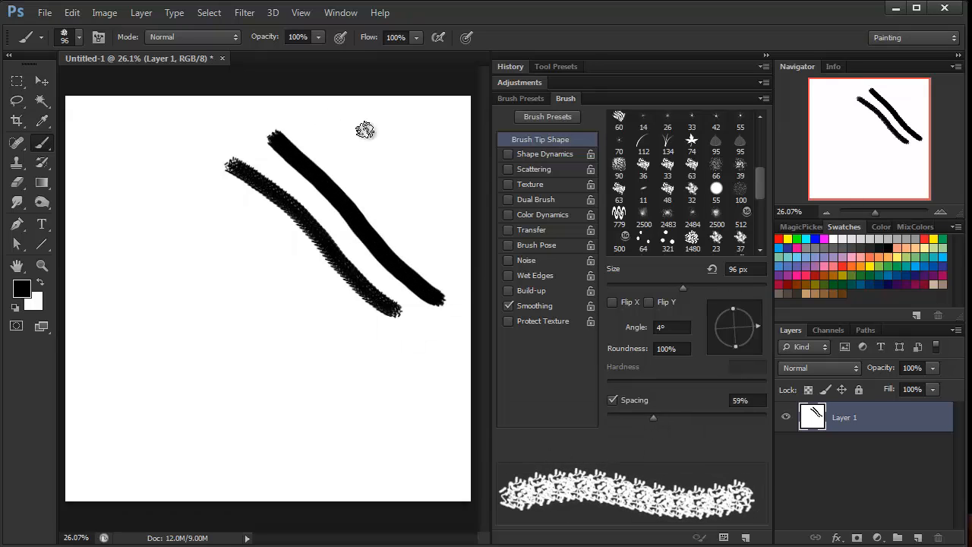
left_click_drag(302, 125, 450, 282)
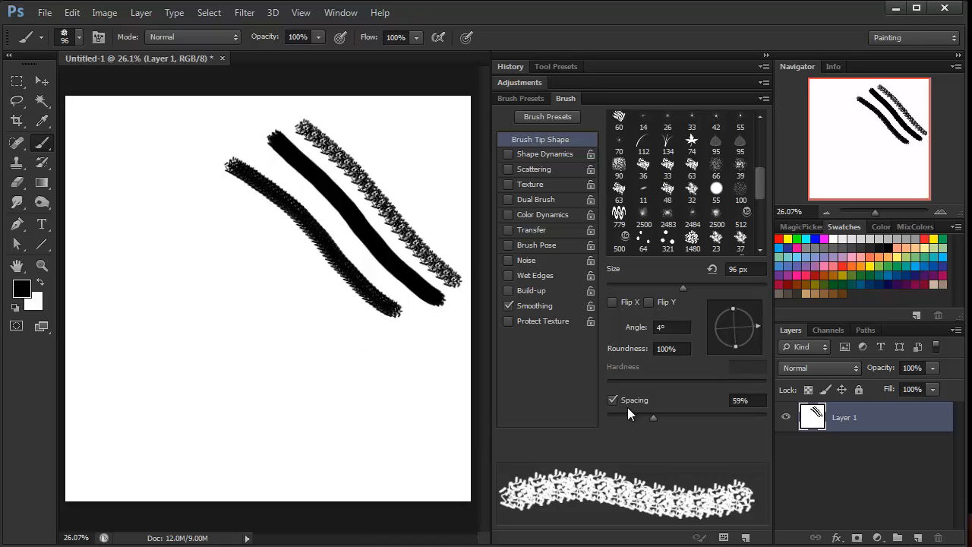
left_click_drag(620, 417, 623, 418)
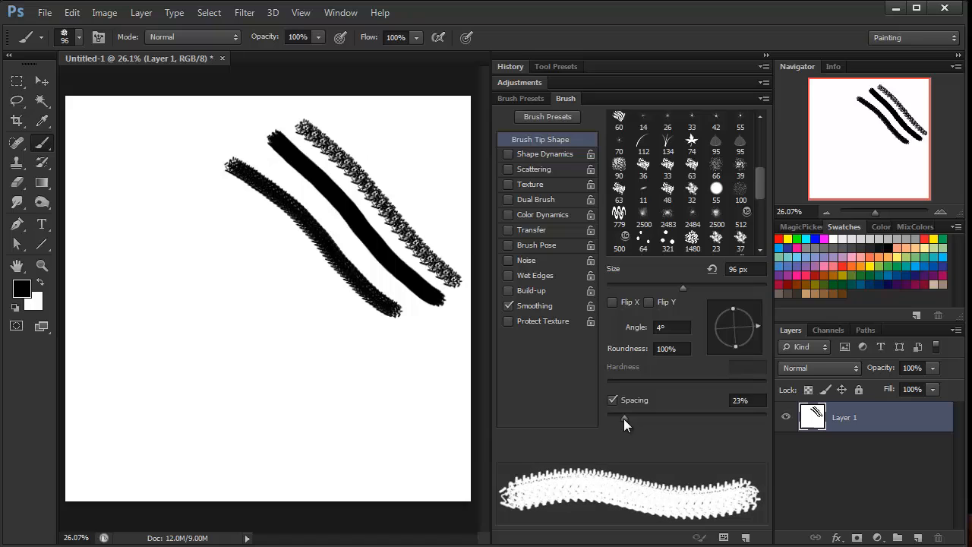
Step: Enable Shape Dynamics with the size control turned Off and Size Jitter at 0%
left_click(525, 153)
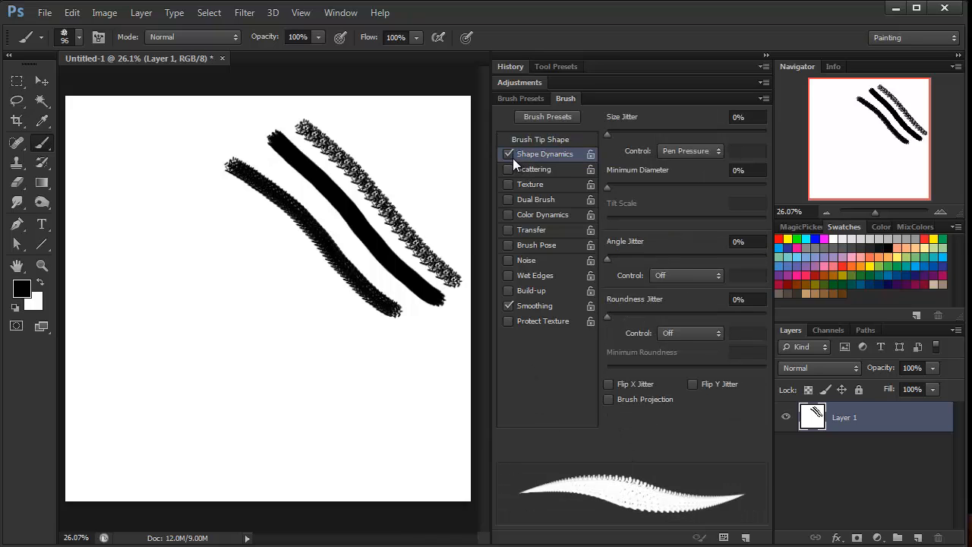
left_click(682, 155)
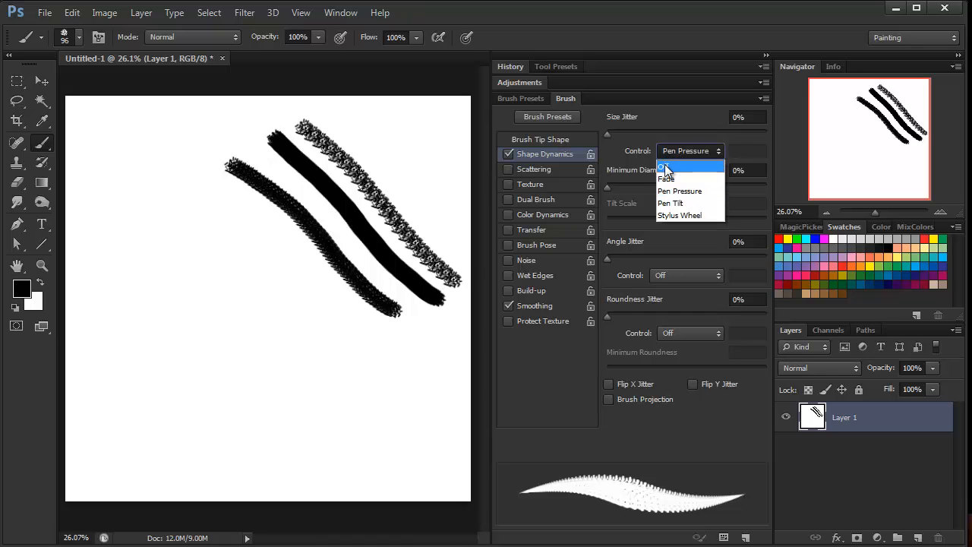
left_click(670, 161)
mouse_move(610, 133)
left_mouse_down()
mouse_move(748, 126)
mouse_move(608, 127)
left_mouse_up()
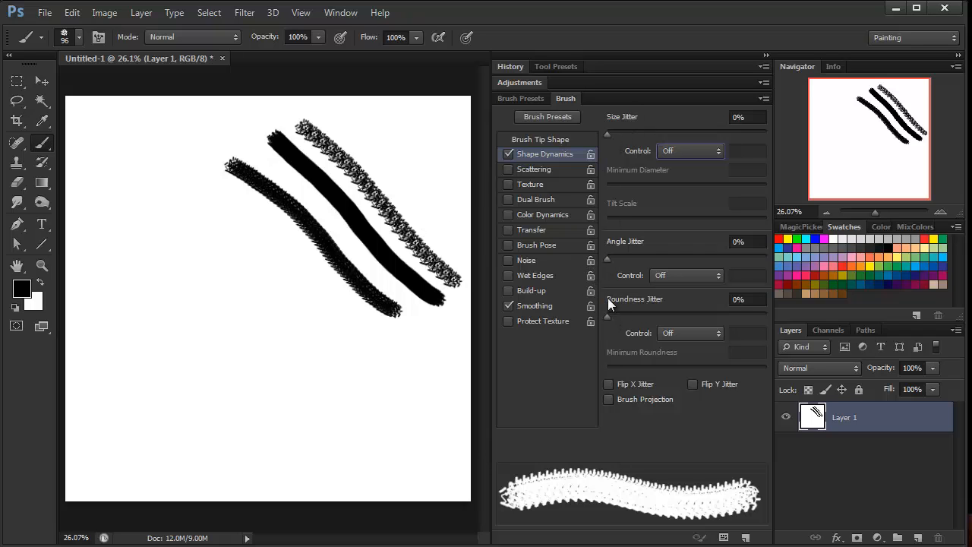
Step: Paint a diagonal stroke below the others with Angle Jitter at 100%, and another below it with Size Jitter also at 100%
mouse_move(607, 258)
left_mouse_down()
mouse_move(758, 252)
mouse_move(810, 239)
left_mouse_up()
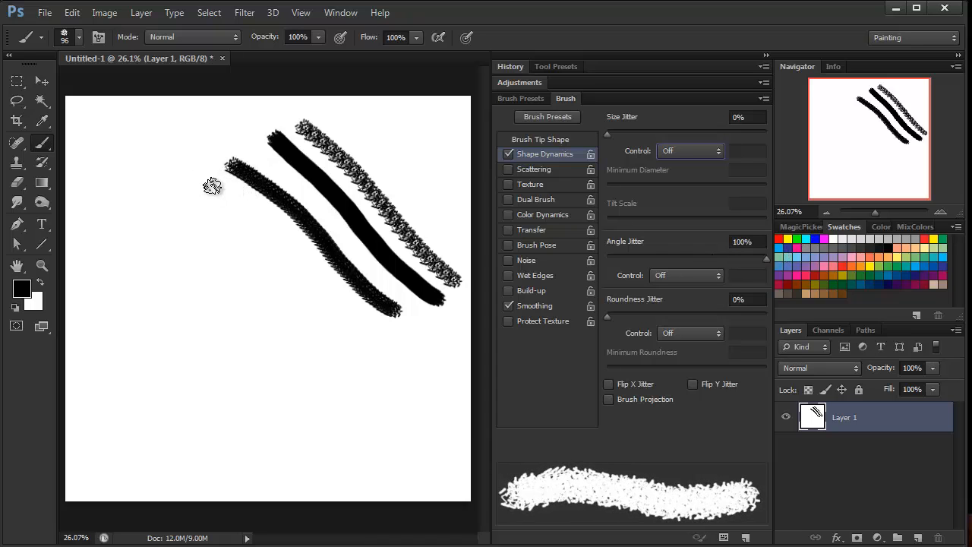
left_click_drag(206, 187, 397, 347)
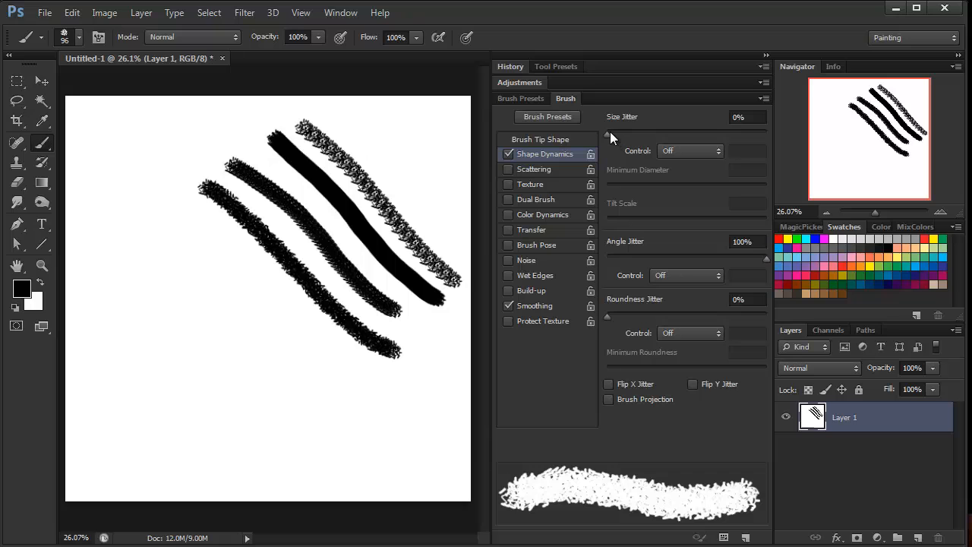
left_click_drag(609, 131, 771, 133)
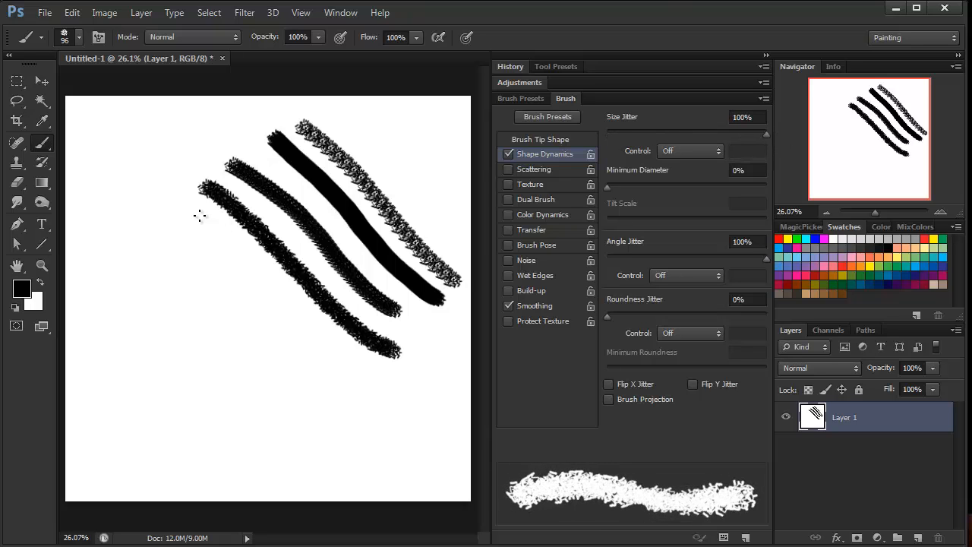
mouse_move(186, 202)
left_mouse_down()
mouse_move(275, 306)
mouse_move(417, 410)
left_mouse_up()
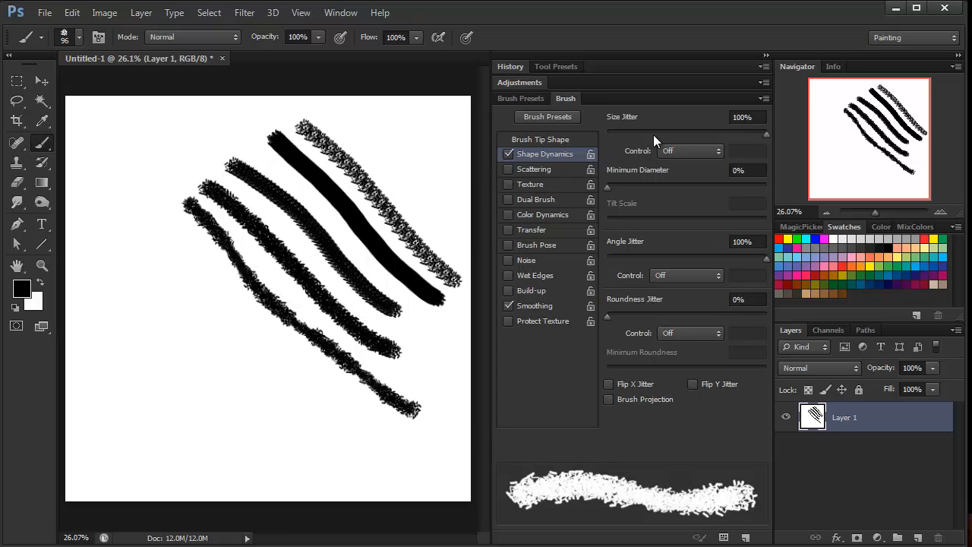
Step: Reset Size Jitter to 0%, set its control to Fade at 25, and paint a short tapering stroke in the canvas's upper right area
left_click_drag(769, 135, 589, 132)
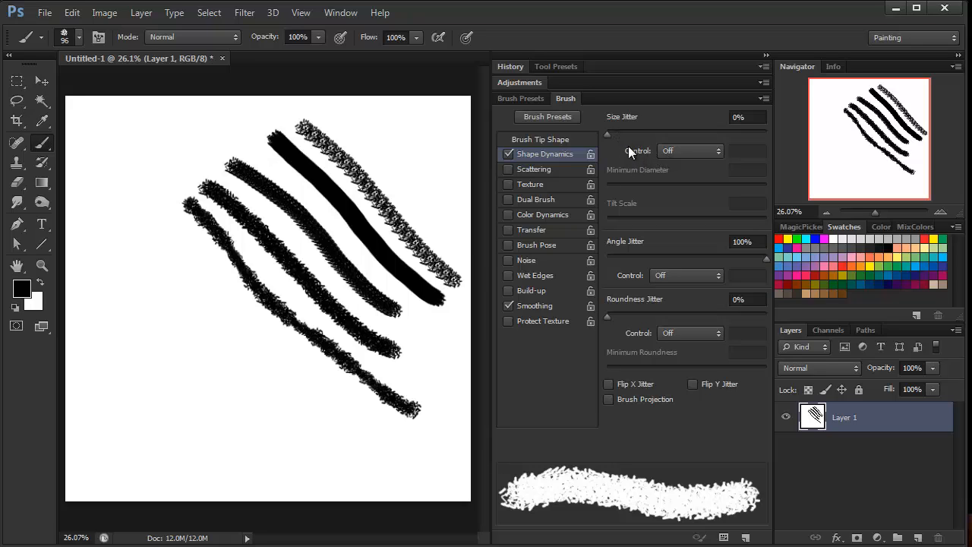
left_click(676, 149)
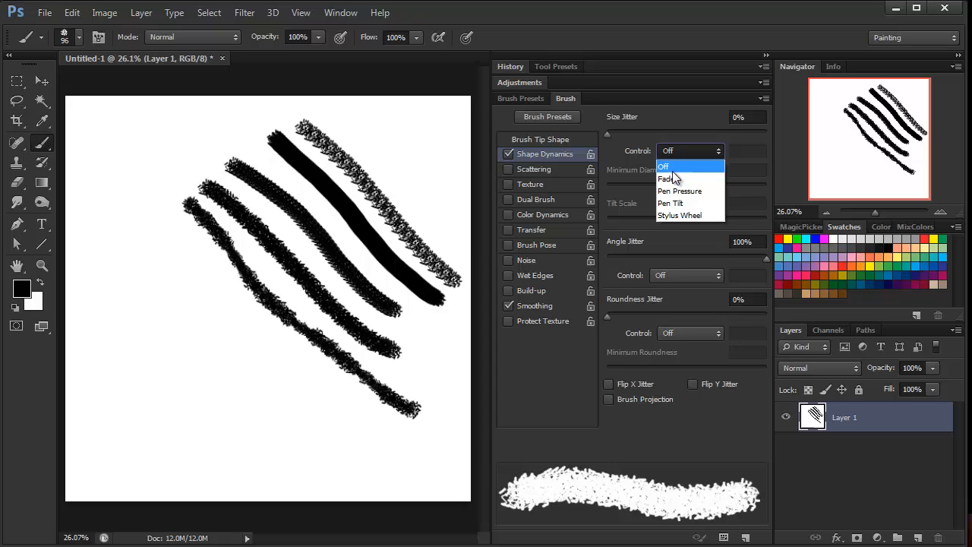
left_click(666, 178)
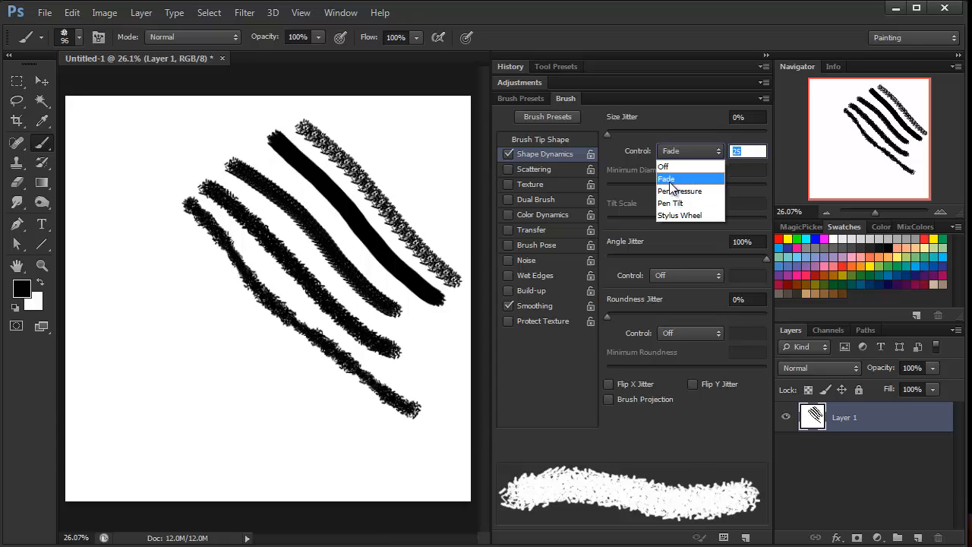
mouse_move(369, 122)
left_mouse_down()
mouse_move(369, 134)
mouse_move(414, 180)
left_mouse_up()
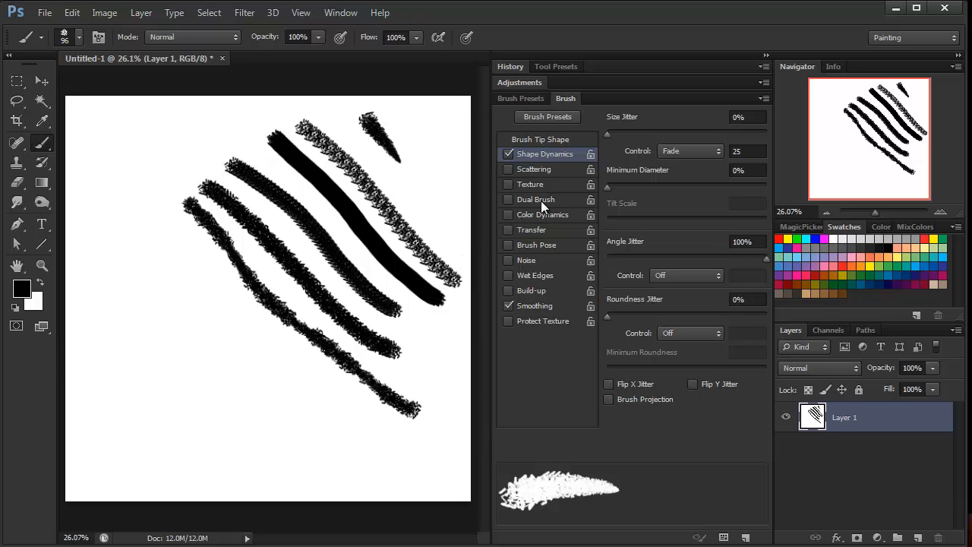
Step: Set the size Fade to 100 and paint two long tapering diagonal strokes, one near the canvas's right edge and one among the existing strokes
left_click(738, 151)
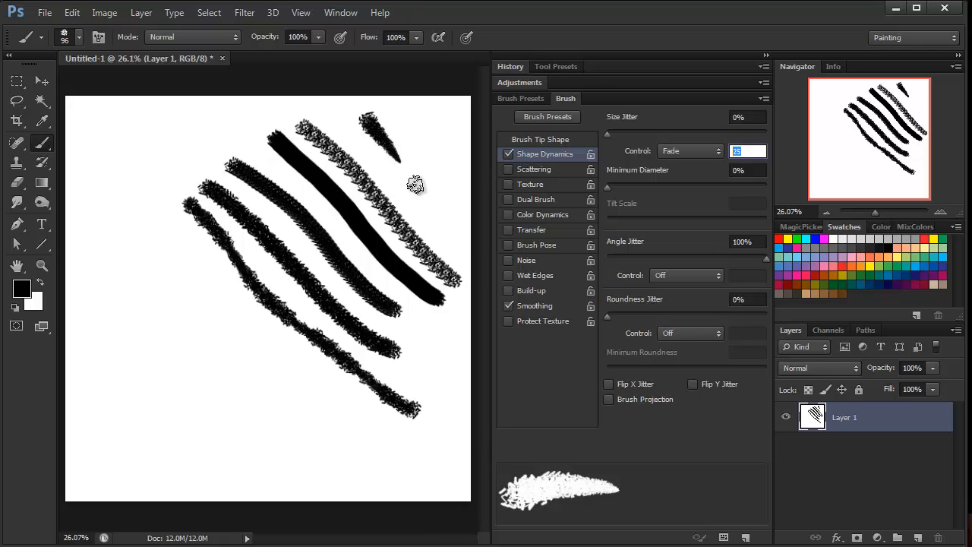
type("100")
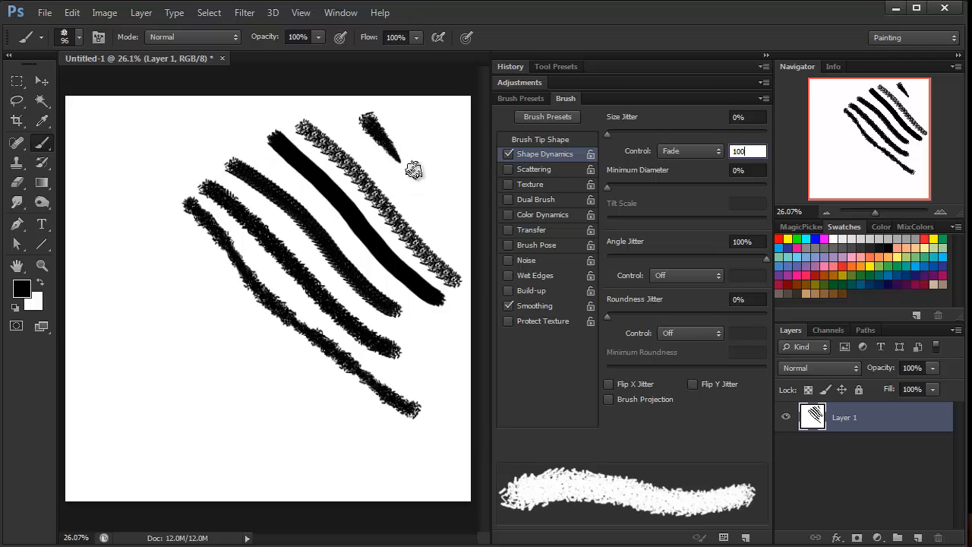
key("Return")
left_click_drag(394, 112, 467, 269)
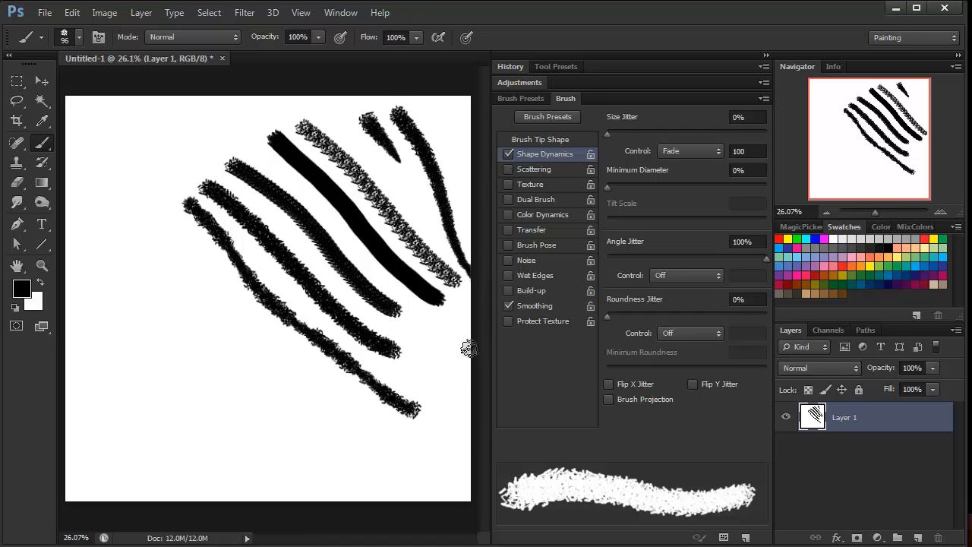
left_click_drag(248, 144, 458, 354)
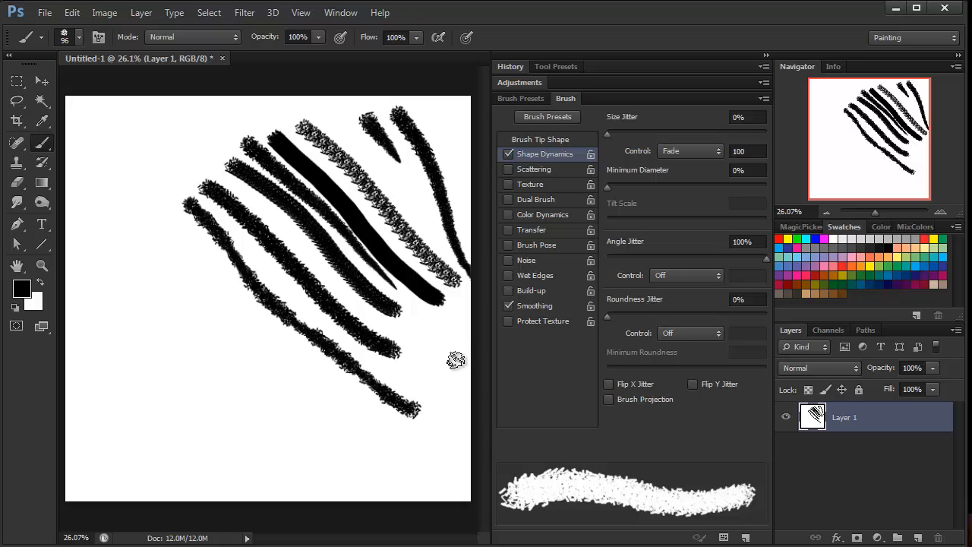
Step: Set the size control to Pen Pressure and paint several strokes of varying thickness on the canvas's left side
left_click(683, 151)
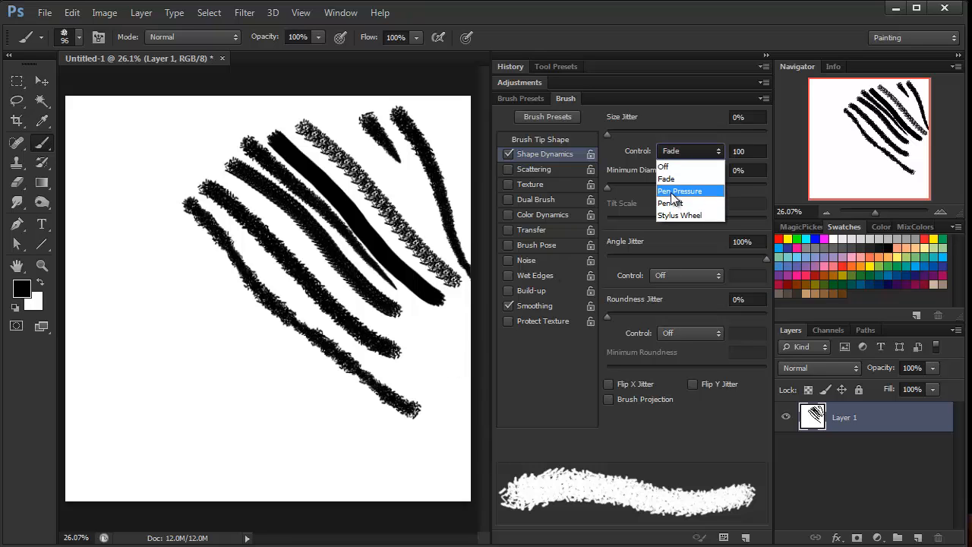
left_click(673, 191)
mouse_move(118, 127)
left_mouse_down()
mouse_move(173, 248)
mouse_move(247, 331)
left_mouse_up()
mouse_move(152, 133)
left_mouse_down()
mouse_move(182, 230)
mouse_move(248, 330)
left_mouse_up()
mouse_move(145, 248)
left_mouse_down()
mouse_move(169, 284)
mouse_move(221, 324)
mouse_move(375, 400)
left_mouse_up()
mouse_move(270, 323)
left_mouse_down()
mouse_move(311, 347)
mouse_move(260, 326)
left_mouse_up()
Step: Set the size control to Pen Tilt, then paint a long stroke along the canvas's left side and a short one at the upper right
left_click(684, 151)
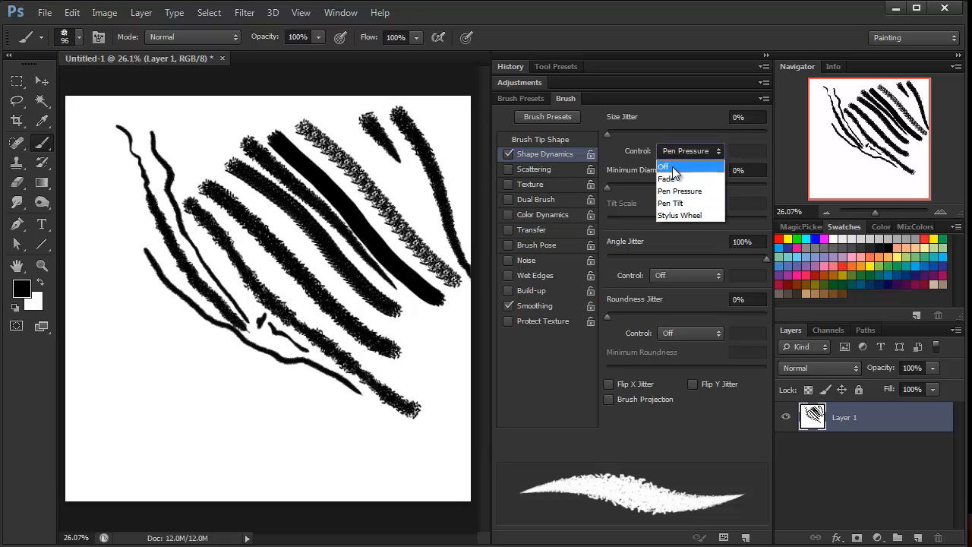
left_click(653, 197)
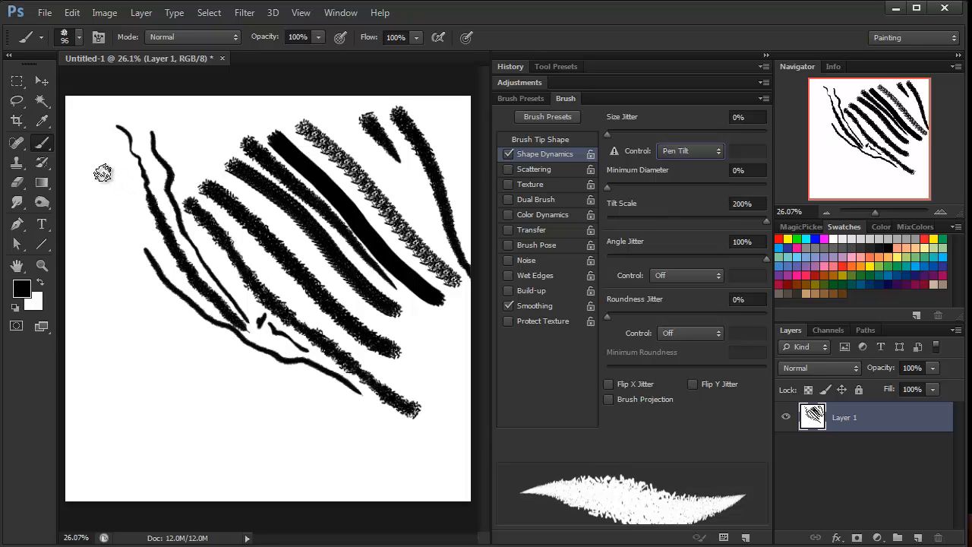
mouse_move(98, 162)
left_mouse_down()
mouse_move(102, 235)
mouse_move(147, 290)
mouse_move(287, 375)
left_mouse_up()
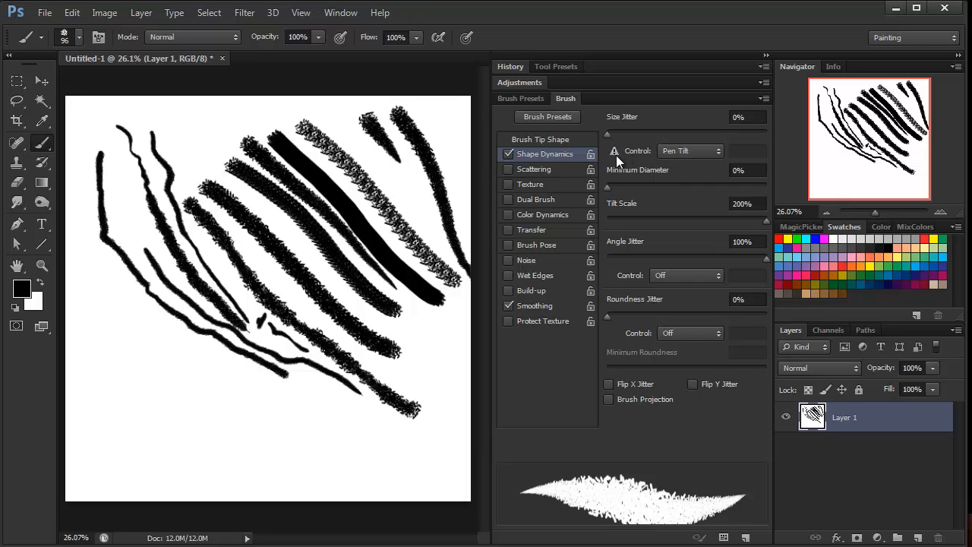
left_click_drag(406, 181, 423, 230)
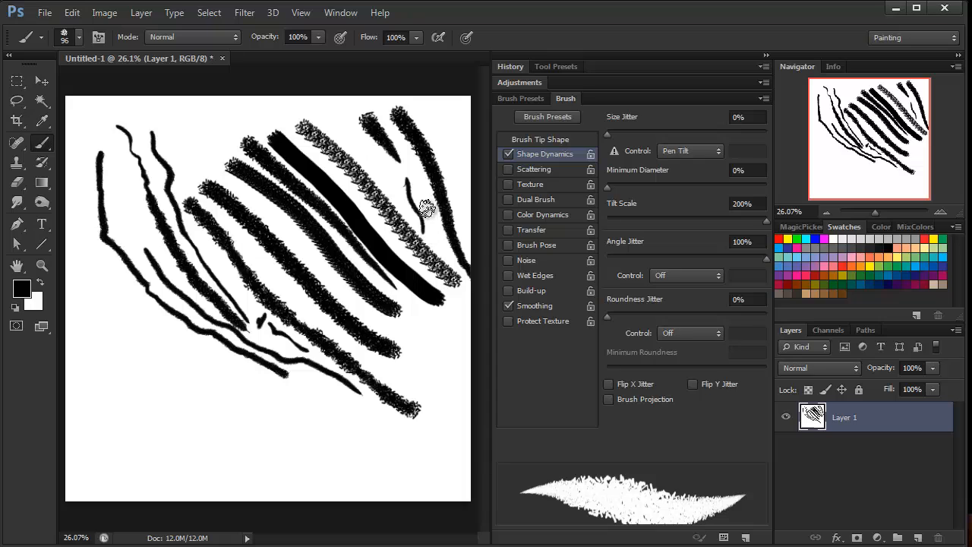
Step: Switch the size control back to Pen Pressure
left_click(675, 151)
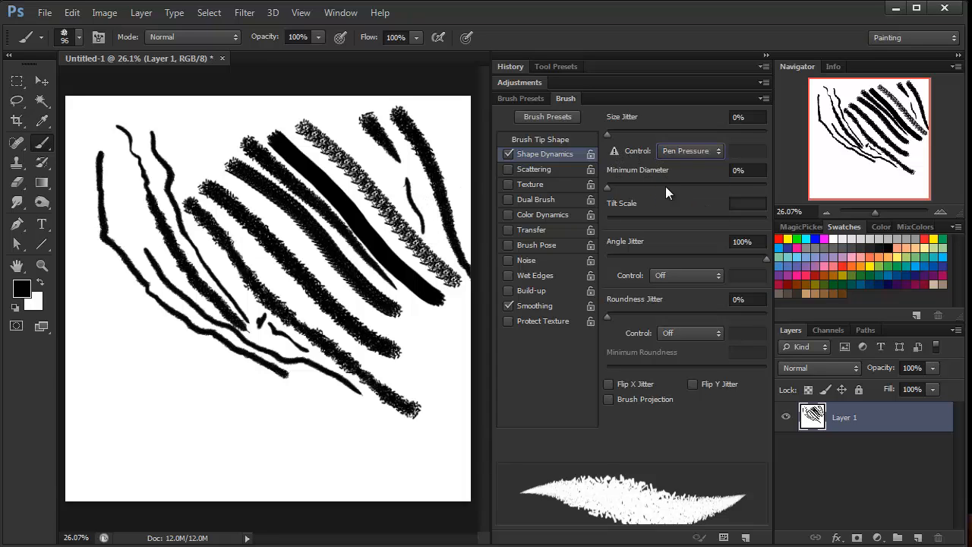
left_click(668, 191)
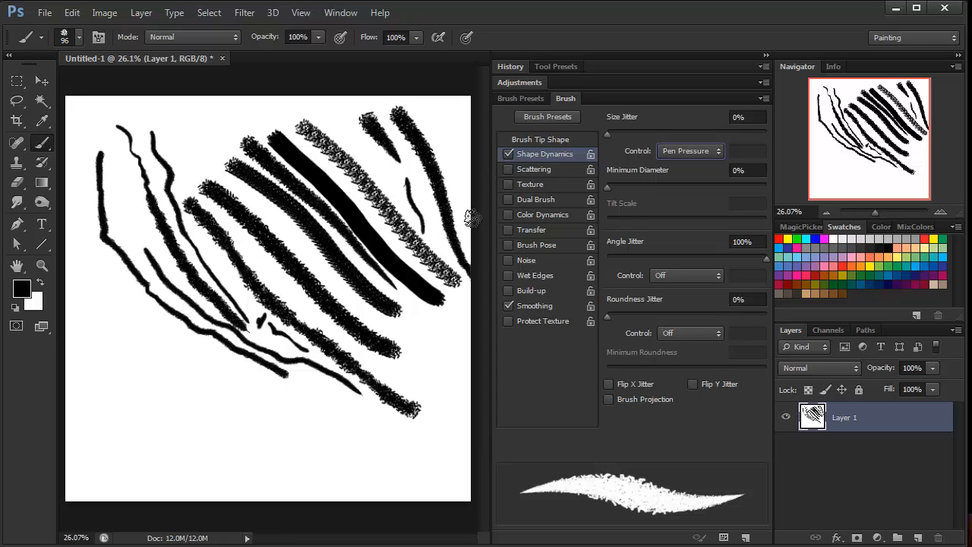
left_click(677, 152)
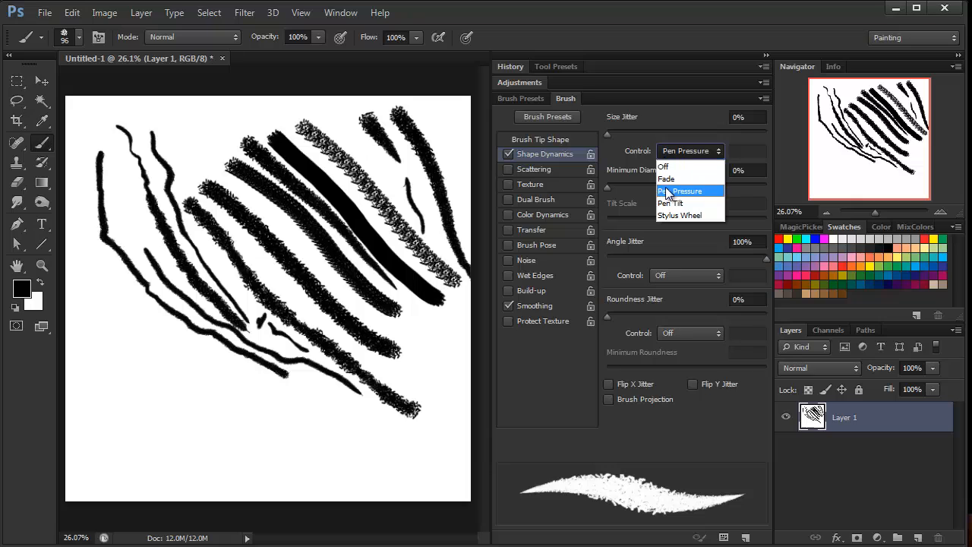
left_click(665, 190)
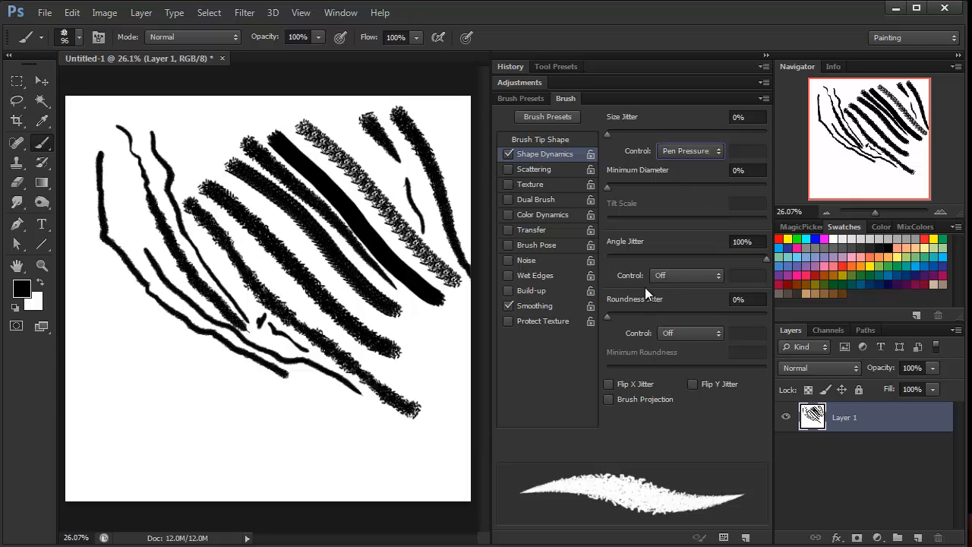
Step: Turn the size control Off and reset Angle Jitter to 0%
left_click(668, 275)
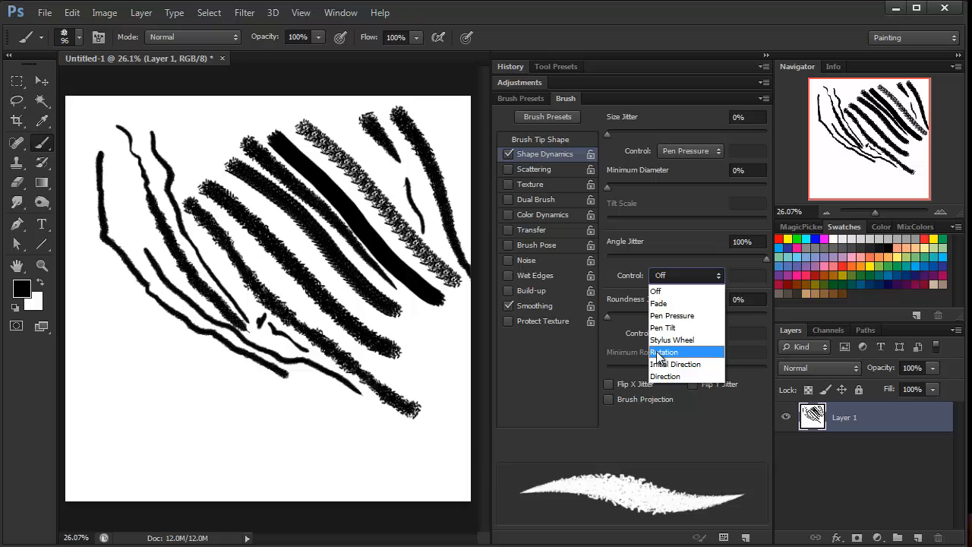
left_click(675, 152)
left_click(675, 153)
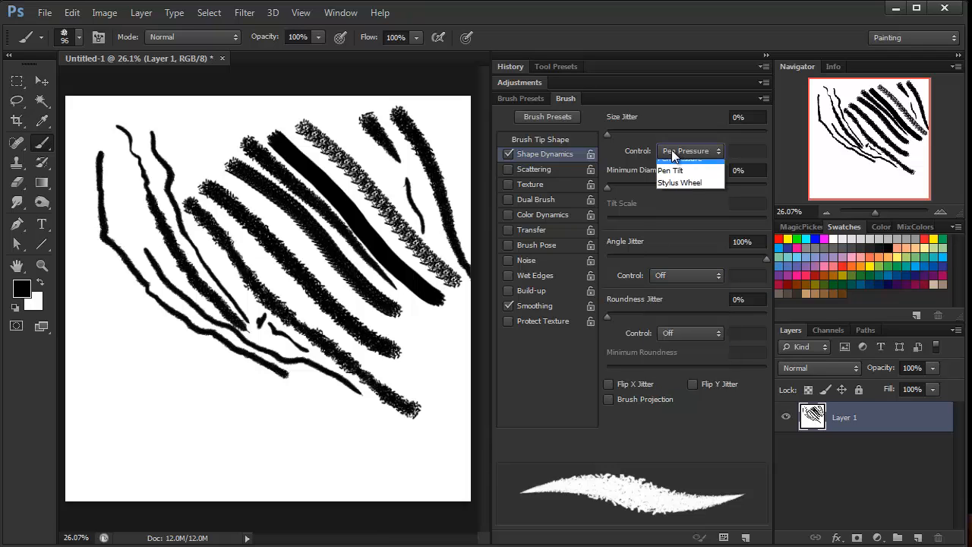
left_click(668, 156)
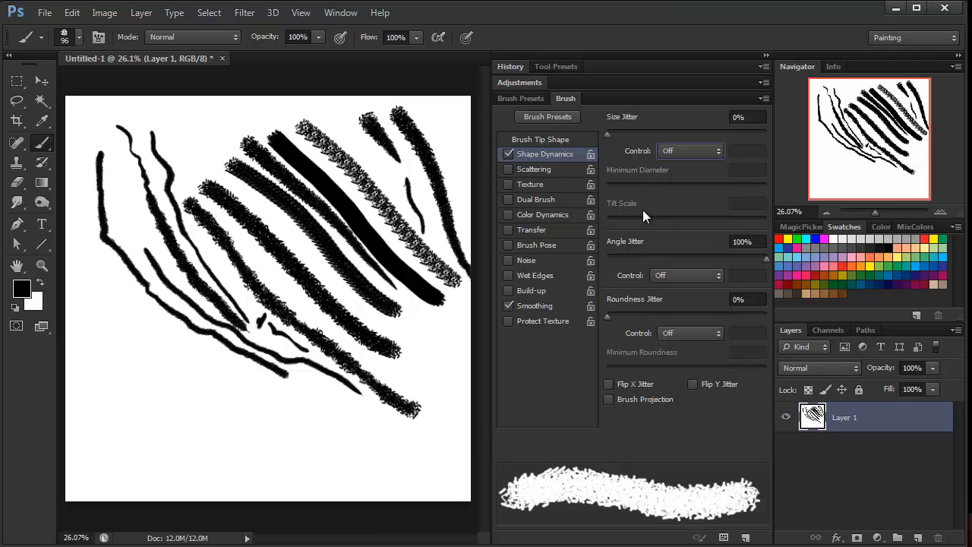
left_click(665, 274)
left_click(613, 255)
left_click(606, 256)
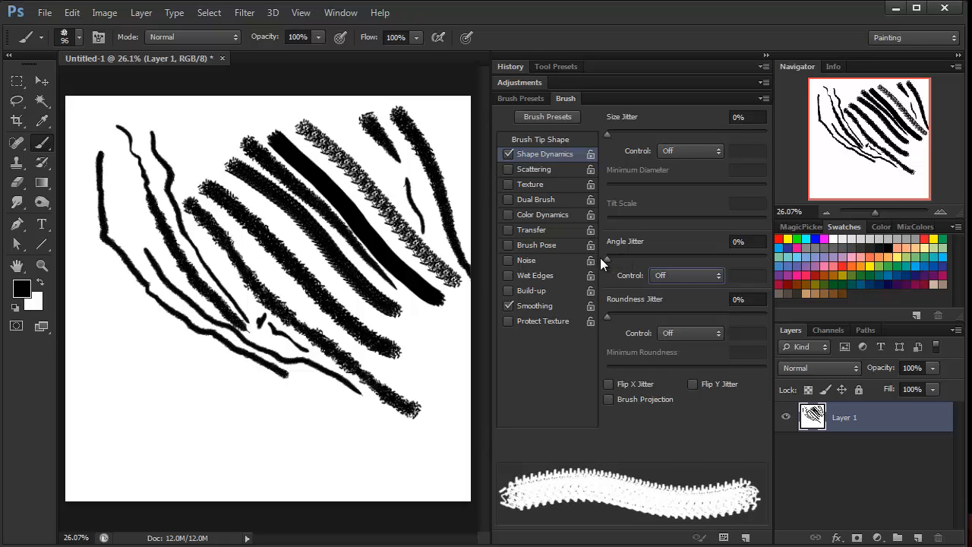
Step: Set the angle control to Rotation and paint a U-shaped stroke at the canvas's lower right, plus a small blob above its left end
left_click(661, 280)
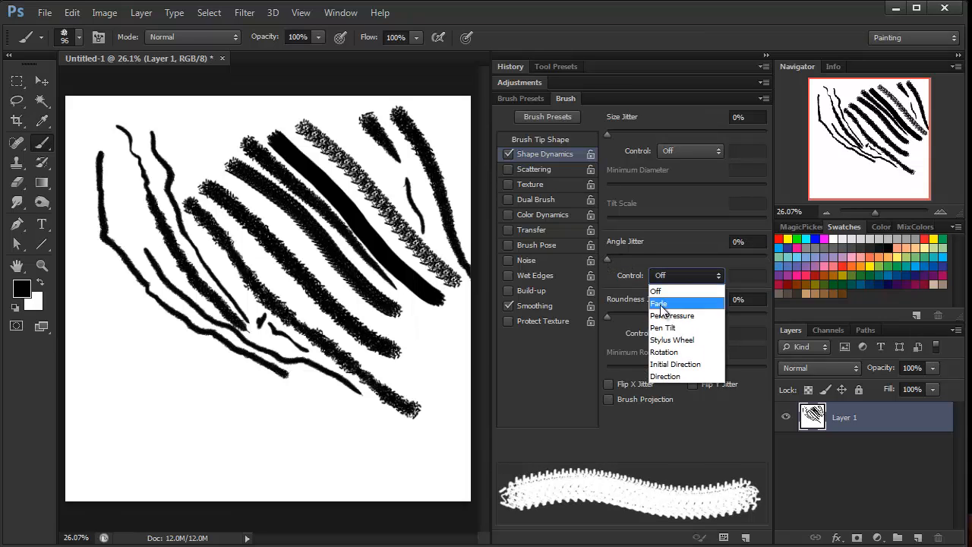
left_click(662, 353)
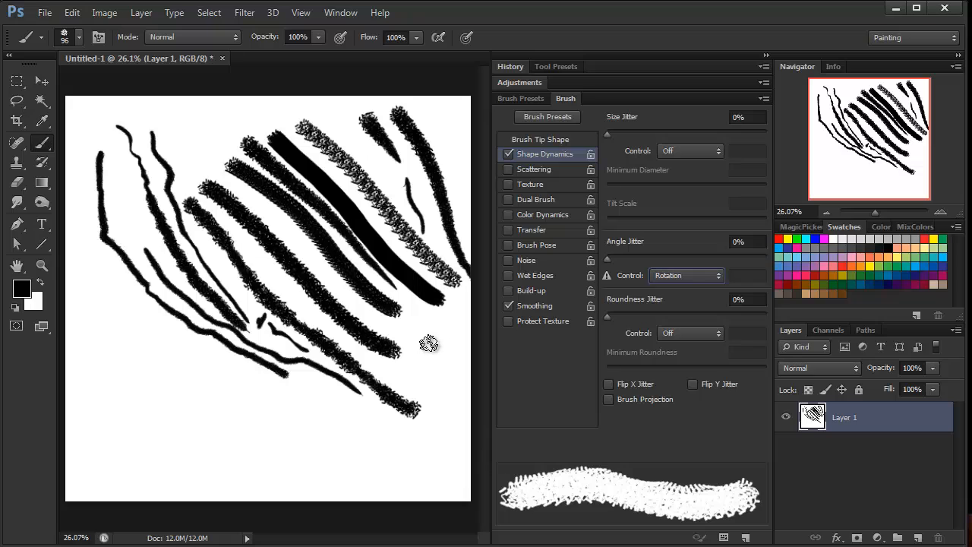
mouse_move(428, 344)
left_mouse_down()
mouse_move(438, 435)
mouse_move(419, 445)
mouse_move(326, 443)
mouse_move(320, 387)
left_mouse_up()
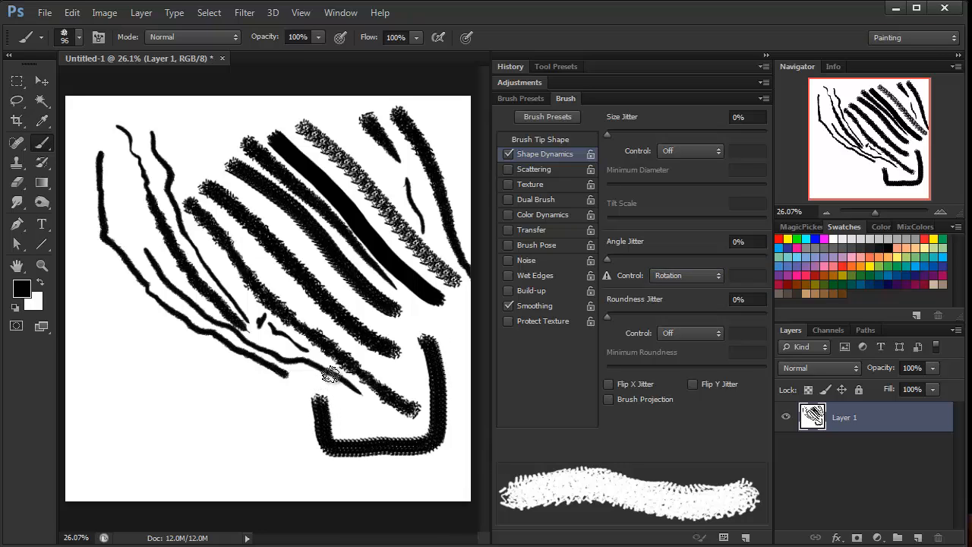
left_click(665, 274)
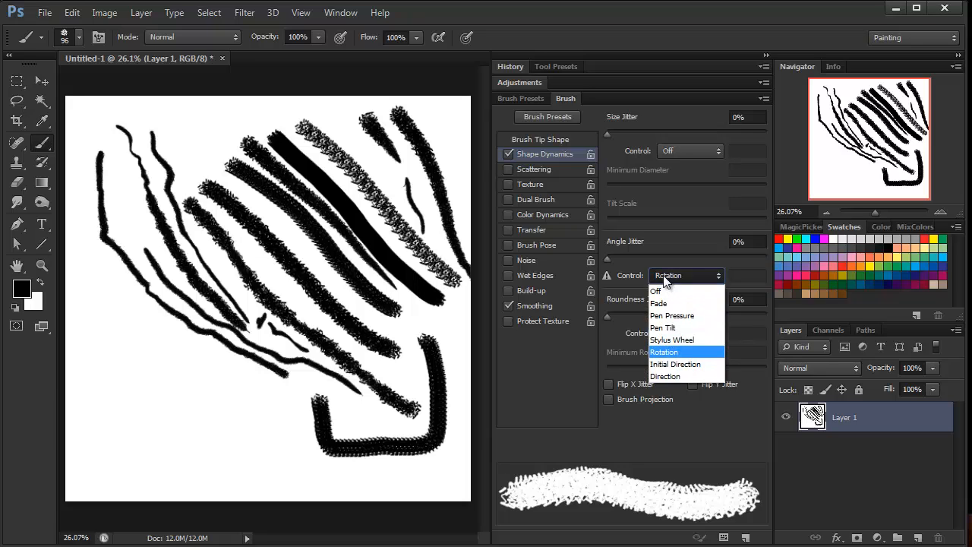
left_click(321, 387)
left_click_drag(318, 386, 294, 378)
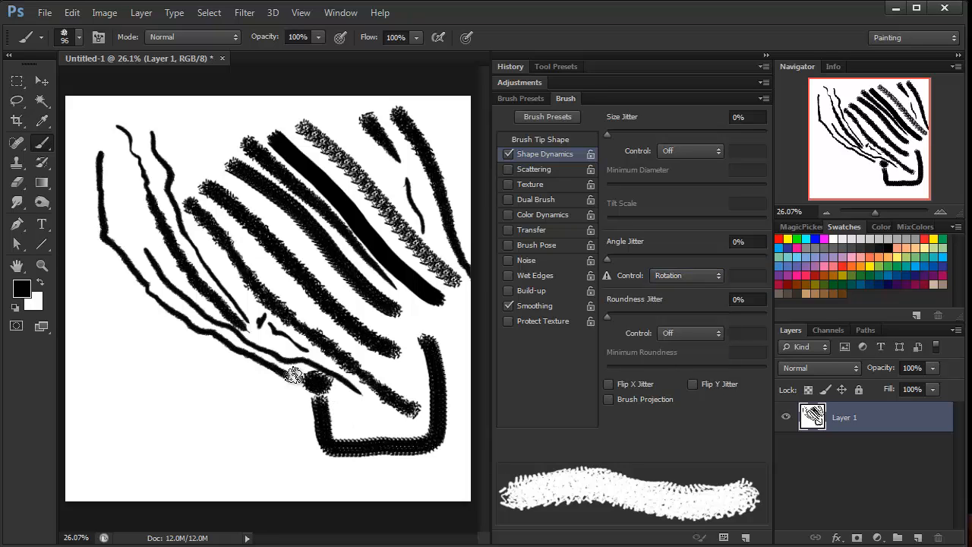
Step: Set the angle control to Initial Direction and paint a right-angled corner stroke at the canvas's lower left
left_click(668, 275)
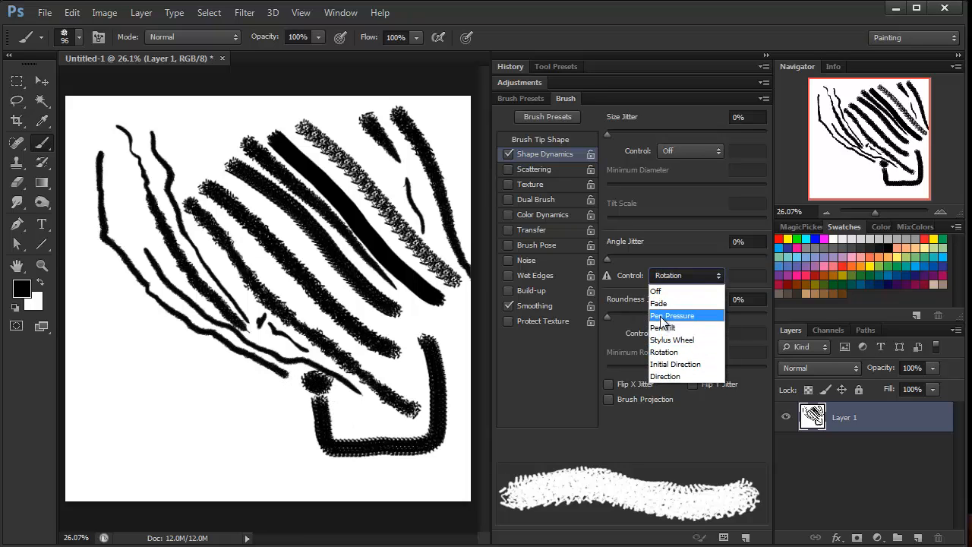
left_click(666, 364)
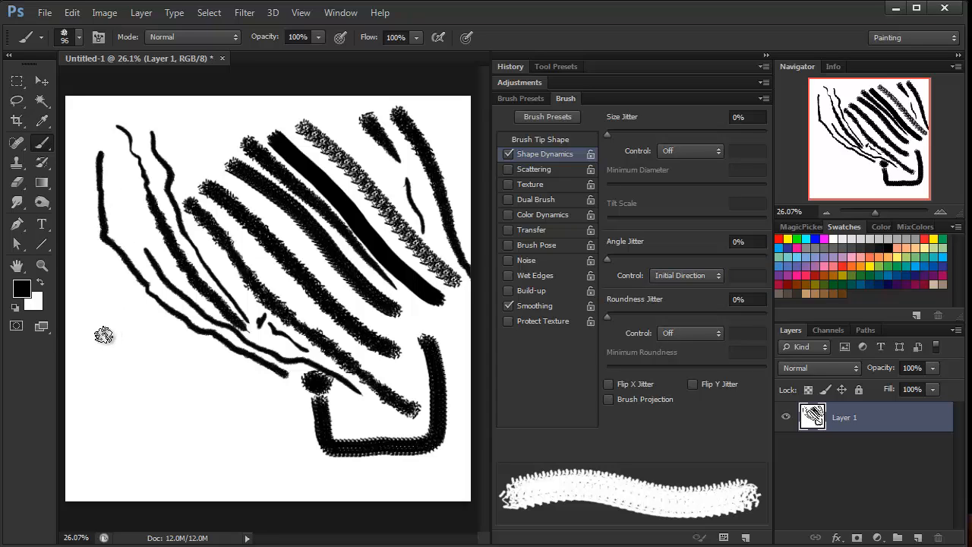
mouse_move(87, 335)
left_mouse_down()
mouse_move(152, 339)
mouse_move(156, 399)
left_mouse_up()
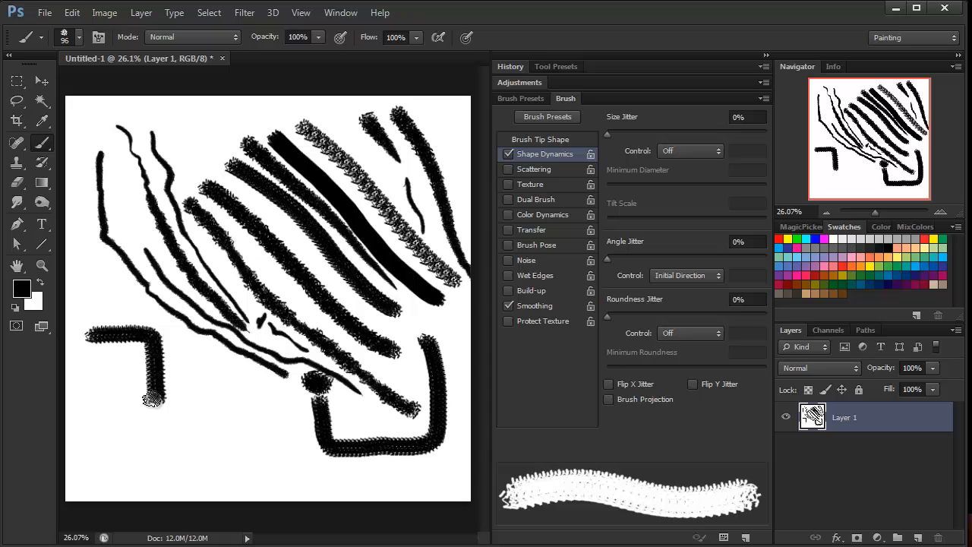
Step: Set the angle control to Direction and paint a curved stroke beside the right-angled one
left_click(679, 275)
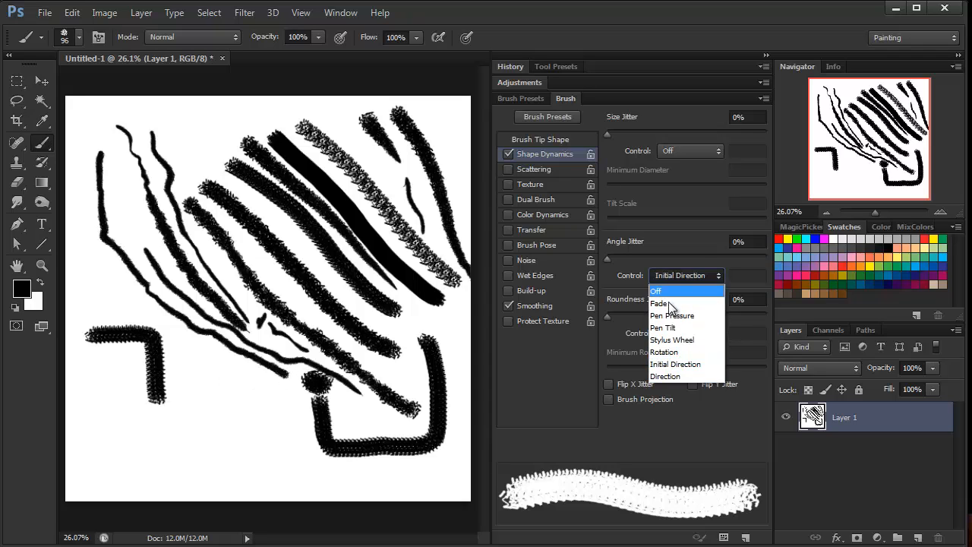
left_click(666, 376)
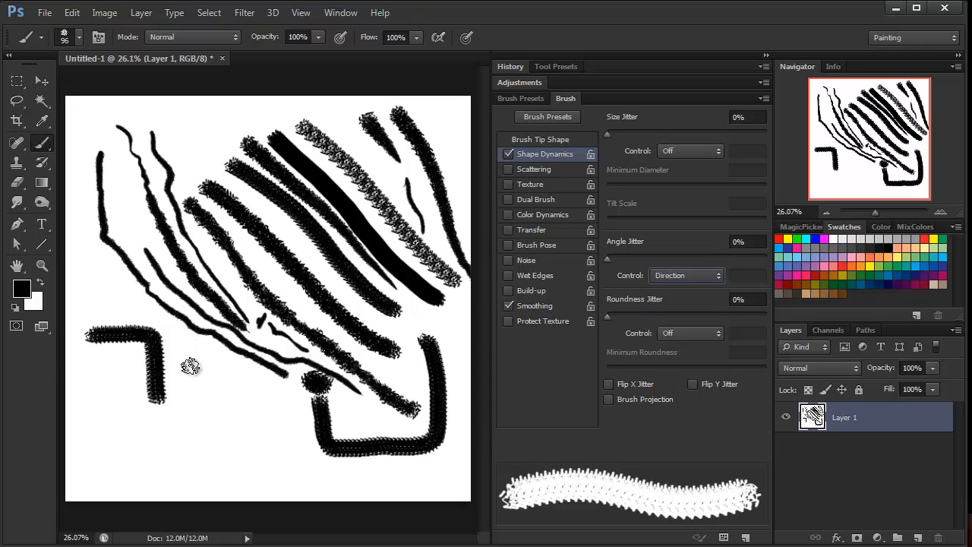
mouse_move(178, 356)
left_mouse_down()
mouse_move(218, 379)
mouse_move(243, 447)
left_mouse_up()
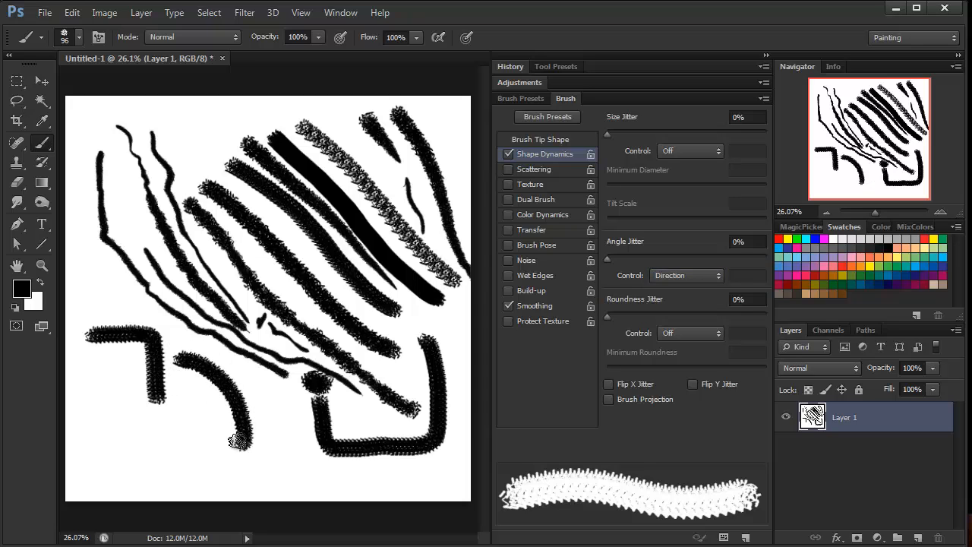
Step: Turn the angle control Off, disable Shape Dynamics and enable Scattering
left_click(679, 275)
left_click(661, 291)
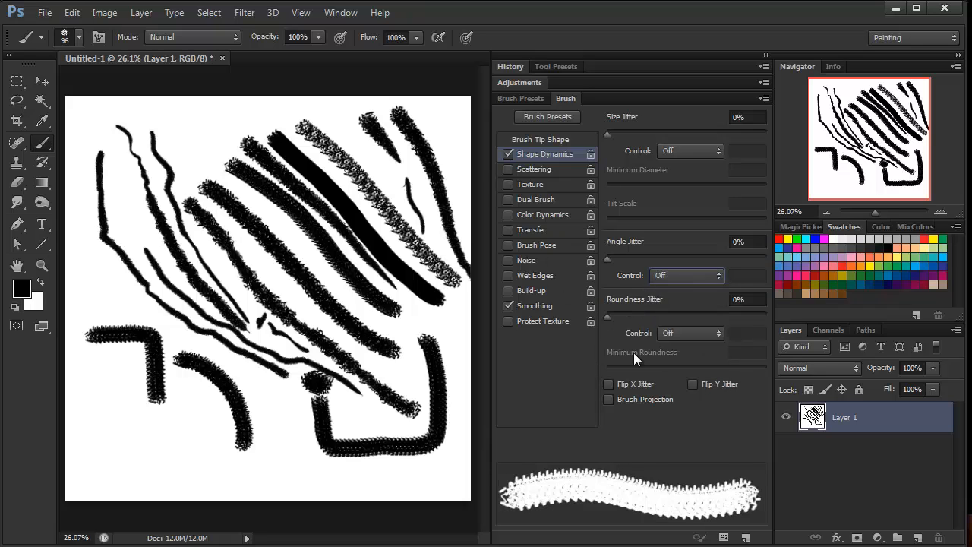
left_click(508, 153)
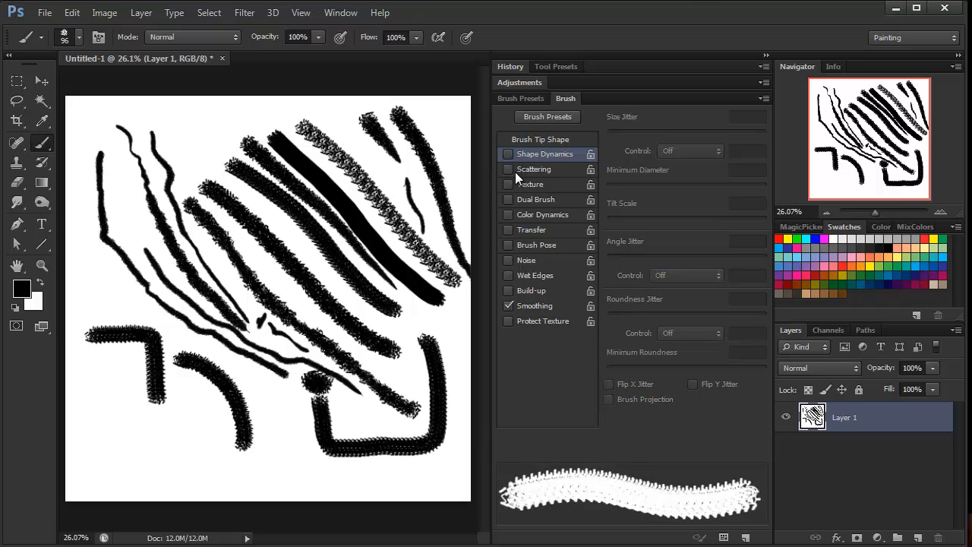
left_click(508, 168)
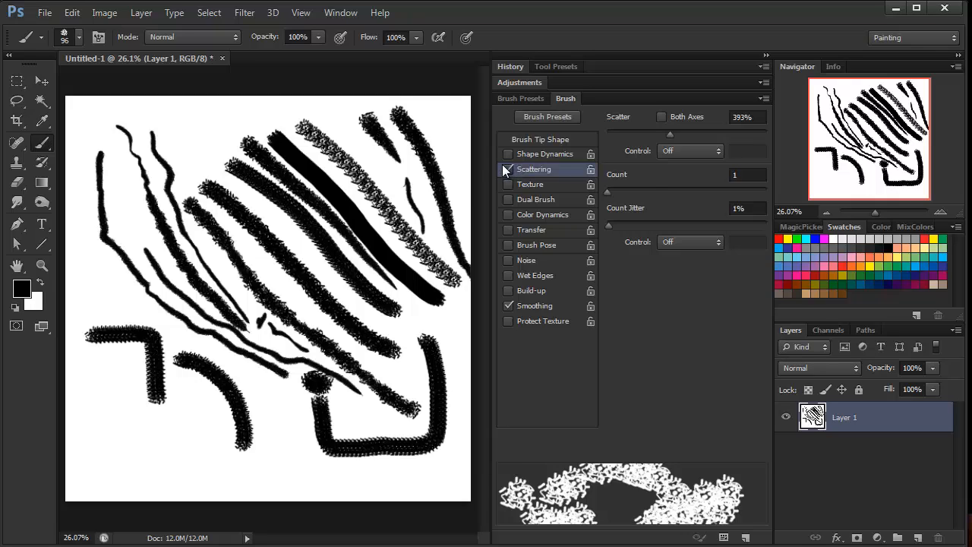
Step: Clear all the strokes from Layer 1 and paint a horizontal stroke across the canvas's upper area with Scattering enabled
key("Delete")
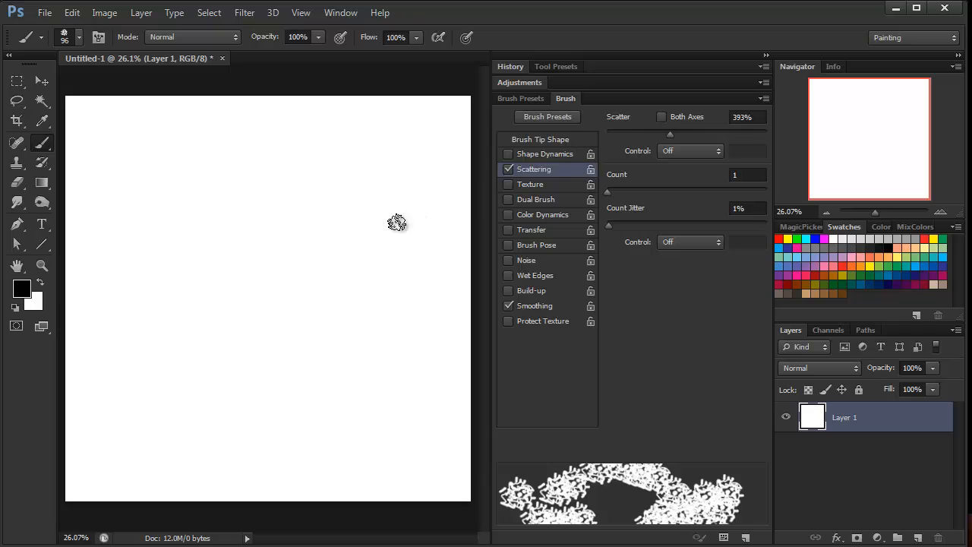
left_click_drag(117, 160, 384, 156)
left_click(509, 168)
left_click(508, 167)
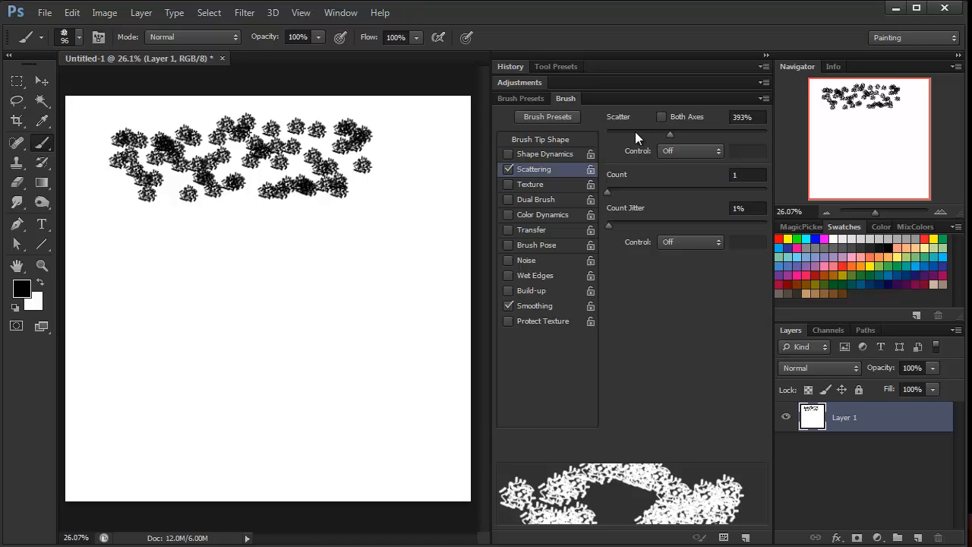
Step: Reduce Scatter to 0% and clear the scattered stroke from the layer
left_click_drag(669, 134, 586, 124)
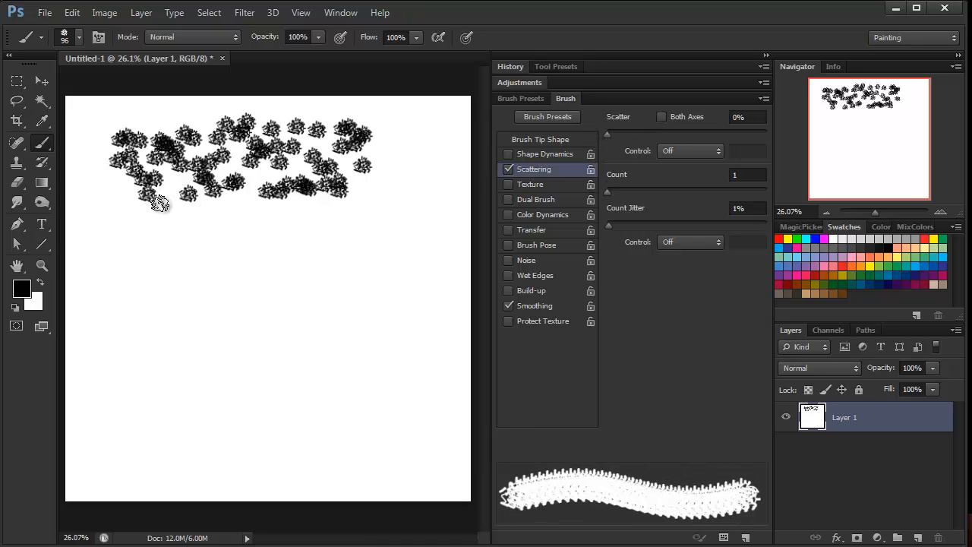
key("Delete")
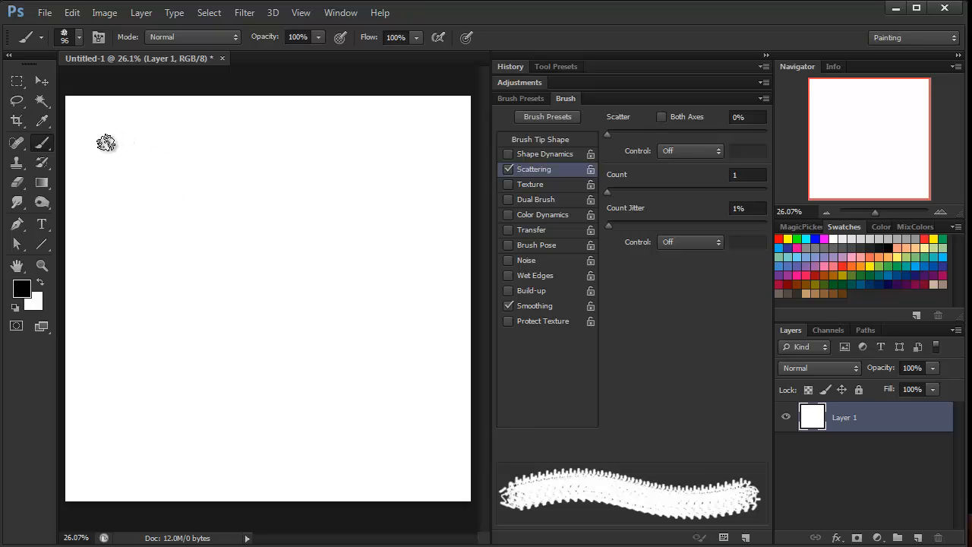
Step: Paint a horizontal stroke near the canvas's upper edge, set Scatter to 748%, and paint a scattered stroke beneath it
left_click_drag(102, 143, 393, 145)
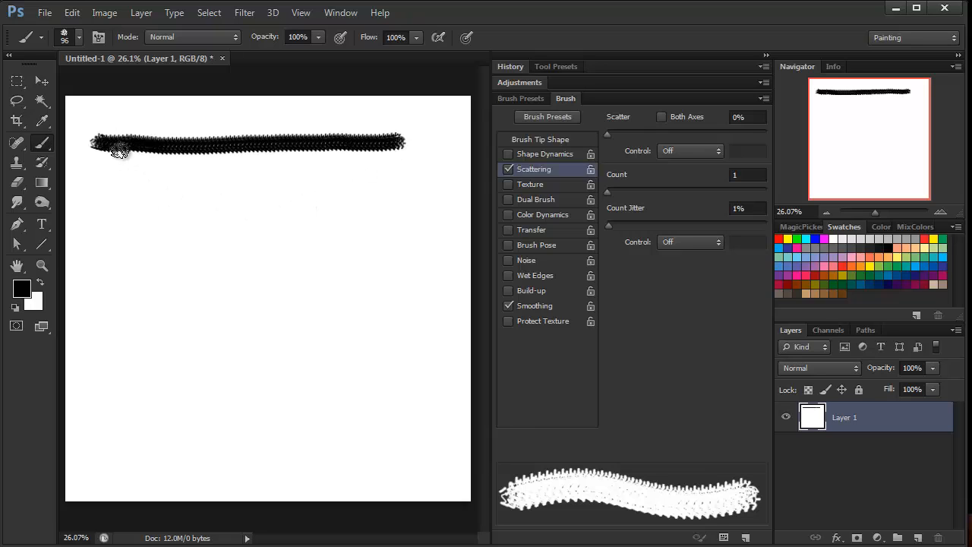
left_click_drag(612, 135, 730, 136)
mouse_move(101, 227)
left_mouse_down()
mouse_move(405, 234)
mouse_move(460, 271)
left_mouse_up()
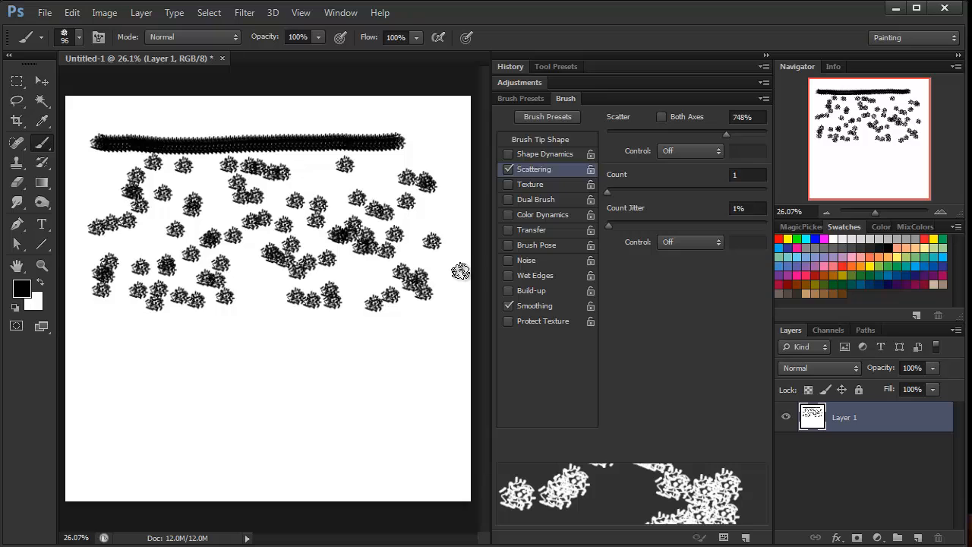
Step: Paint a scattered stroke across the lower canvas with Count 2 and another over the middle with Count 7
left_click(687, 150)
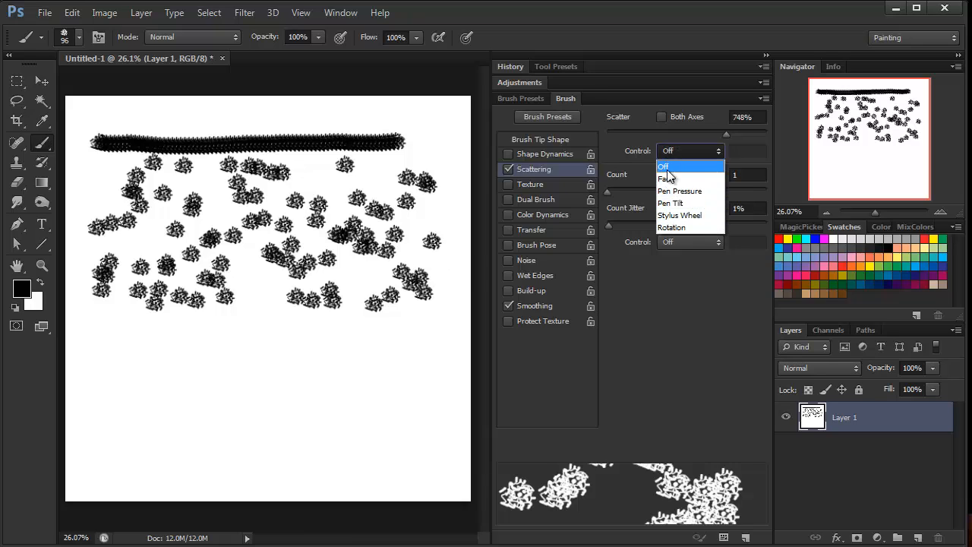
left_click(608, 191)
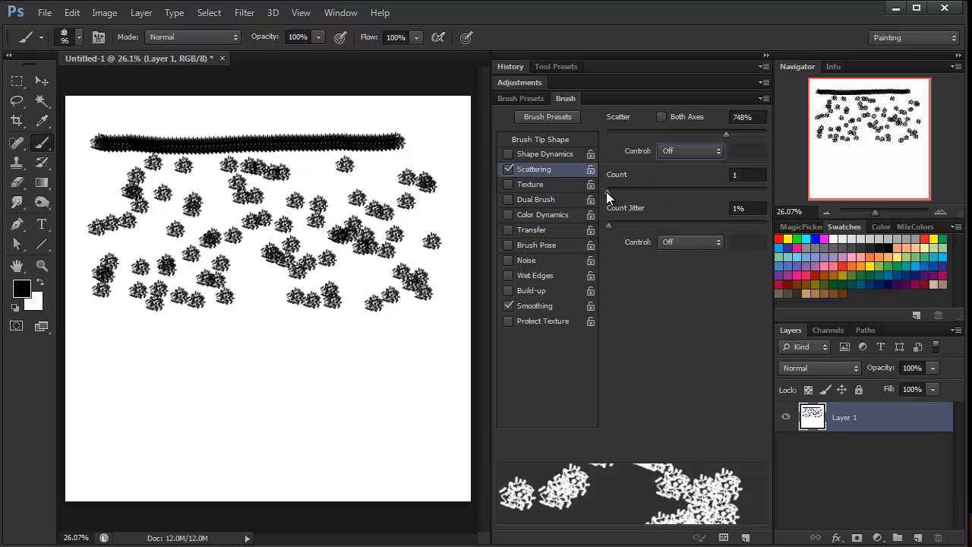
left_click_drag(606, 192, 613, 190)
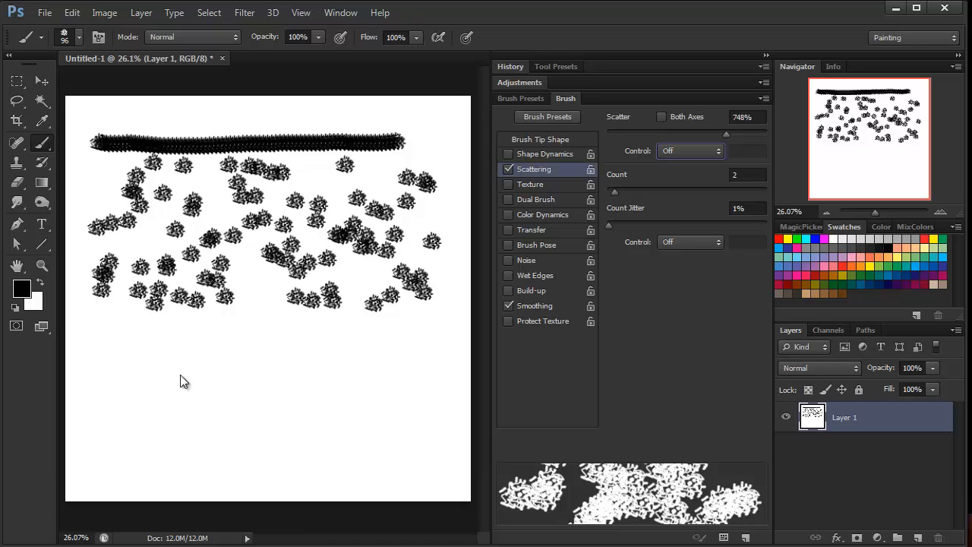
mouse_move(126, 395)
left_mouse_down()
mouse_move(109, 401)
mouse_move(162, 390)
mouse_move(397, 401)
mouse_move(402, 391)
left_mouse_up()
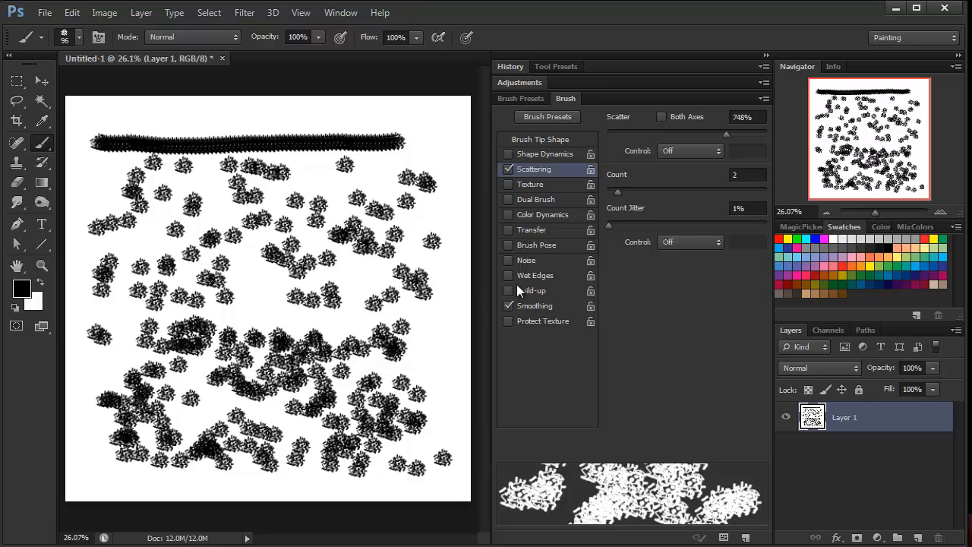
left_click_drag(618, 191, 673, 191)
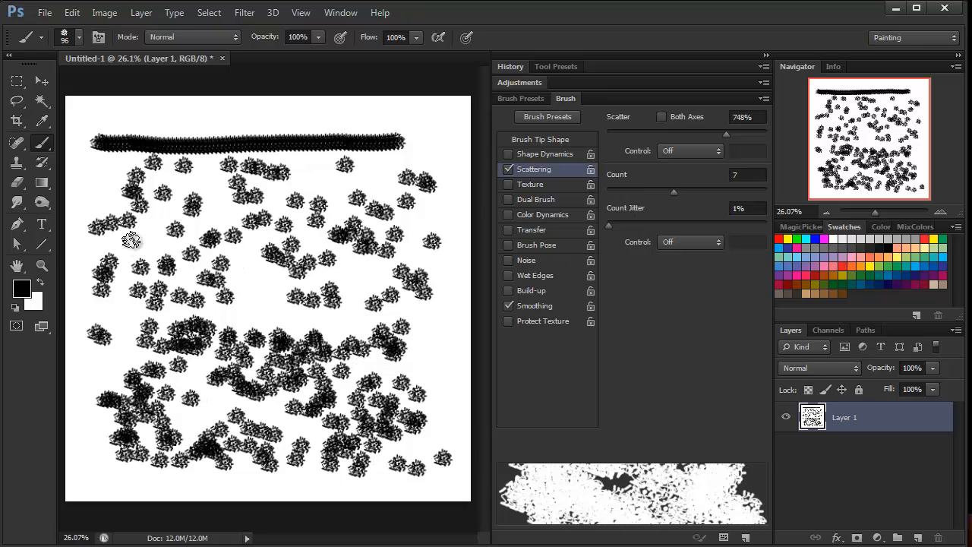
mouse_move(129, 243)
left_mouse_down()
mouse_move(322, 257)
mouse_move(413, 300)
mouse_move(462, 364)
left_mouse_up()
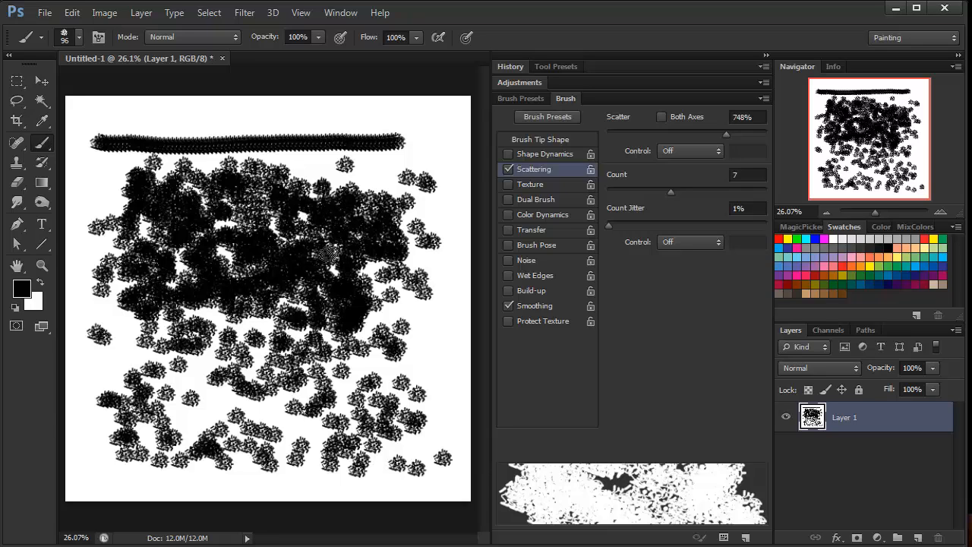
Step: Reset Count to 1 and Count Jitter to 0%, and clear all strokes from Layer 1
mouse_move(658, 190)
left_mouse_down()
mouse_move(589, 192)
mouse_move(623, 222)
mouse_move(642, 220)
left_mouse_up()
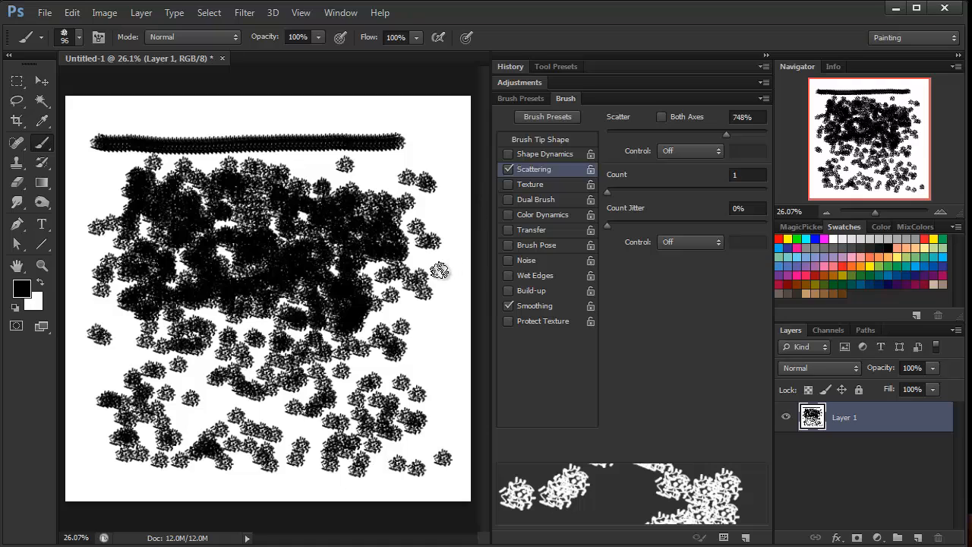
key("ctrl+a")
key("Delete")
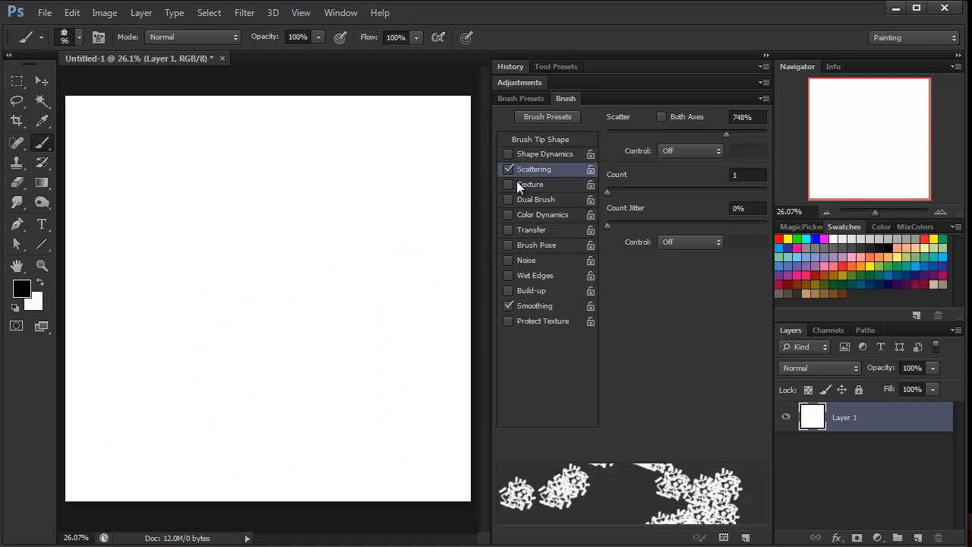
Step: Disable Scattering, enable Texture for the brush and show the texture settings
left_click(507, 169)
left_click(508, 183)
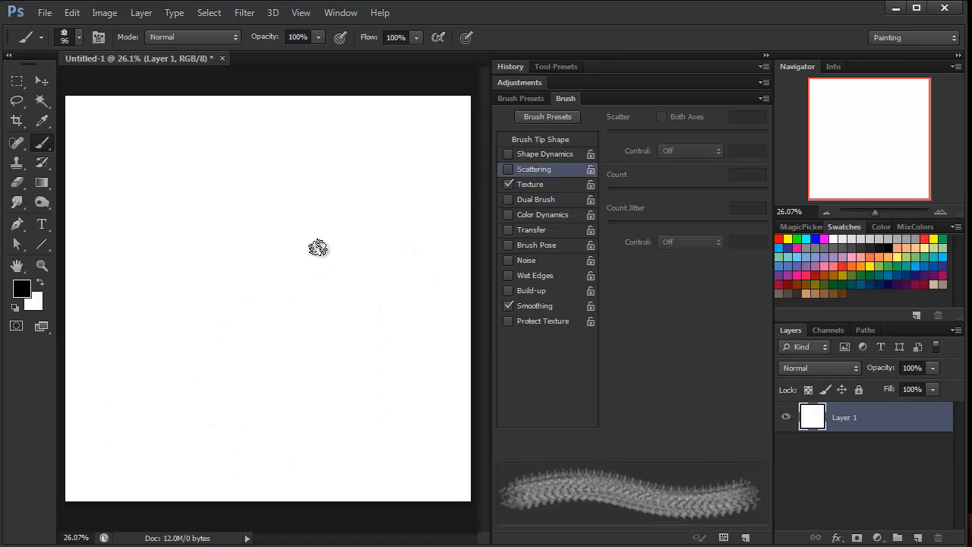
left_click(529, 185)
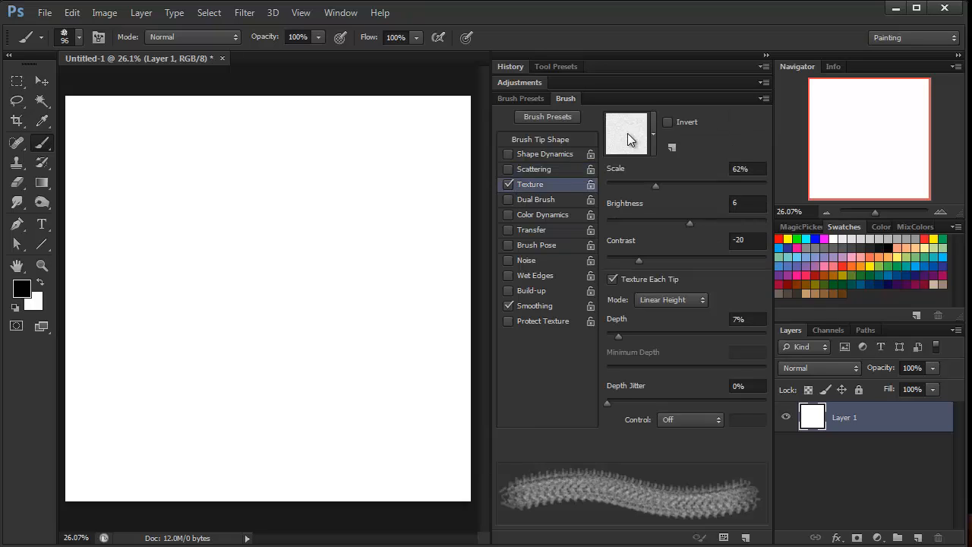
left_click(653, 134)
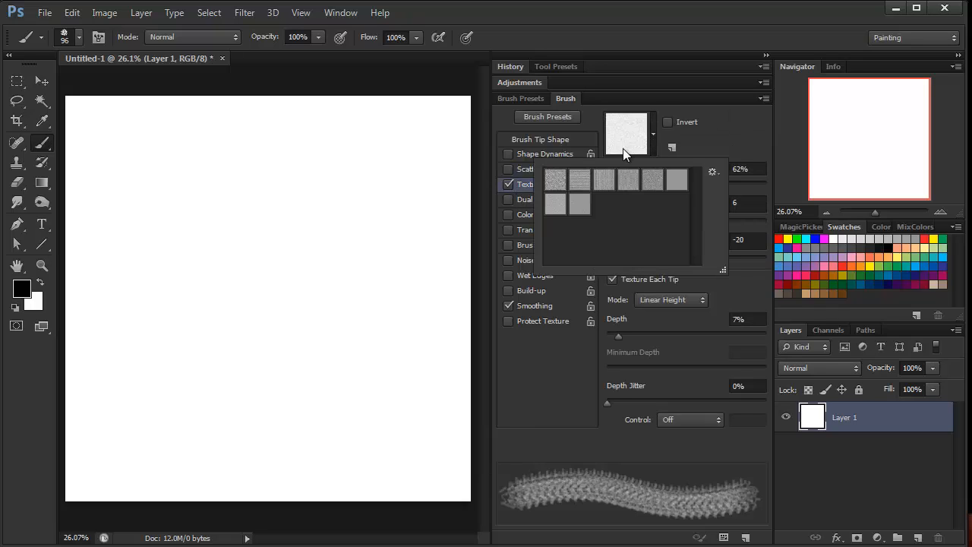
left_click(73, 17)
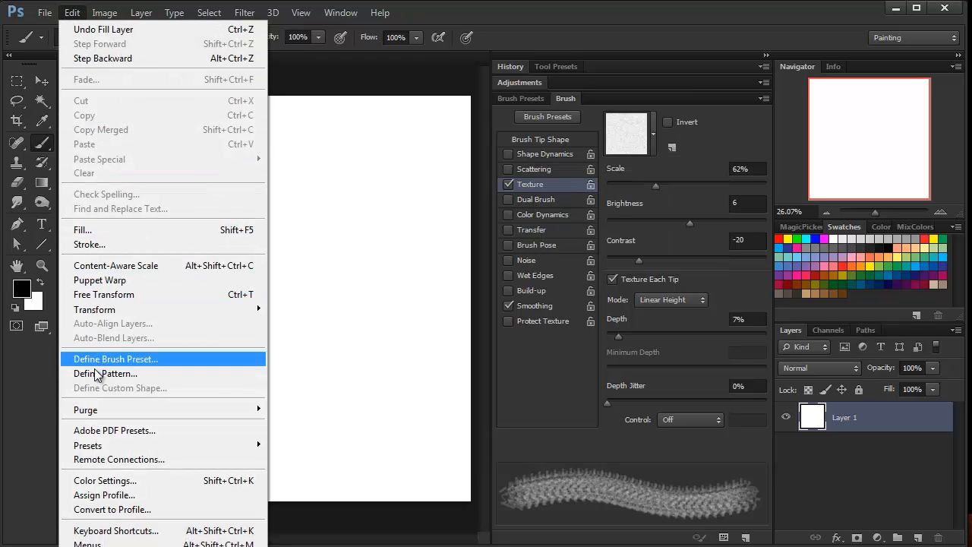
left_click(381, 306)
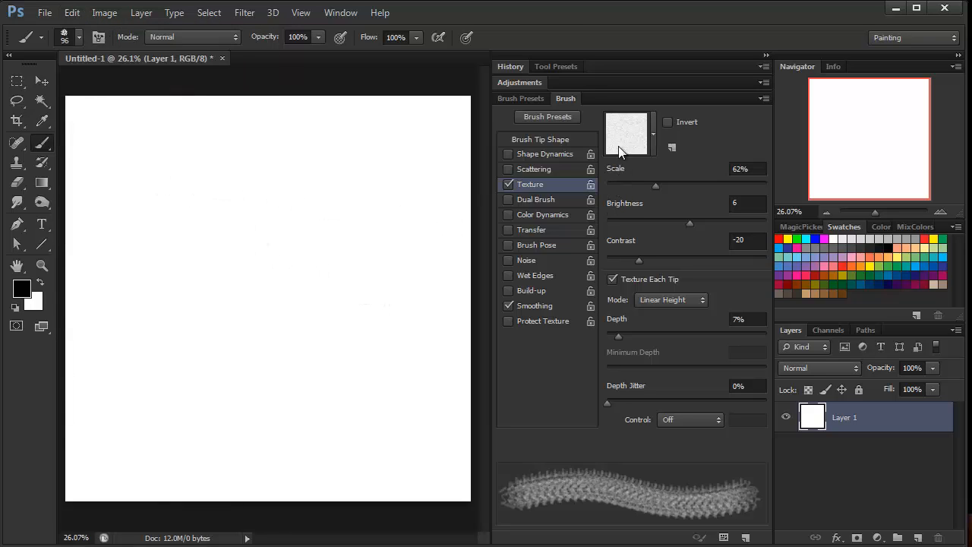
Step: Choose the fifth pattern, a coarse grain, as the brush texture and paint a wavy diagonal stroke in the canvas's upper area
left_click(652, 131)
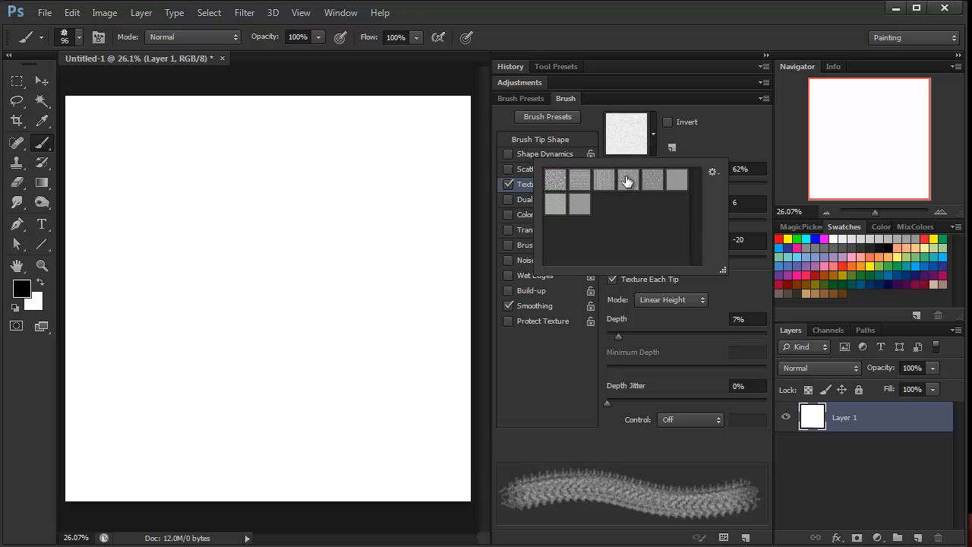
left_click(652, 181)
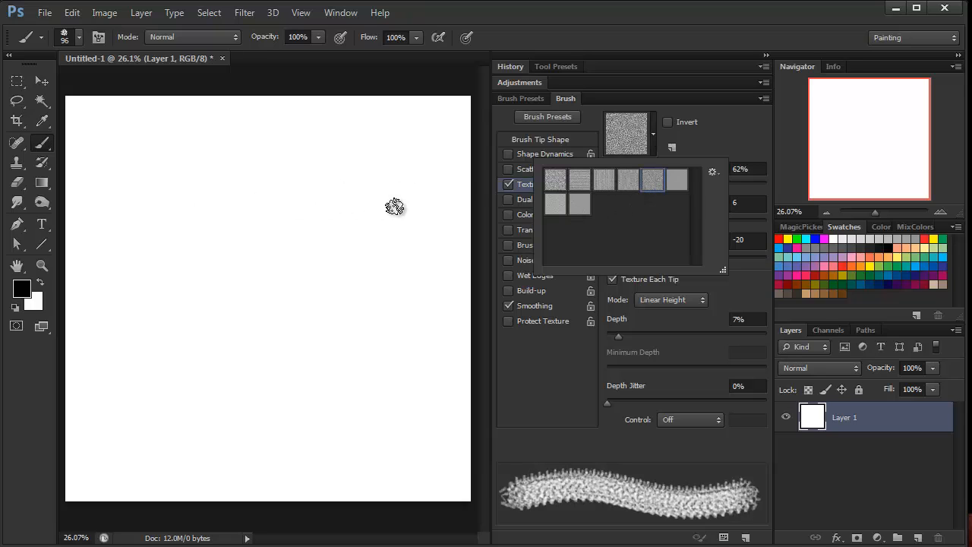
left_click_drag(191, 168, 218, 167)
left_click_drag(271, 196, 363, 231)
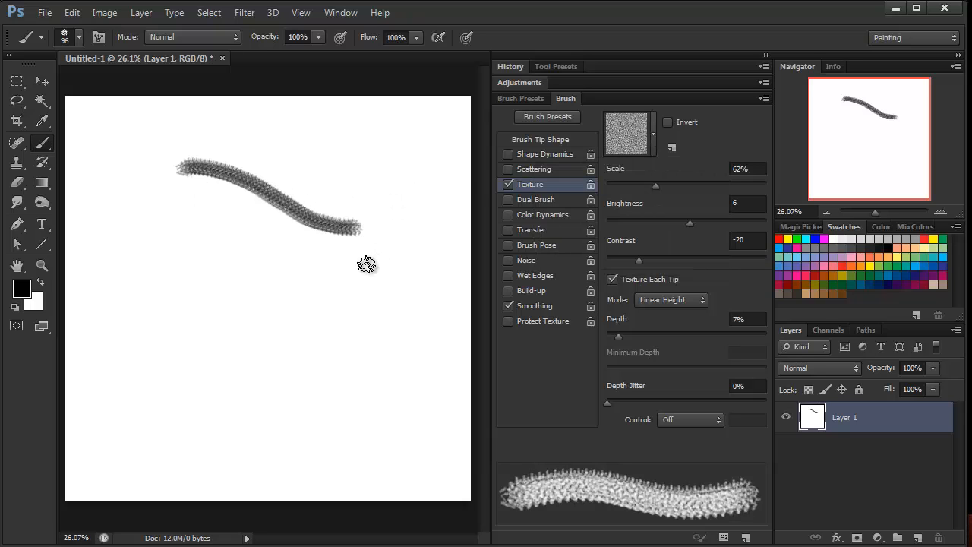
Step: Paint a stroke below the first with texture Scale 182%, and another beneath it with Brightness 79
mouse_move(658, 186)
left_mouse_down()
mouse_move(711, 190)
mouse_move(684, 187)
mouse_move(718, 185)
left_mouse_up()
left_click_drag(127, 206, 356, 259)
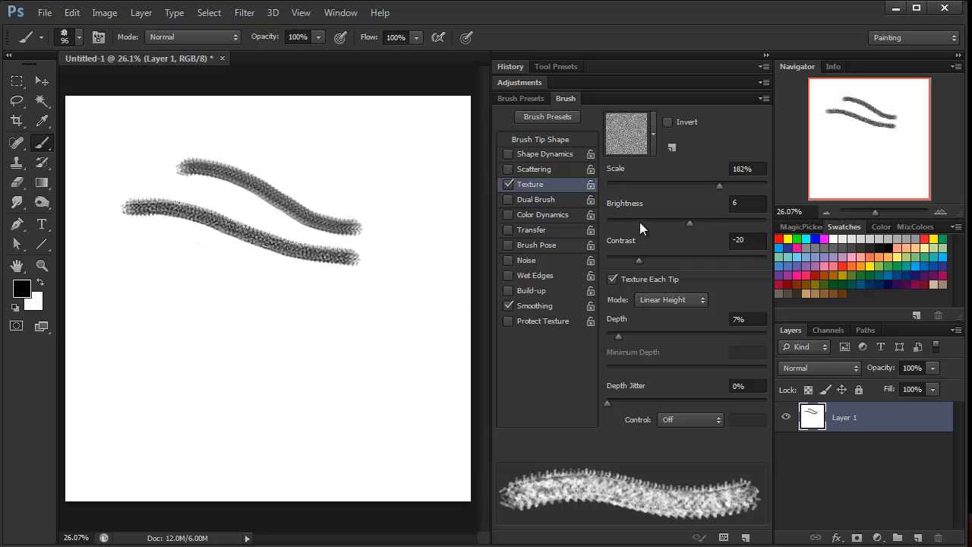
left_click_drag(689, 222, 728, 220)
left_click_drag(130, 240, 358, 273)
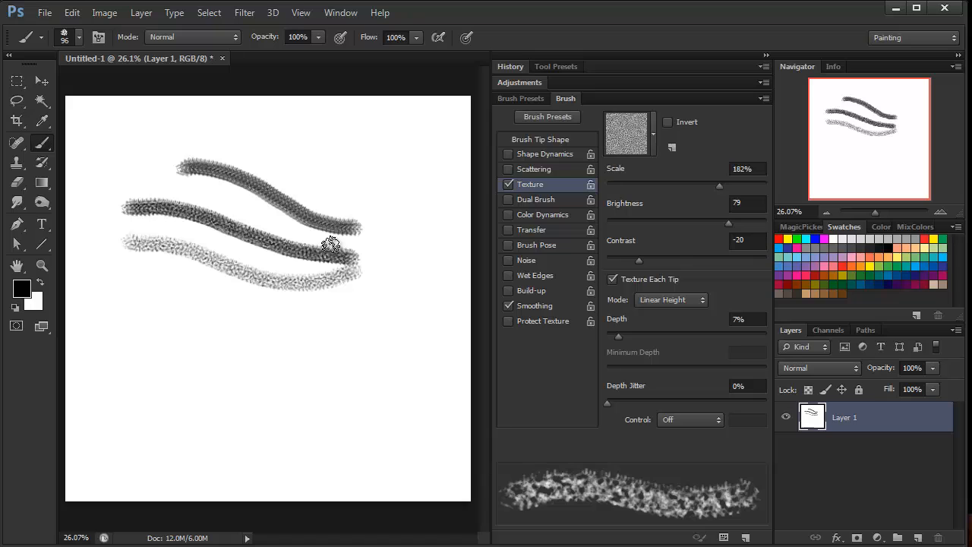
Step: Set the texture Contrast to 46 and paint a fourth stroke below the others, keeping Depth at 7%
mouse_move(638, 260)
left_mouse_down()
mouse_move(722, 263)
mouse_move(709, 260)
left_mouse_up()
mouse_move(146, 278)
left_mouse_down()
mouse_move(260, 302)
mouse_move(351, 296)
left_mouse_up()
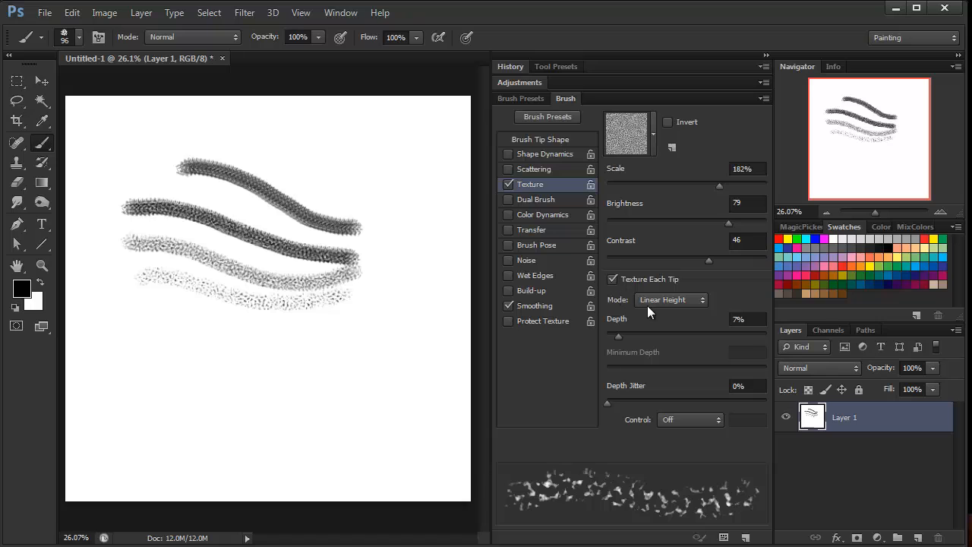
mouse_move(618, 331)
left_mouse_down()
mouse_move(644, 329)
mouse_move(619, 338)
left_mouse_up()
Step: Disable Texture, enable Dual Brush and show its settings
left_click(508, 183)
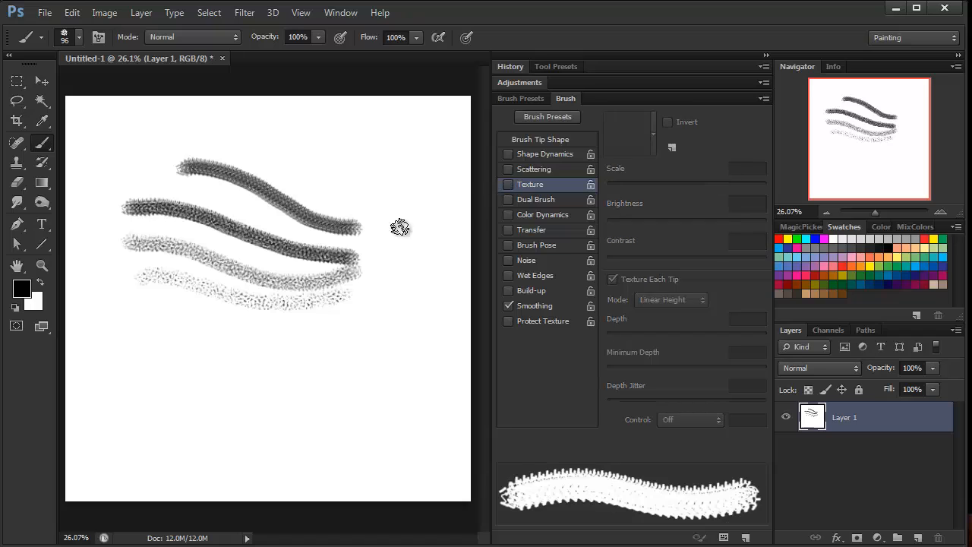
left_click(507, 199)
left_click(528, 196)
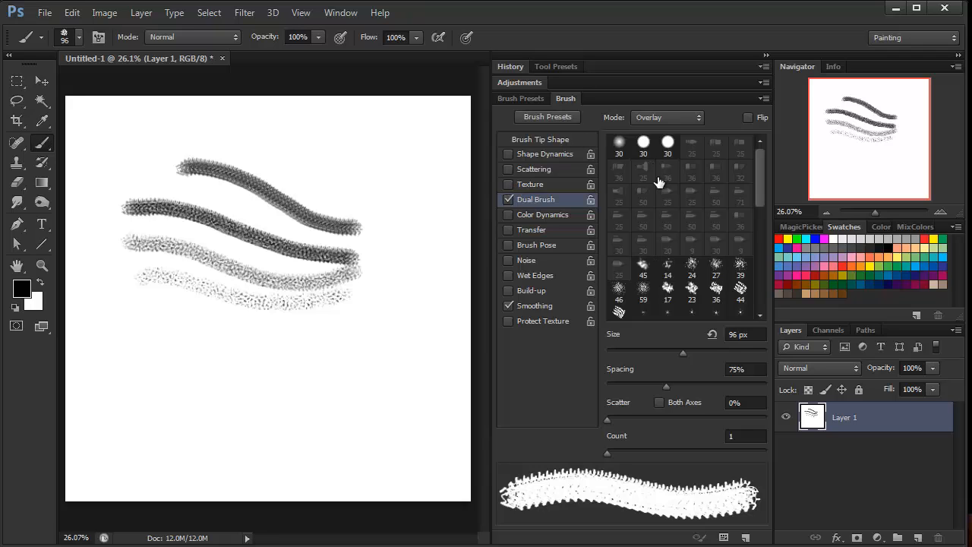
Step: Try the 23, 59, 24 and 39 px textured tips as the second brush
left_click(691, 290)
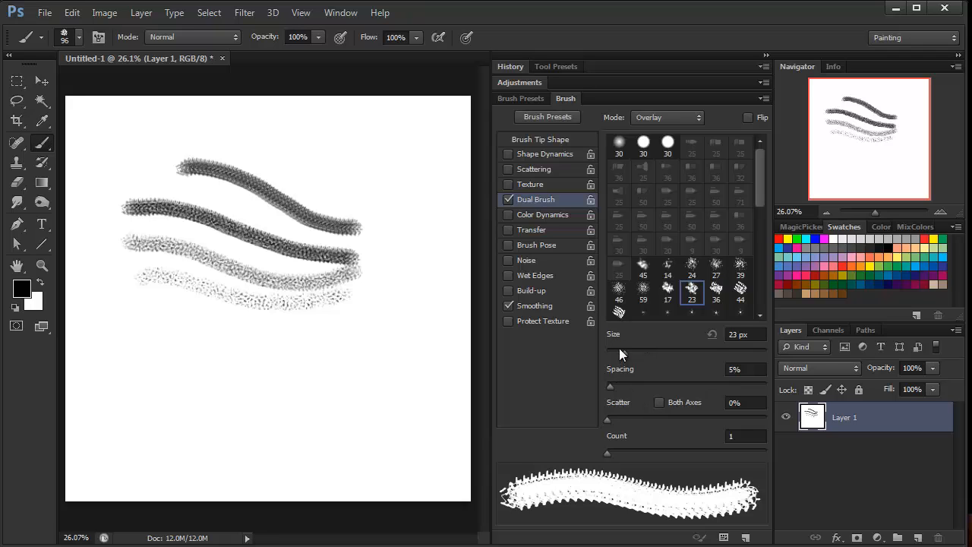
left_click(640, 290)
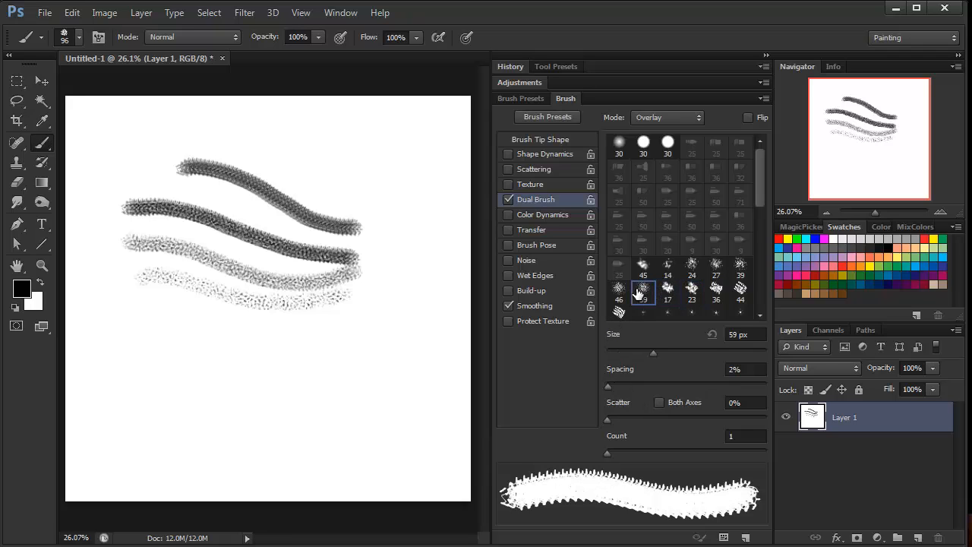
left_click(693, 267)
left_click(740, 268)
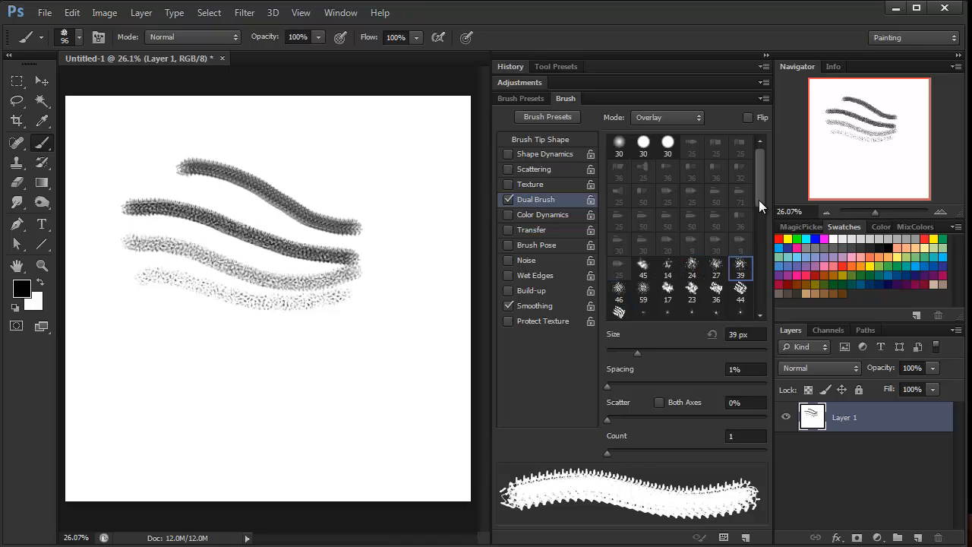
Step: Select the 100 px speckled tip as the dual brush and set Size 26 px, Spacing 95% and Scatter 214%
left_click_drag(758, 200, 765, 235)
left_click(741, 251)
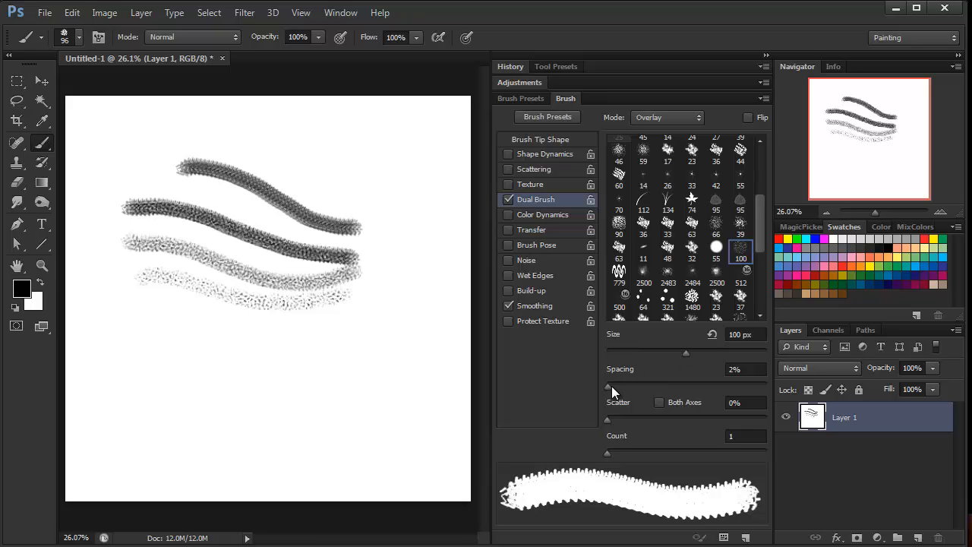
mouse_move(677, 354)
left_mouse_down()
mouse_move(604, 366)
mouse_move(627, 359)
left_mouse_up()
left_click_drag(609, 386, 657, 382)
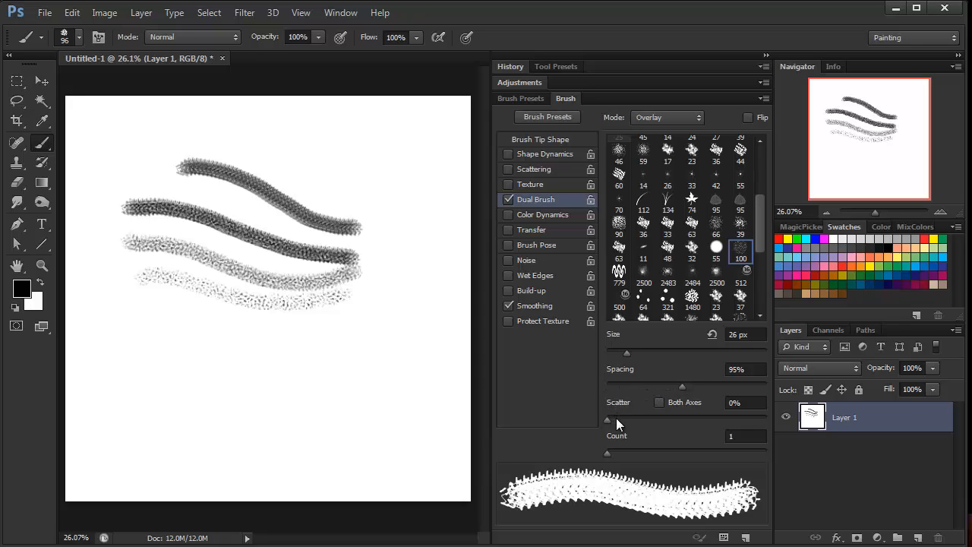
left_click_drag(635, 416, 641, 416)
Step: Paint a diagonal stroke above the textured ones with the 321 px dual tip and another below it with the 64 px tip
left_click(666, 301)
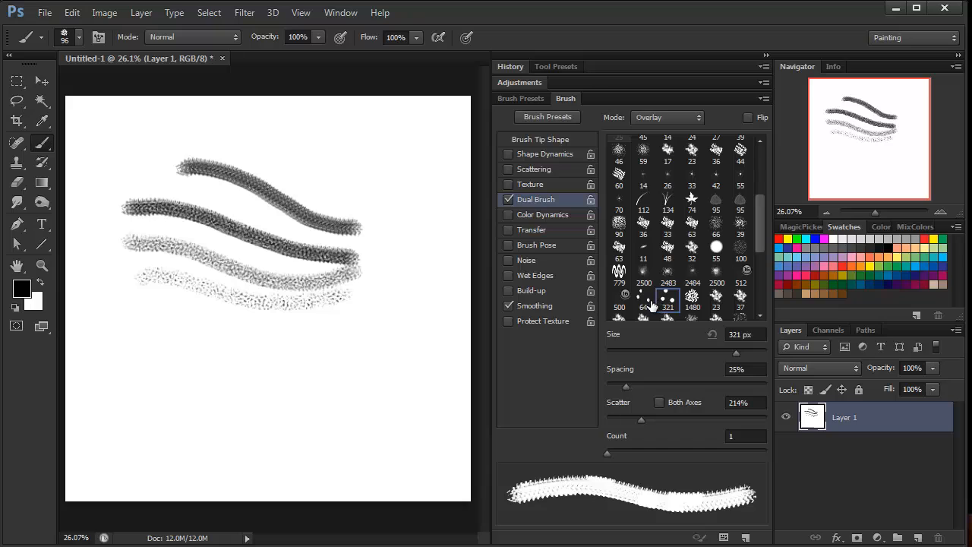
left_click(406, 186)
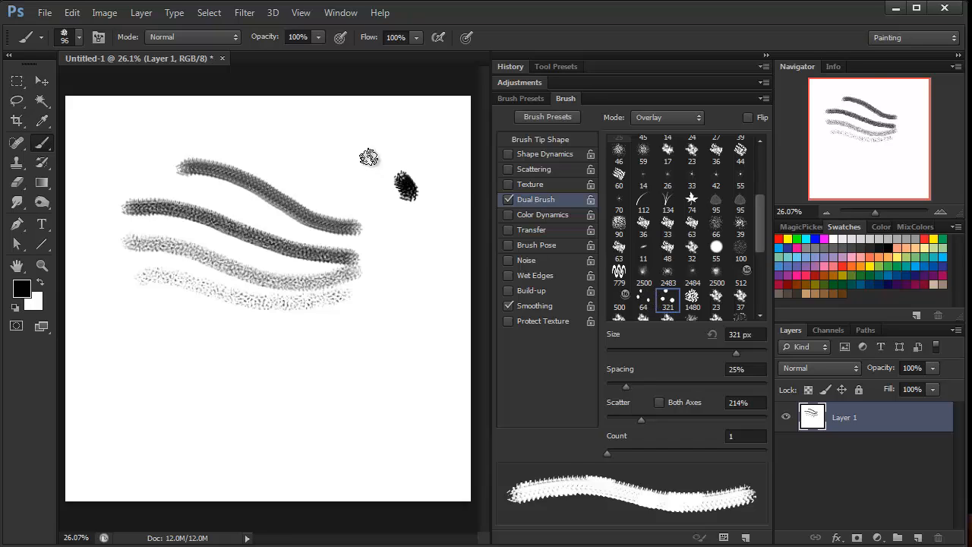
left_click_drag(406, 188, 262, 119)
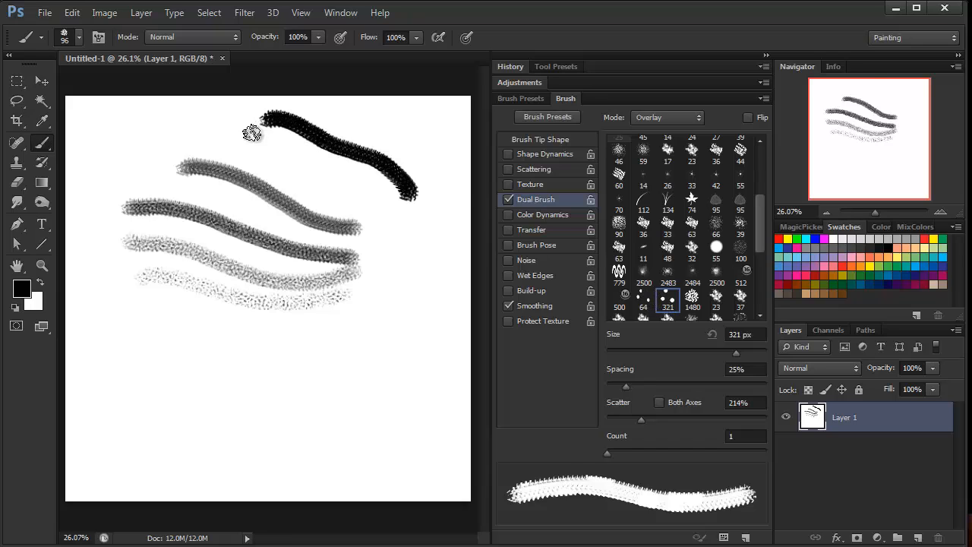
left_click(638, 300)
mouse_move(437, 251)
left_mouse_down()
mouse_move(357, 194)
mouse_move(228, 137)
left_mouse_up()
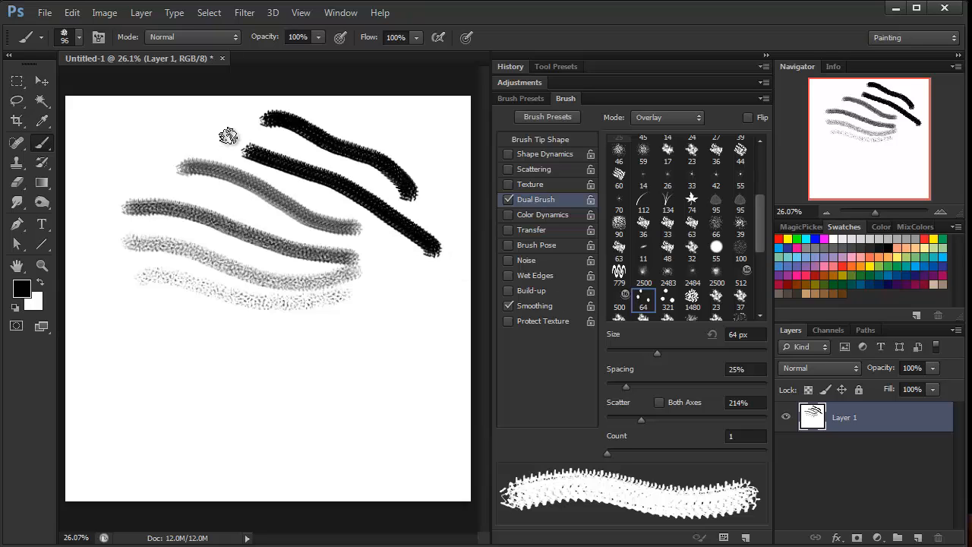
Step: Paint a short diagonal stroke with the 500 px dual tip and another below it with the 779 px zigzag tip
left_click(621, 299)
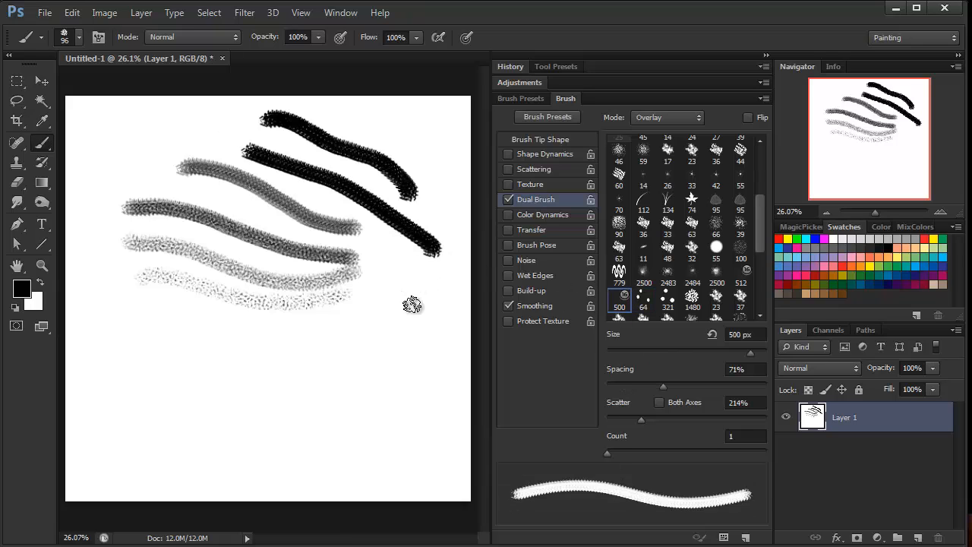
left_click_drag(422, 306, 343, 222)
left_click(617, 268)
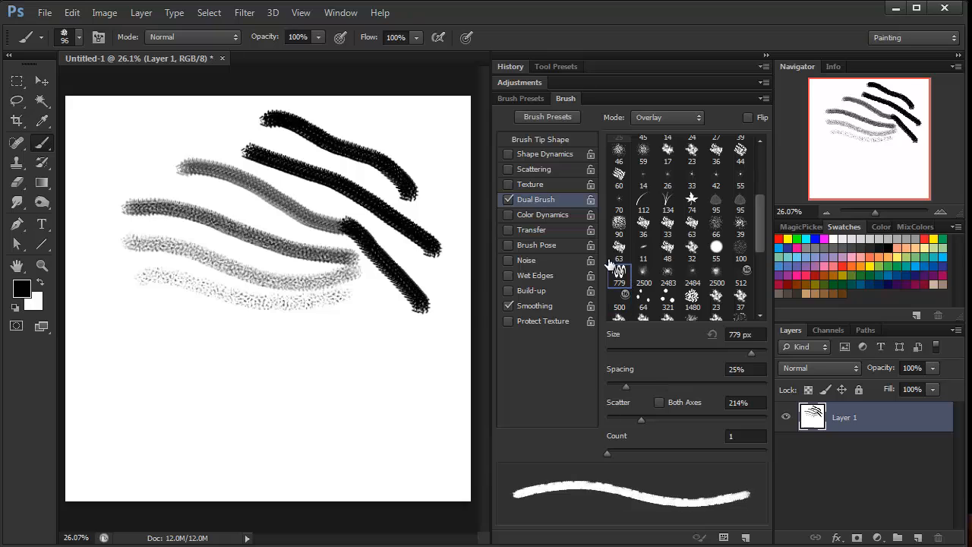
mouse_move(438, 345)
left_mouse_down()
mouse_move(375, 322)
mouse_move(317, 270)
mouse_move(292, 286)
left_mouse_up()
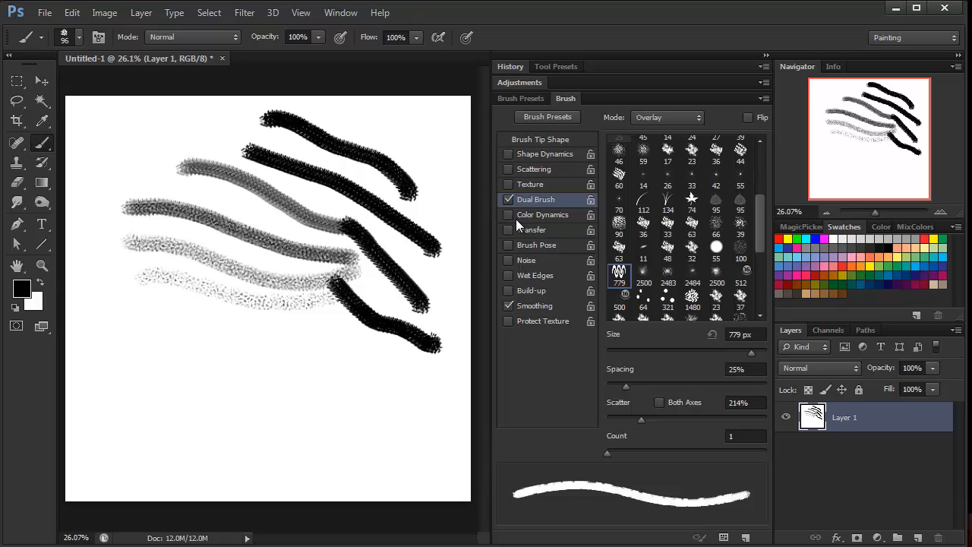
Step: Set the dual brush Size to 41 px and paint a diagonal stroke across the short strokes near the canvas's right edge
left_click(639, 353)
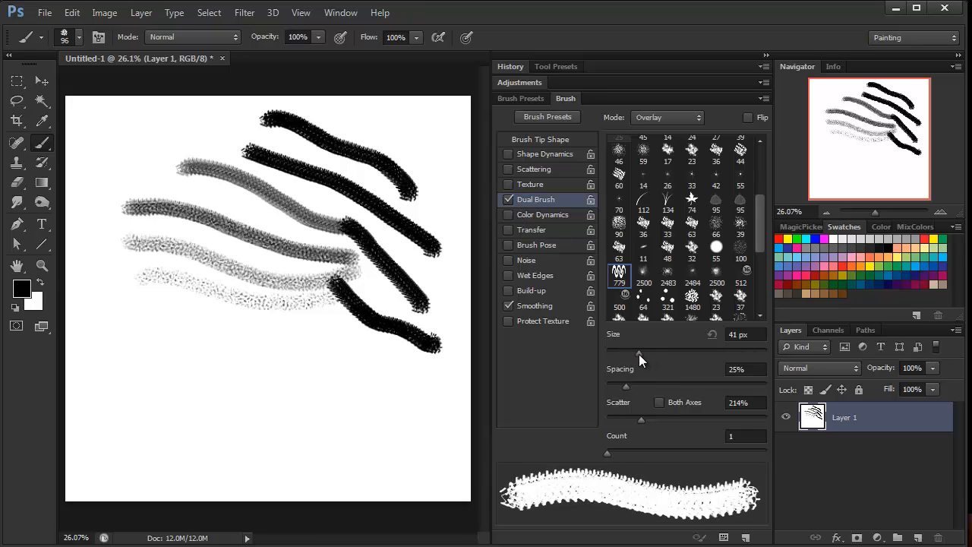
left_click_drag(450, 287, 331, 201)
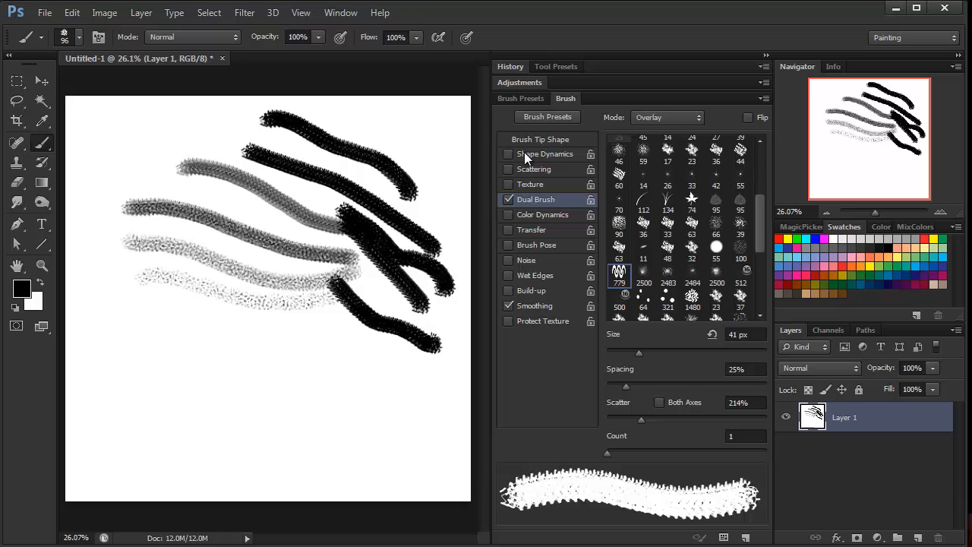
Step: Turn off Dual Brush and Texture for the brush and enable Color Dynamics
left_click(520, 183)
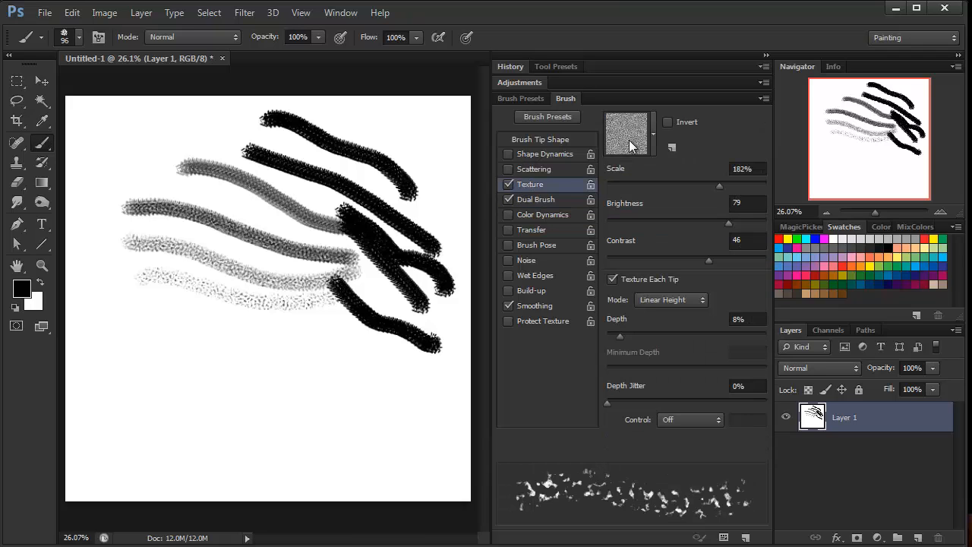
left_click(507, 198)
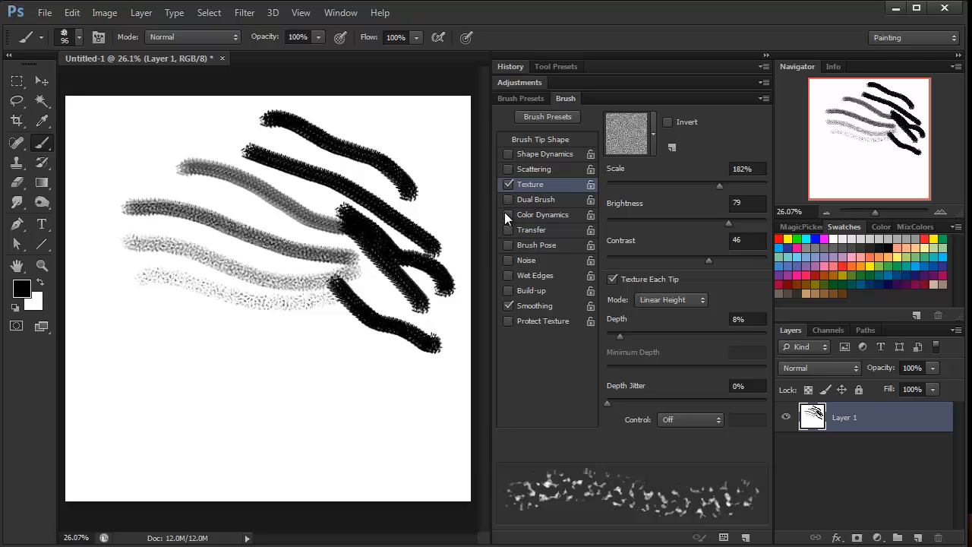
left_click(508, 185)
left_click(529, 215)
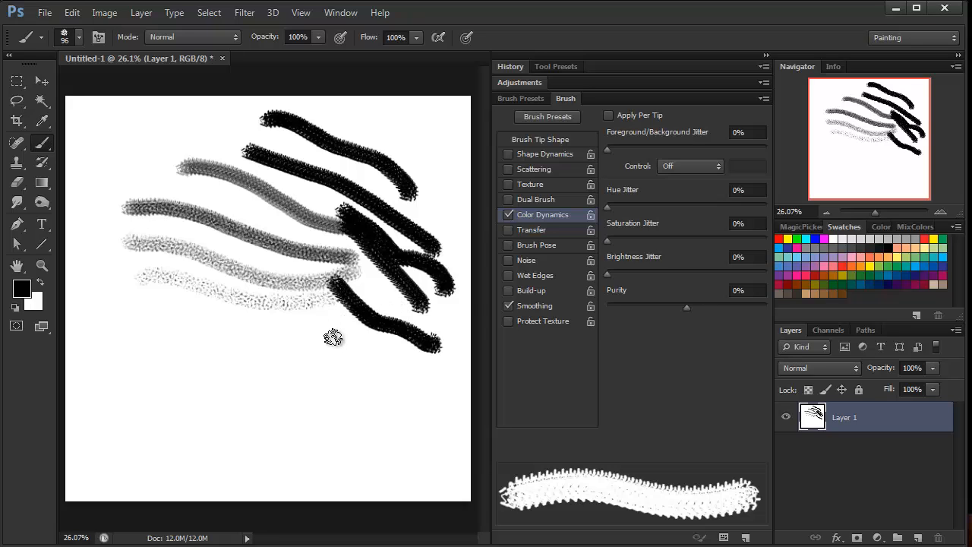
Step: Paint a short black stroke below the faded ones, raise Foreground/Background Jitter, and paint overlapping horizontal strokes beneath it
left_click_drag(156, 311, 311, 341)
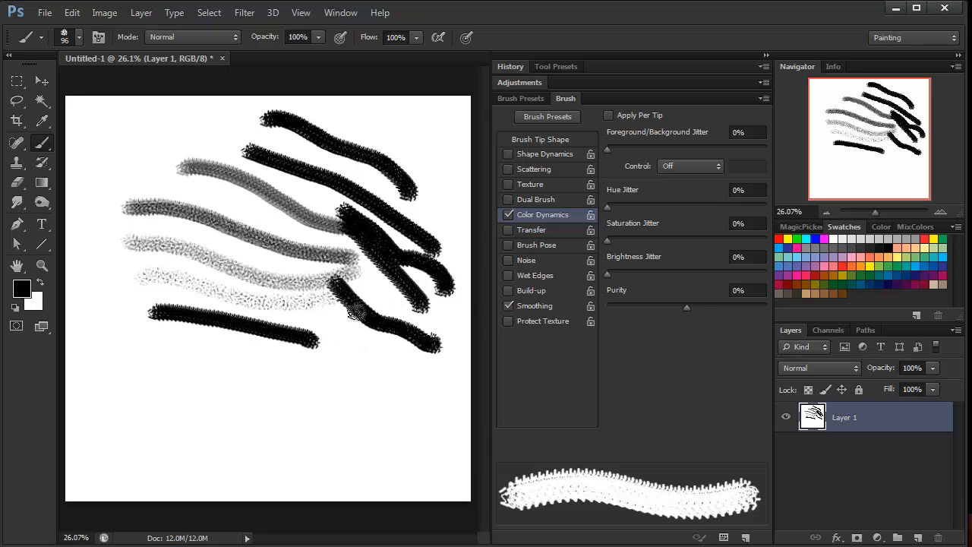
left_click_drag(606, 148, 669, 149)
mouse_move(152, 336)
left_mouse_down()
mouse_move(274, 354)
mouse_move(314, 372)
mouse_move(120, 360)
left_mouse_up()
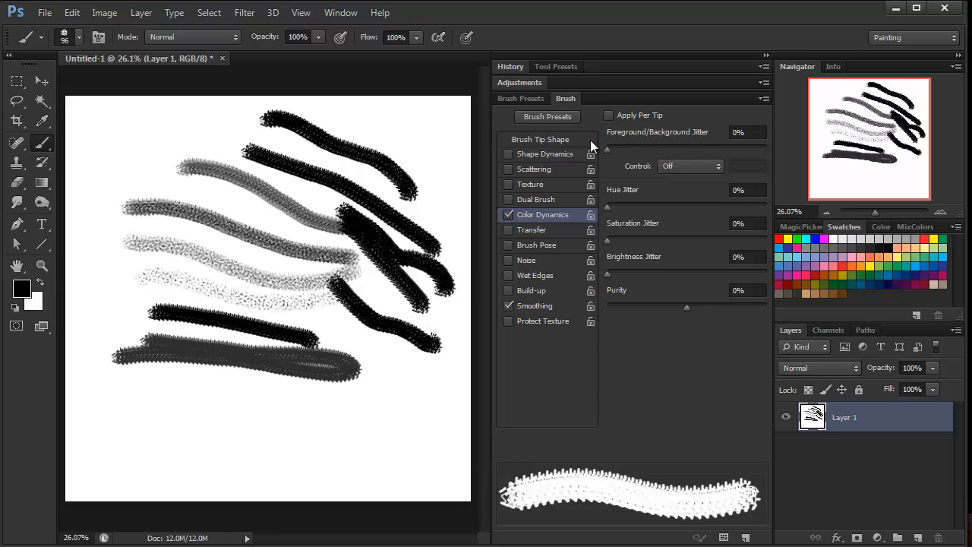
Step: Set the Foreground/Background Jitter control to Pen Pressure and paint test strokes and dabs at varying pressure across the canvas
left_click(669, 167)
left_click(662, 199)
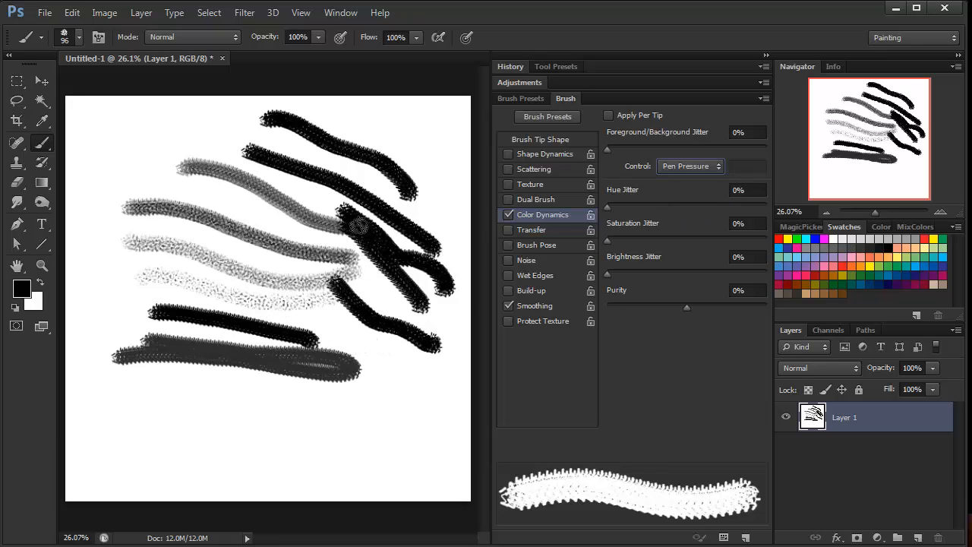
mouse_move(357, 224)
left_mouse_down()
mouse_move(350, 212)
mouse_move(372, 242)
mouse_move(367, 260)
mouse_move(375, 249)
mouse_move(384, 268)
left_mouse_up()
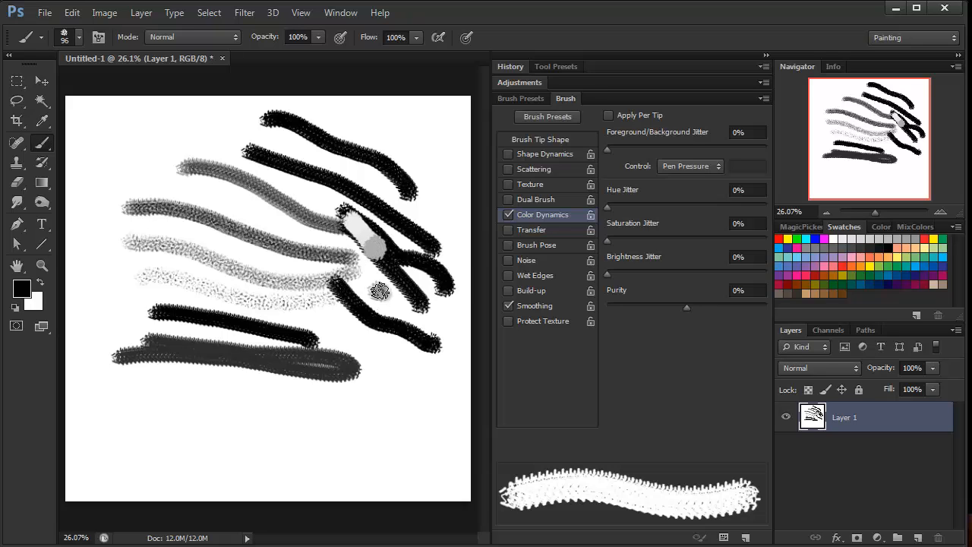
left_click(378, 292)
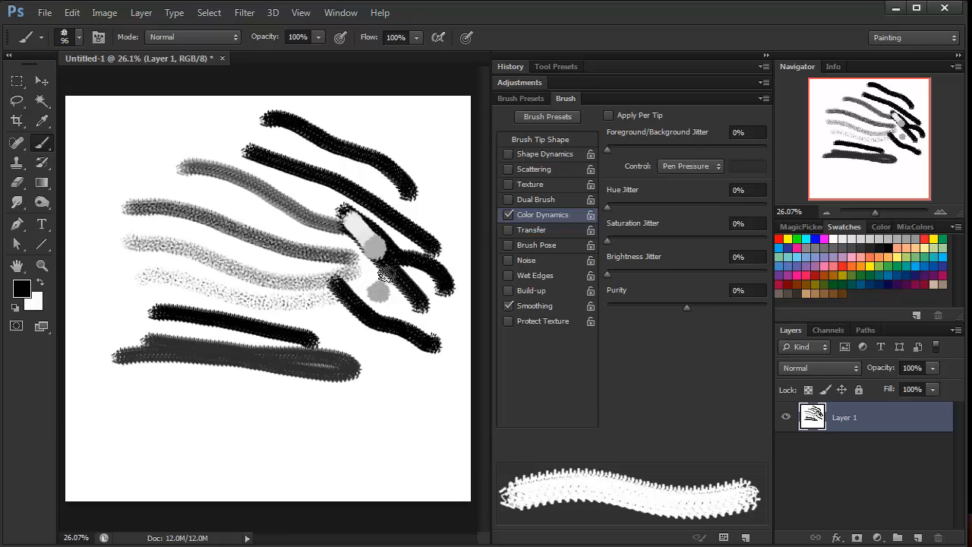
mouse_move(340, 311)
left_mouse_down()
mouse_move(397, 406)
mouse_move(436, 435)
mouse_move(403, 443)
mouse_move(282, 389)
left_mouse_up()
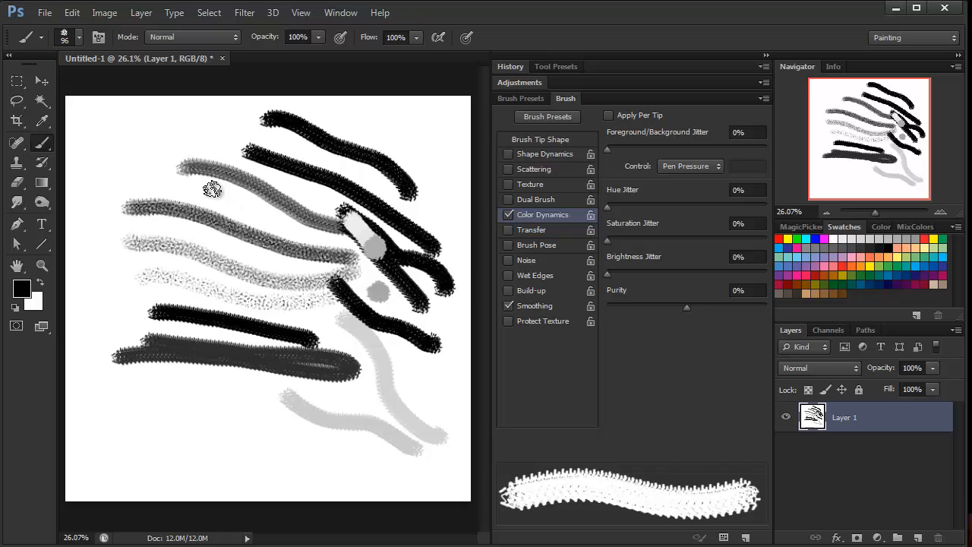
left_click_drag(205, 188, 323, 306)
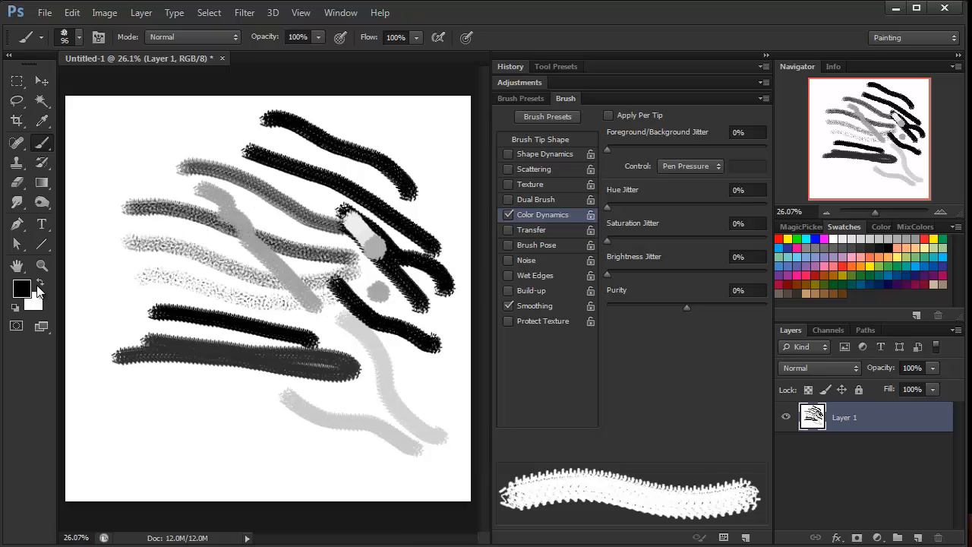
mouse_move(204, 243)
left_mouse_down()
mouse_move(236, 293)
mouse_move(273, 332)
left_mouse_up()
mouse_move(199, 267)
left_mouse_down()
mouse_move(184, 300)
mouse_move(160, 300)
mouse_move(143, 337)
mouse_move(202, 330)
mouse_move(188, 351)
mouse_move(201, 387)
left_mouse_up()
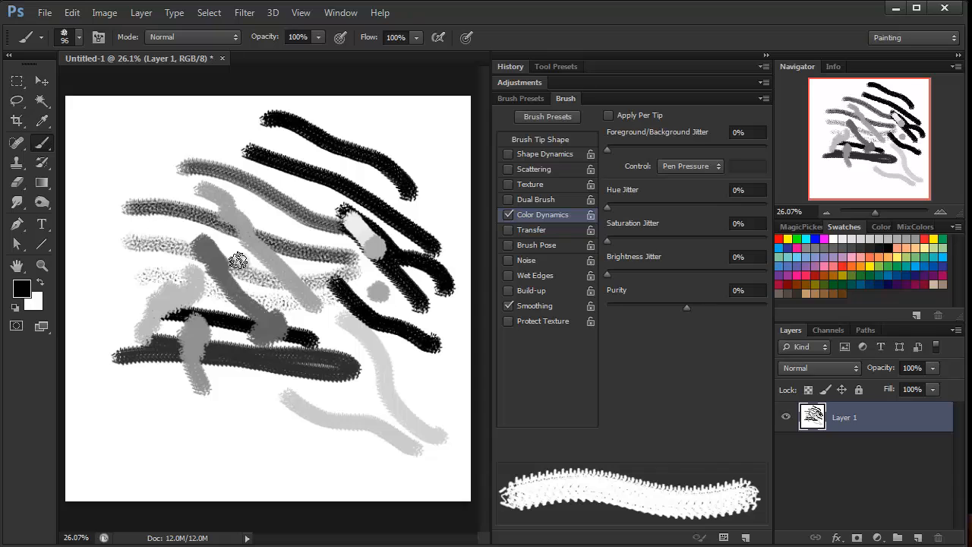
mouse_move(181, 240)
left_mouse_down()
mouse_move(161, 251)
mouse_move(147, 273)
left_mouse_up()
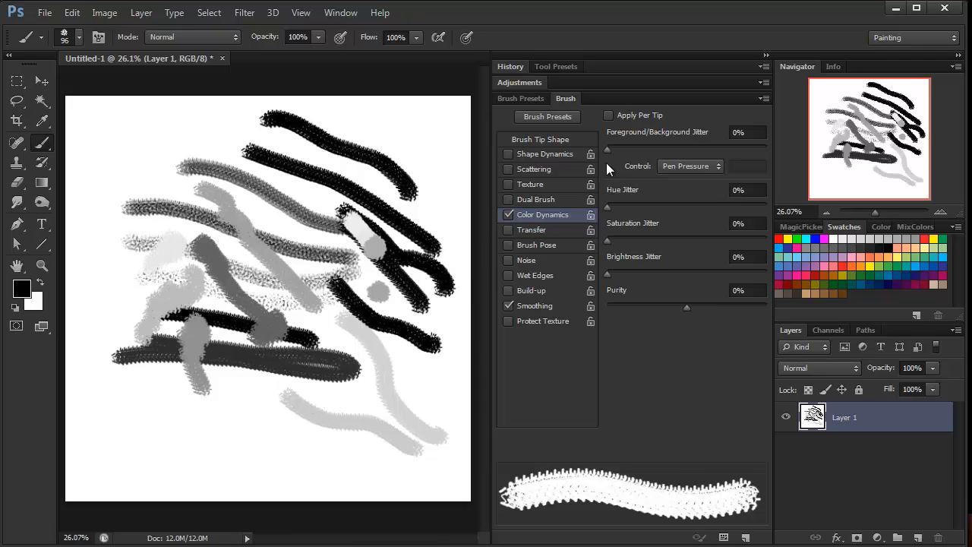
Step: Set the Color Dynamics control to Off and paint two long black diagonal strokes while raising Hue Jitter up to 100%
left_click(656, 168)
left_click(664, 180)
left_click_drag(608, 208, 691, 209)
mouse_move(182, 134)
left_mouse_down()
mouse_move(255, 173)
mouse_move(338, 266)
left_mouse_up()
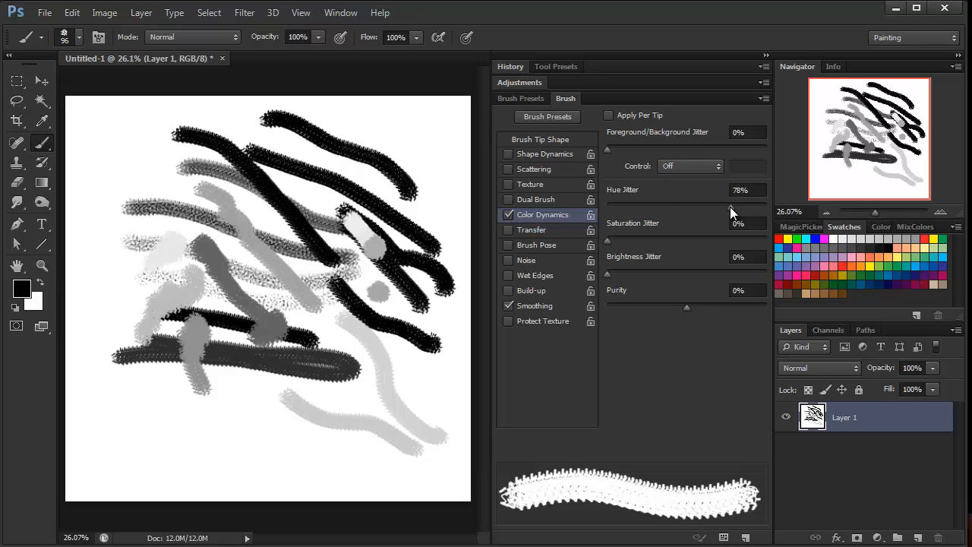
left_click_drag(433, 392, 346, 303)
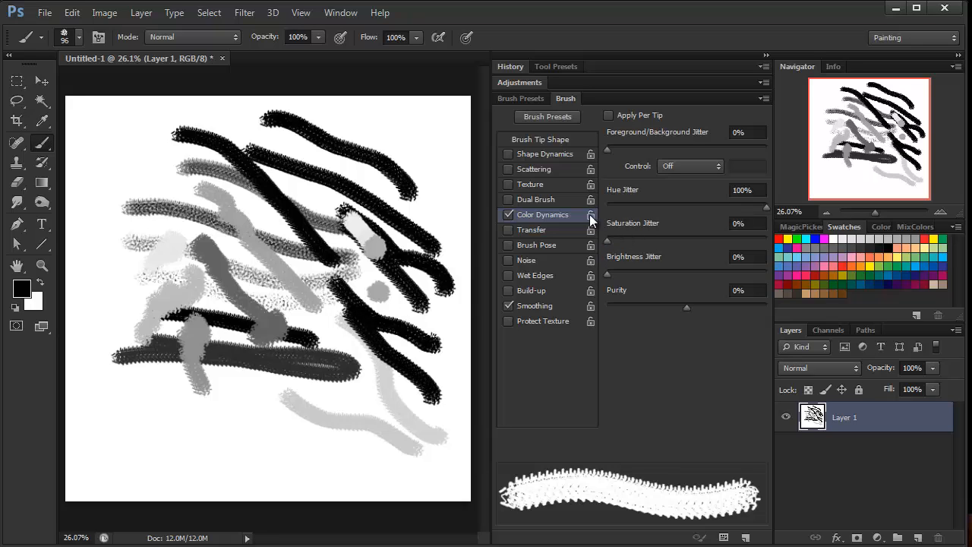
Step: Set Hue Jitter to 11% and paint two wavy horizontal black strokes in the lower part of the canvas
left_click(624, 208)
mouse_move(372, 422)
left_mouse_down()
mouse_move(321, 391)
mouse_move(246, 399)
mouse_move(171, 391)
mouse_move(141, 399)
left_mouse_up()
mouse_move(262, 433)
left_mouse_down()
mouse_move(193, 433)
mouse_move(143, 418)
left_mouse_up()
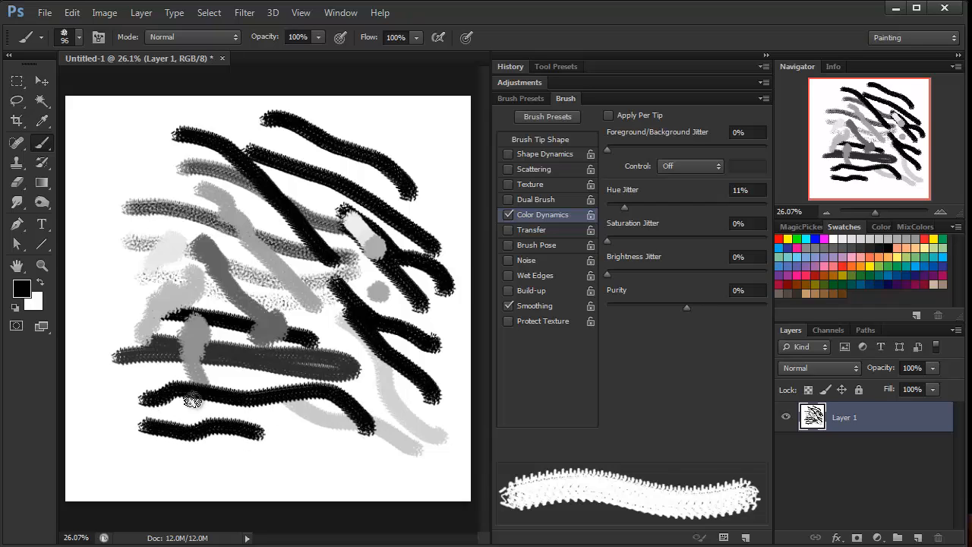
Step: Choose the light purple swatch and paint two downward strokes with Color Dynamics on and a low Hue Jitter
left_click(838, 254)
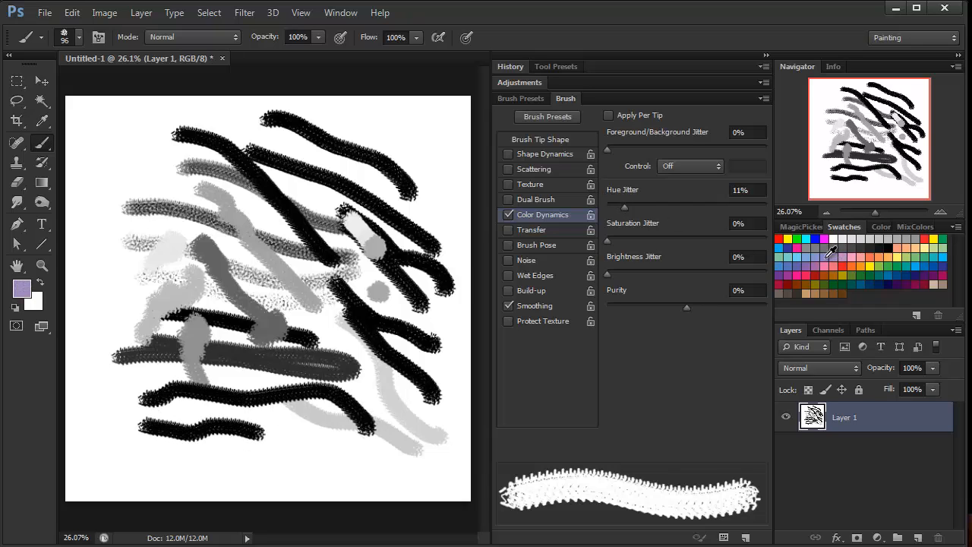
left_click_drag(311, 263, 382, 417)
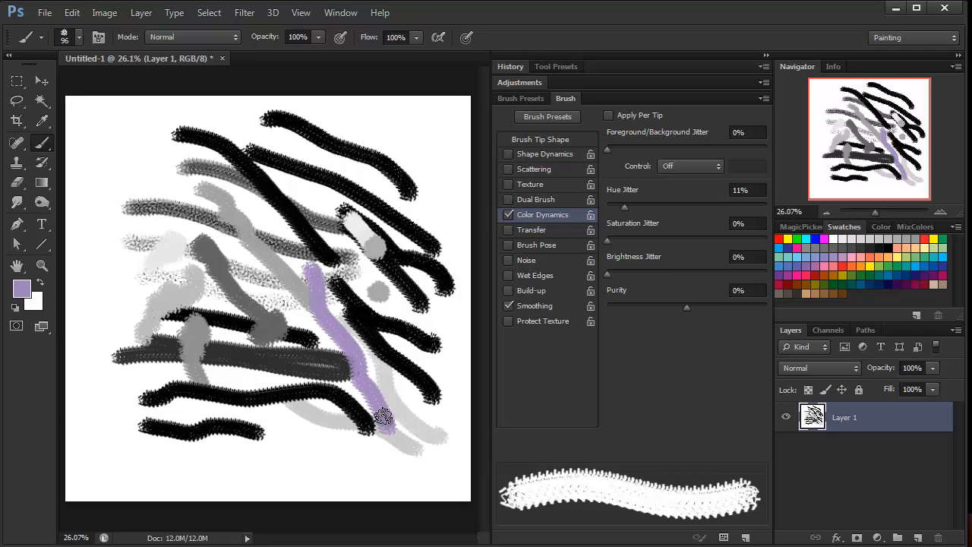
left_click(508, 215)
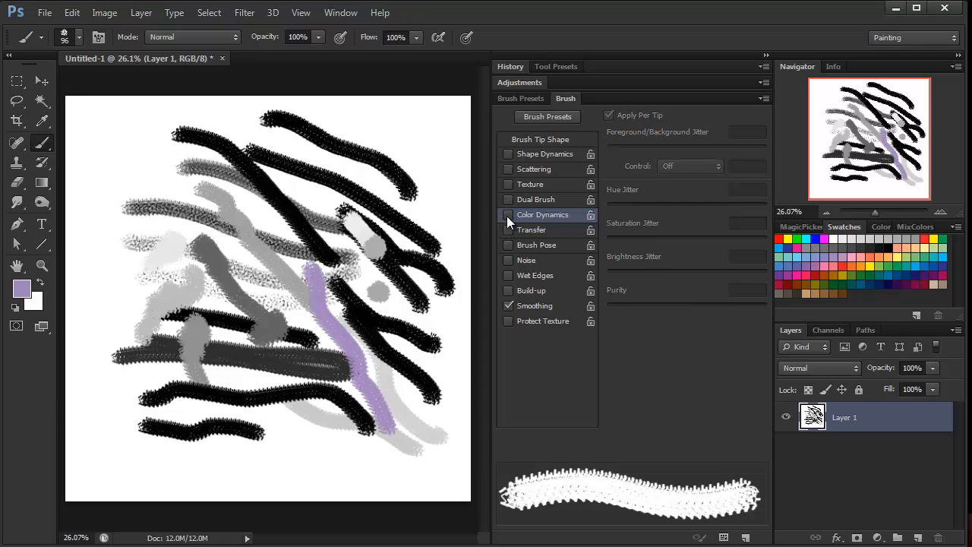
left_click(508, 215)
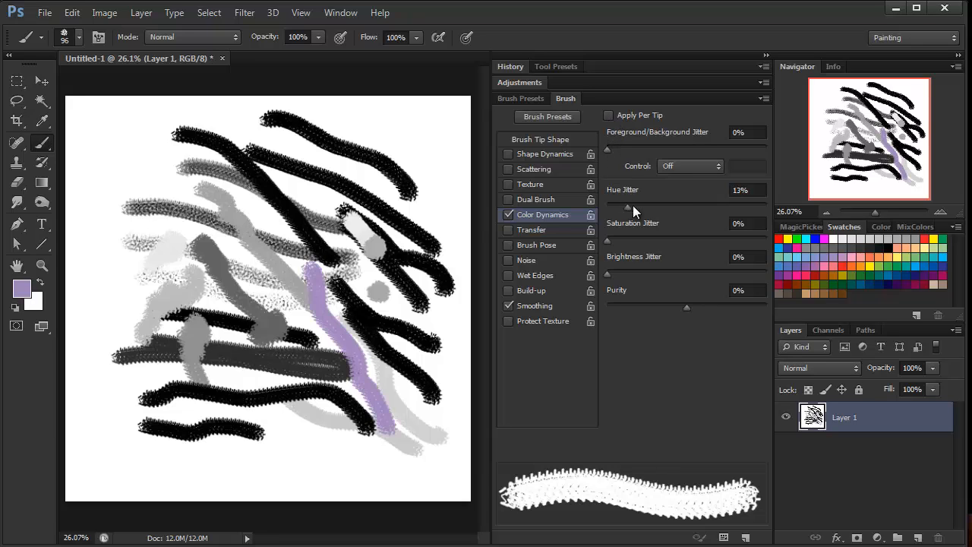
mouse_move(375, 226)
left_mouse_down()
mouse_move(403, 287)
mouse_move(396, 369)
mouse_move(408, 414)
left_mouse_up()
Step: Paint downward strokes on the canvas's right side with Hue Jitter at 50% and a horizontal one across the middle at 95%
left_click_drag(625, 205, 686, 205)
mouse_move(389, 176)
left_mouse_down()
mouse_move(430, 222)
mouse_move(447, 366)
left_mouse_up()
mouse_move(416, 328)
left_mouse_down()
mouse_move(417, 423)
mouse_move(395, 363)
mouse_move(400, 431)
mouse_move(357, 351)
mouse_move(352, 311)
left_mouse_up()
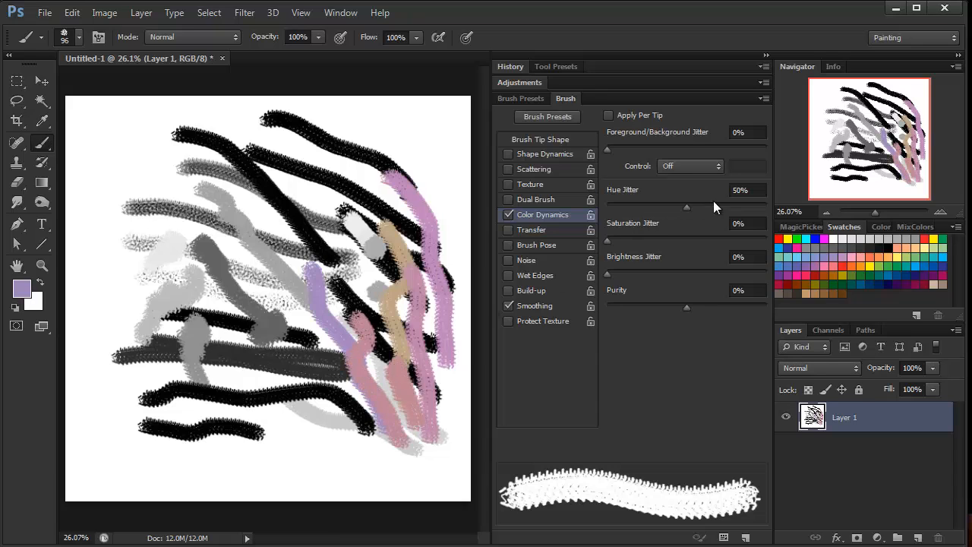
mouse_move(332, 232)
left_mouse_down()
mouse_move(302, 236)
mouse_move(205, 223)
left_mouse_up()
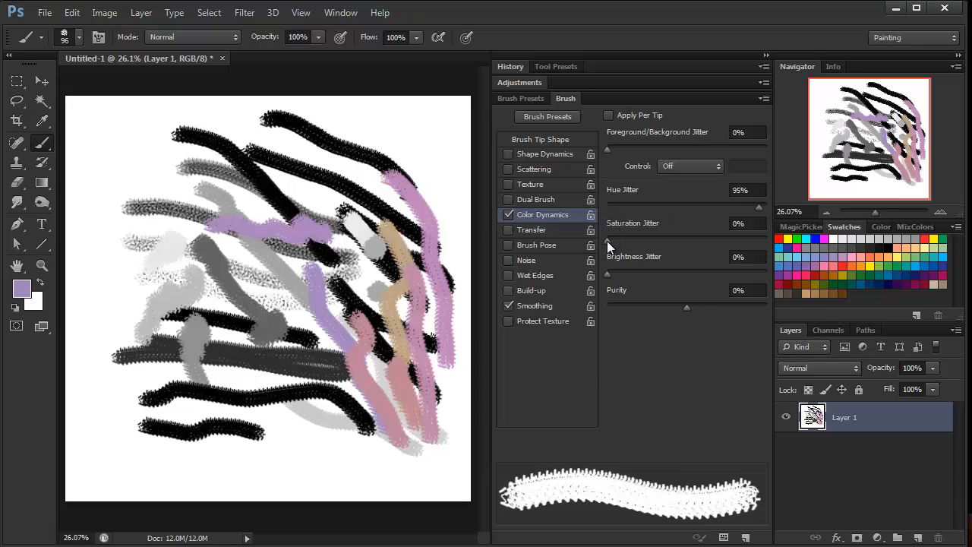
Step: Set Hue Jitter to 0% and Saturation Jitter to 45%, and paint a vertical stroke right of the canvas's centre
left_click(612, 205)
left_click_drag(363, 146, 369, 322)
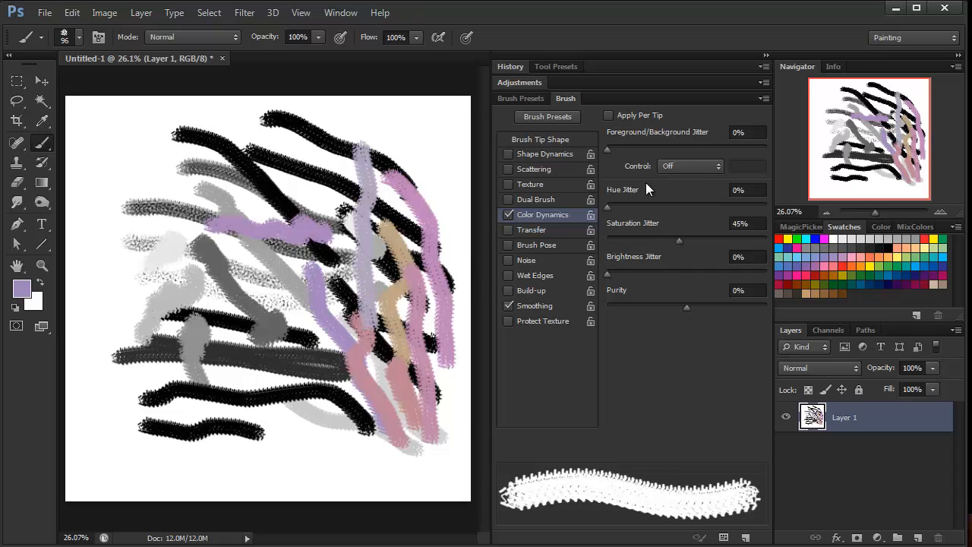
Step: Set the Color Dynamics control to Pen Pressure and paint one stroke at 45% Saturation Jitter and another with it reduced
left_click(688, 166)
left_click(667, 207)
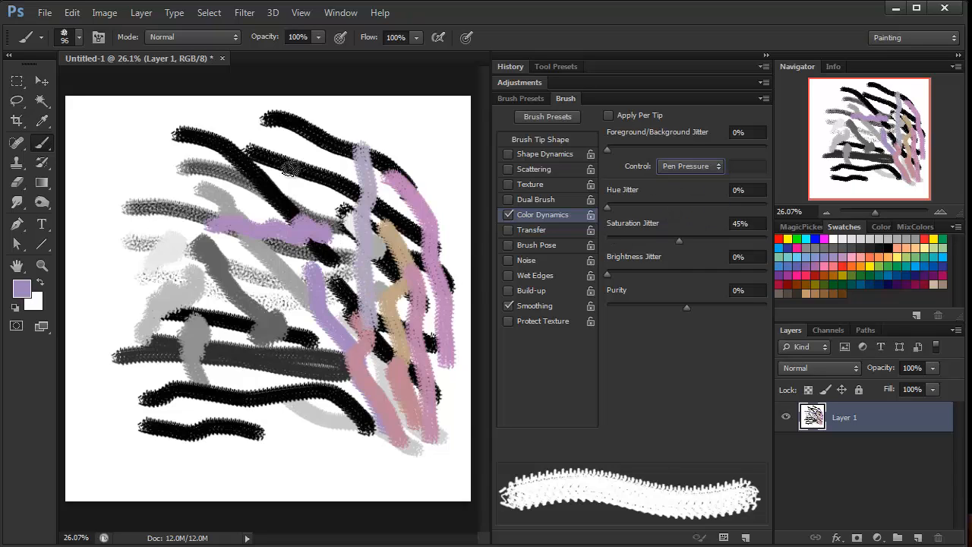
left_click_drag(289, 169, 372, 304)
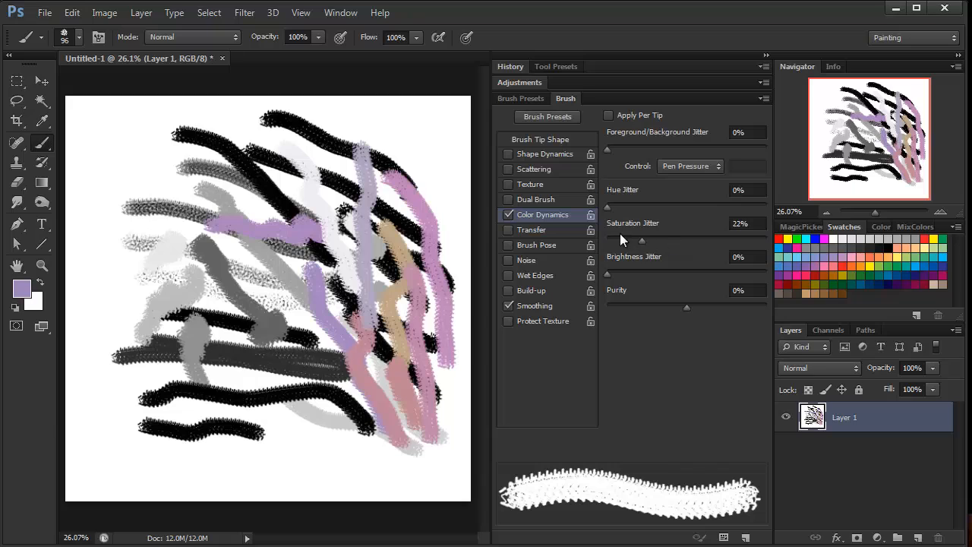
left_click_drag(449, 258, 456, 390)
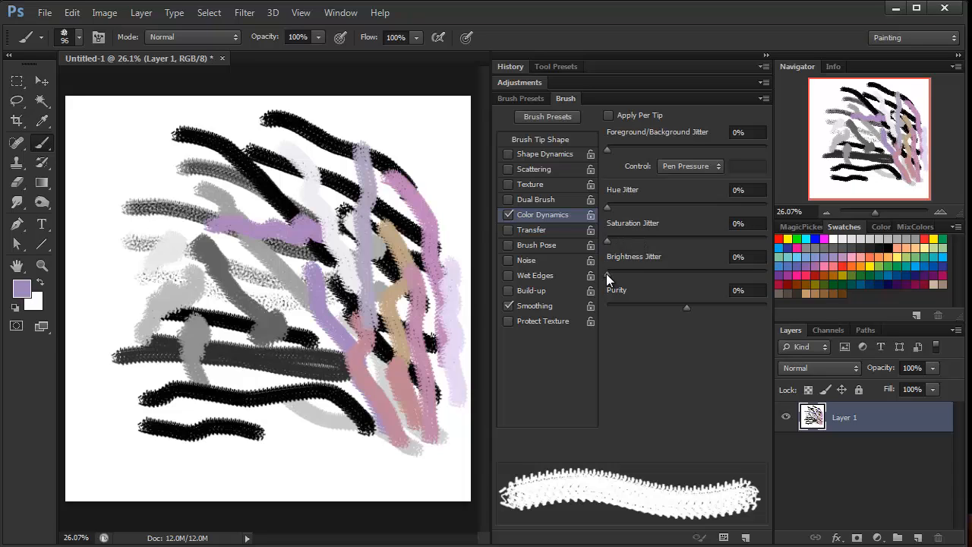
Step: Paint a downward stroke with raised Brightness Jitter and another with reduced Purity over the middle of the canvas
left_click_drag(606, 274, 688, 275)
mouse_move(334, 254)
left_mouse_down()
mouse_move(341, 304)
mouse_move(397, 434)
mouse_move(407, 401)
left_mouse_up()
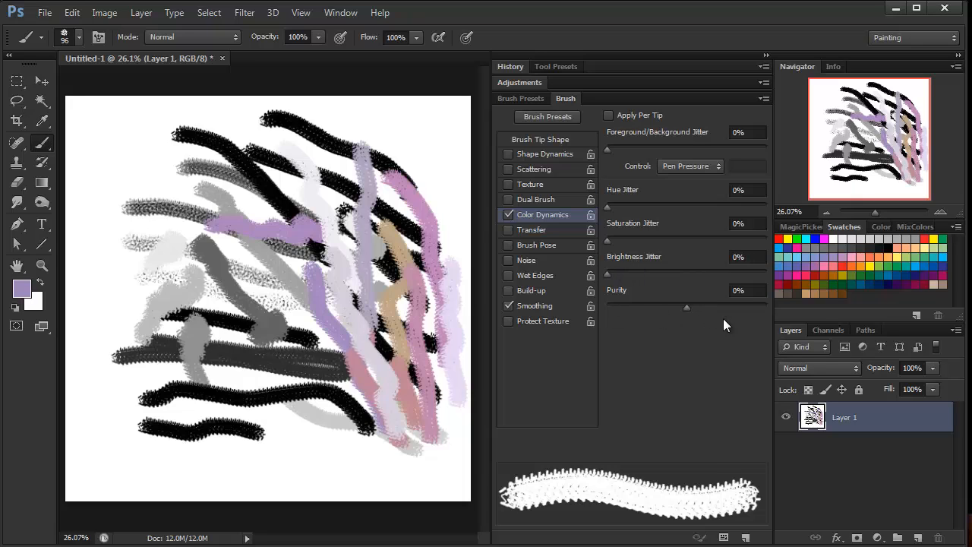
left_click_drag(686, 307, 657, 308)
mouse_move(318, 261)
left_mouse_down()
mouse_move(309, 294)
mouse_move(334, 389)
mouse_move(365, 351)
mouse_move(363, 437)
left_mouse_up()
Step: Replace Color Dynamics with Transfer, set the Opacity and Flow Jitter controls to Off, and paint two vertical purple strokes
left_click(508, 214)
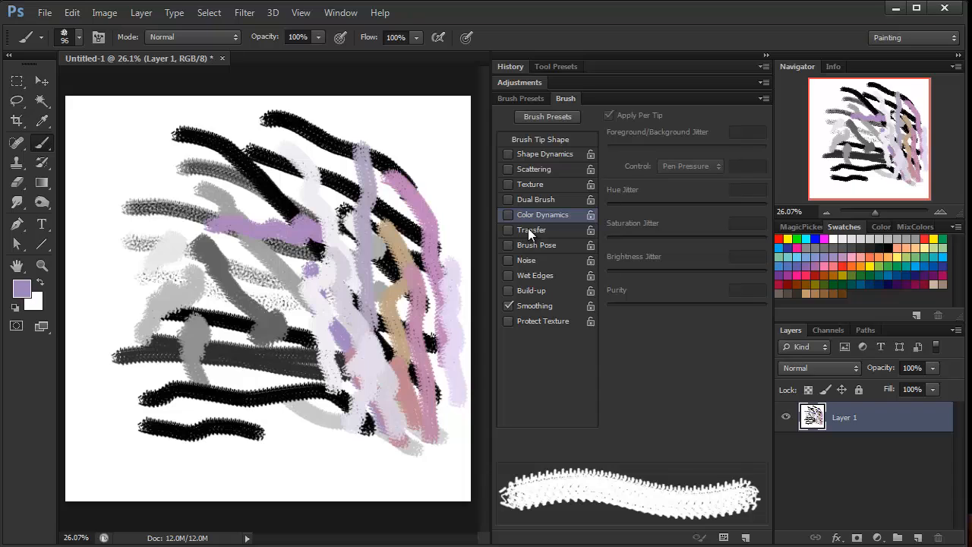
left_click(514, 229)
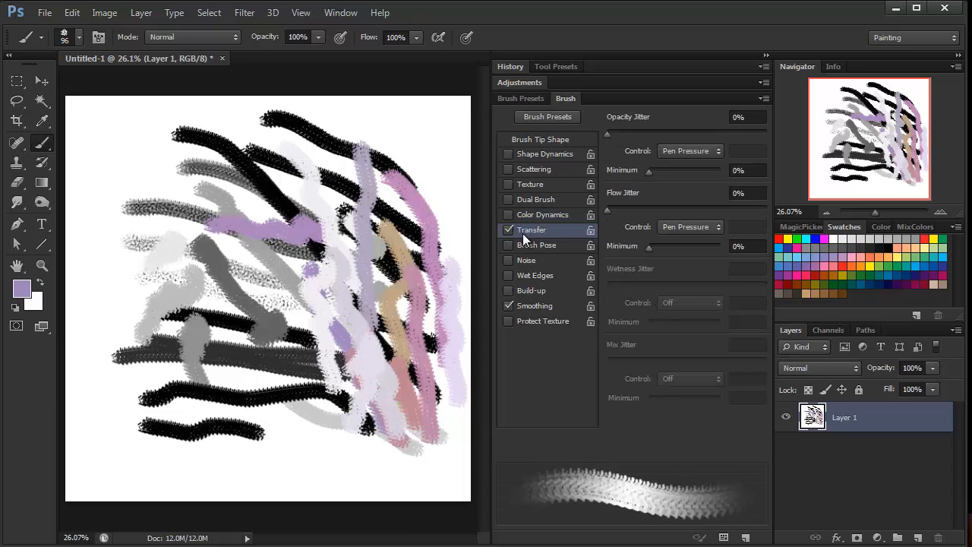
left_click(663, 151)
left_click(670, 165)
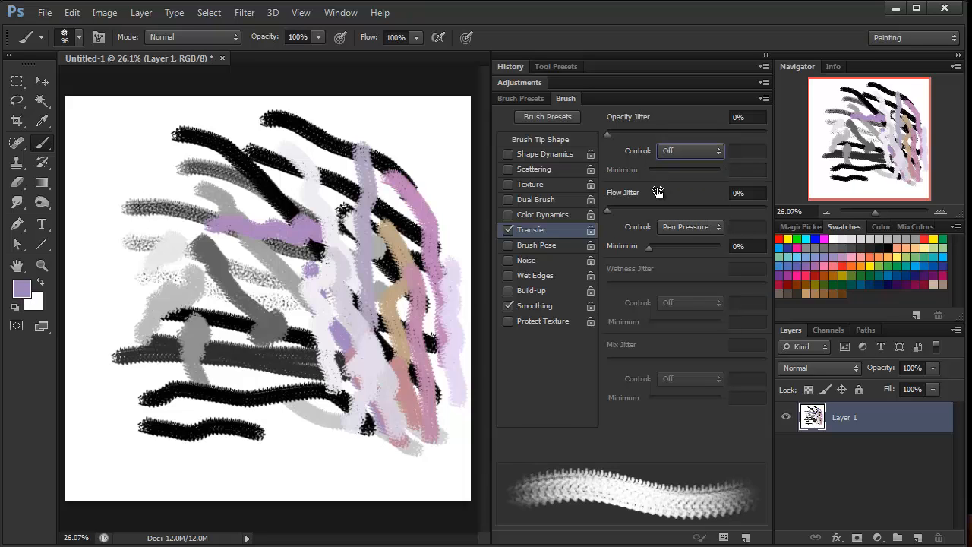
left_click(669, 233)
left_click(667, 228)
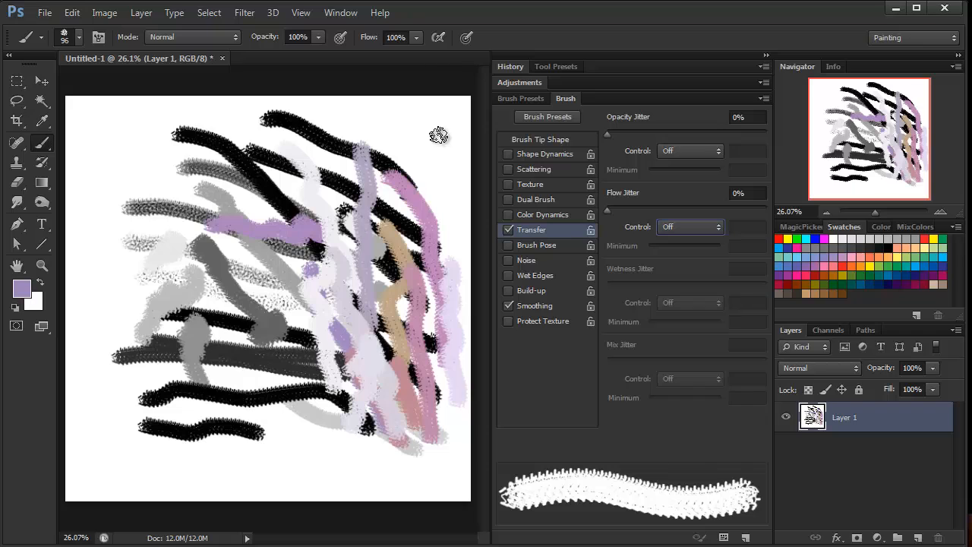
mouse_move(438, 137)
left_mouse_down()
mouse_move(444, 236)
mouse_move(415, 142)
mouse_move(419, 224)
left_mouse_up()
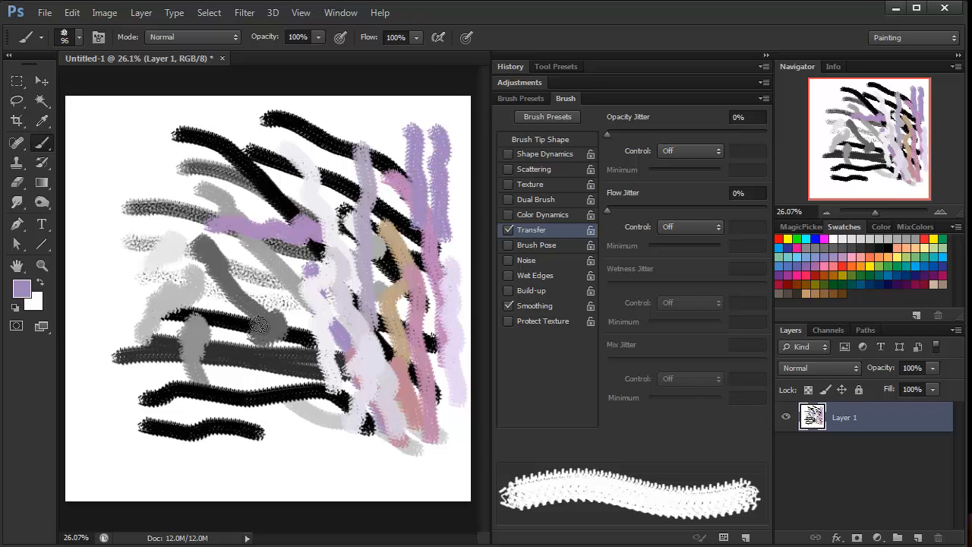
Step: Clear all strokes from the layer and paint a horizontal purple stroke across the upper canvas with Transfer enabled
key("Delete")
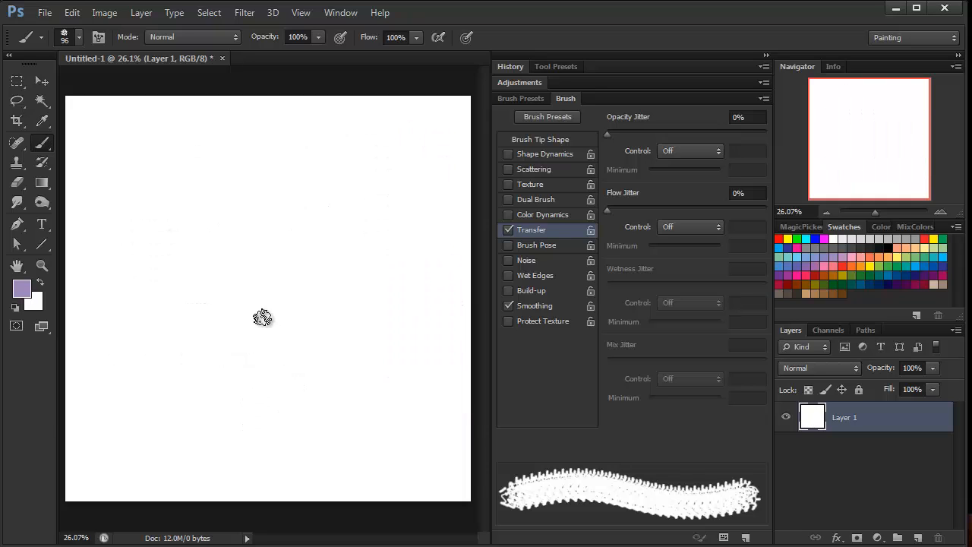
left_click(507, 229)
left_click(508, 229)
left_click_drag(399, 185, 186, 198)
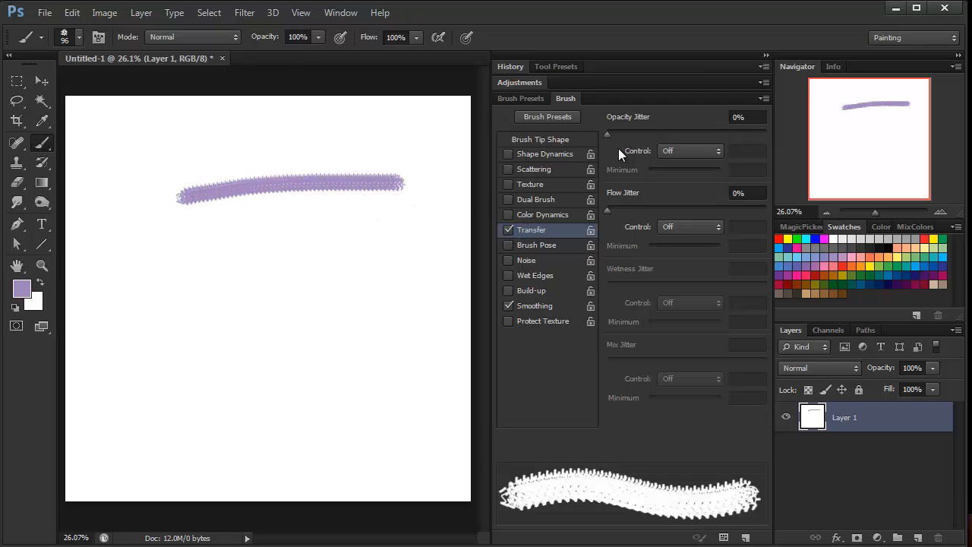
Step: Set Opacity Jitter to 89%, switch to black, and paint one stroke over the purple stroke and another below it
left_click_drag(607, 133, 749, 134)
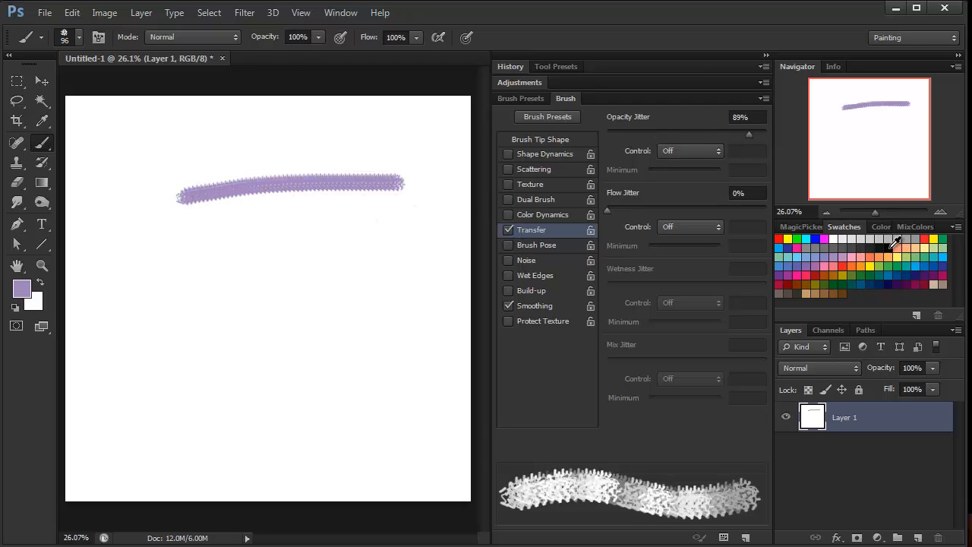
left_click_drag(393, 182, 211, 195)
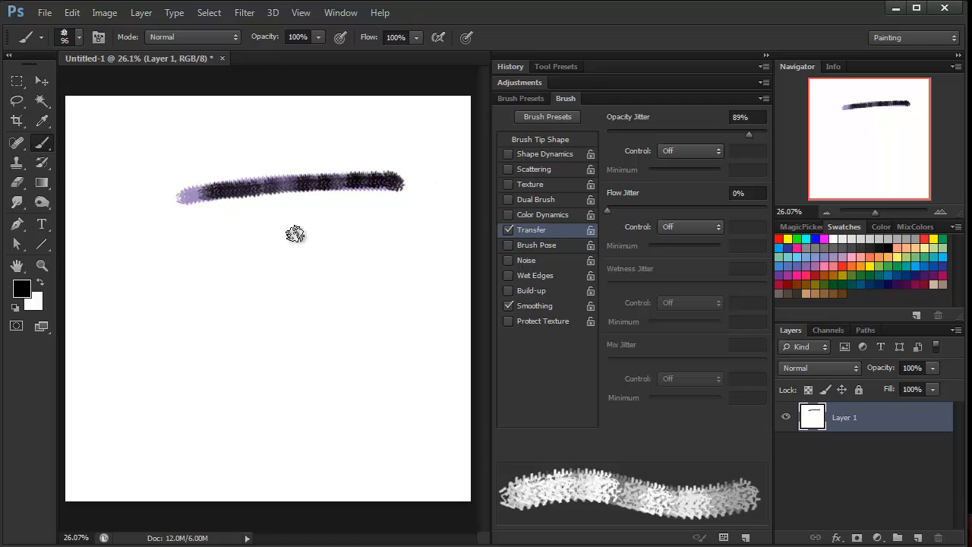
left_click(374, 219)
left_click_drag(378, 219, 174, 227)
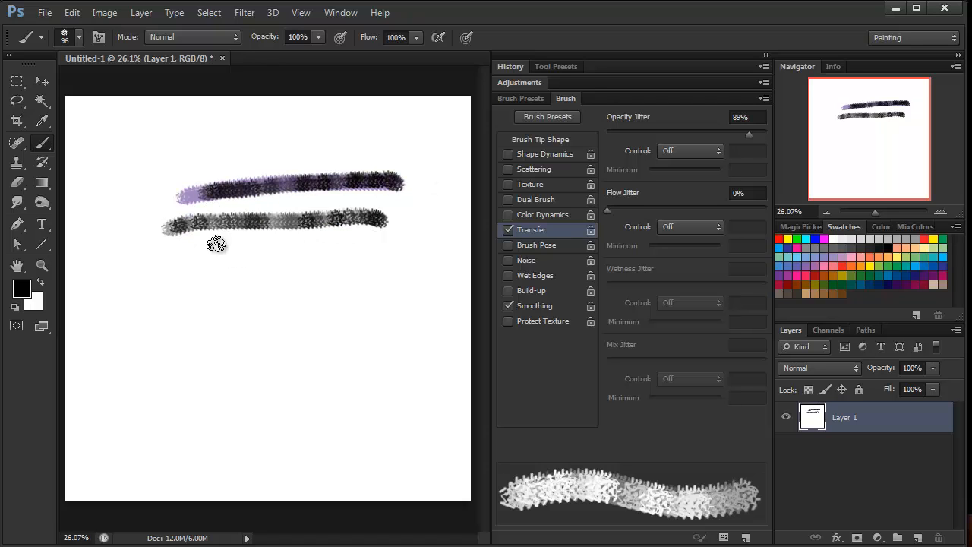
Step: Reset Opacity Jitter to 0%, set Flow Jitter to 92%, and paint a third horizontal black stroke below the others
left_click(607, 133)
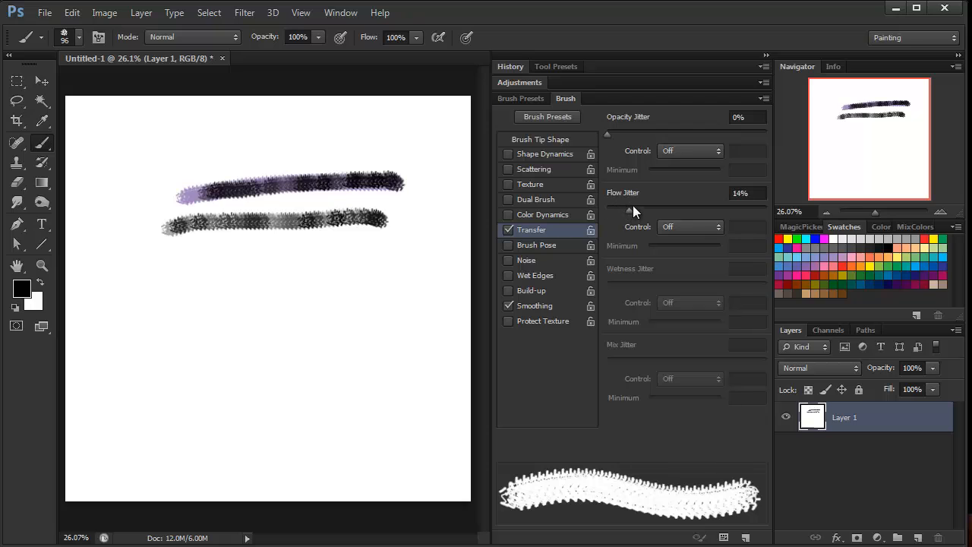
left_click_drag(632, 208, 754, 210)
mouse_move(365, 265)
left_mouse_down()
mouse_move(336, 260)
mouse_move(139, 275)
left_mouse_up()
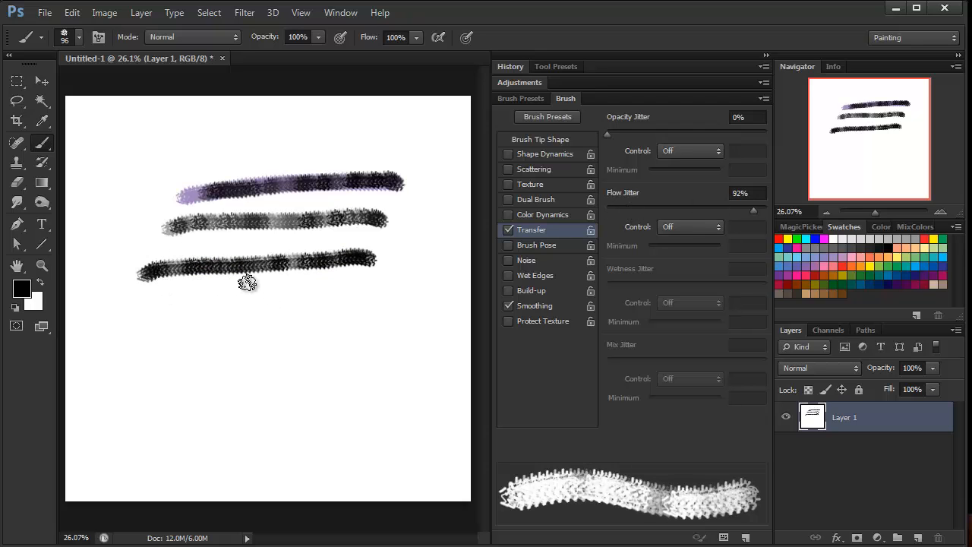
Step: Reset Flow Jitter to 0%, set the Opacity control to Pen Pressure, and paint short light and dark strokes across the lower canvas
left_click_drag(620, 211, 592, 205)
left_click(687, 150)
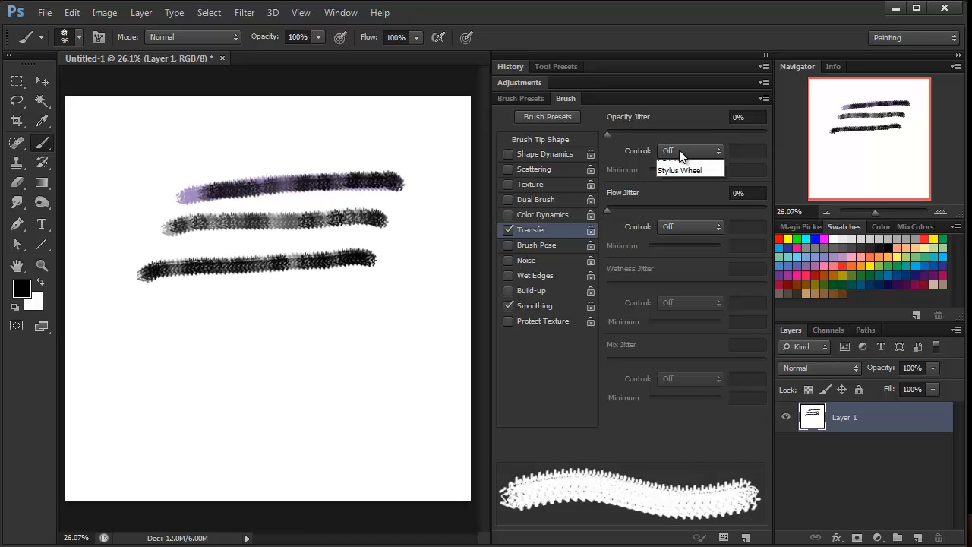
left_click(655, 188)
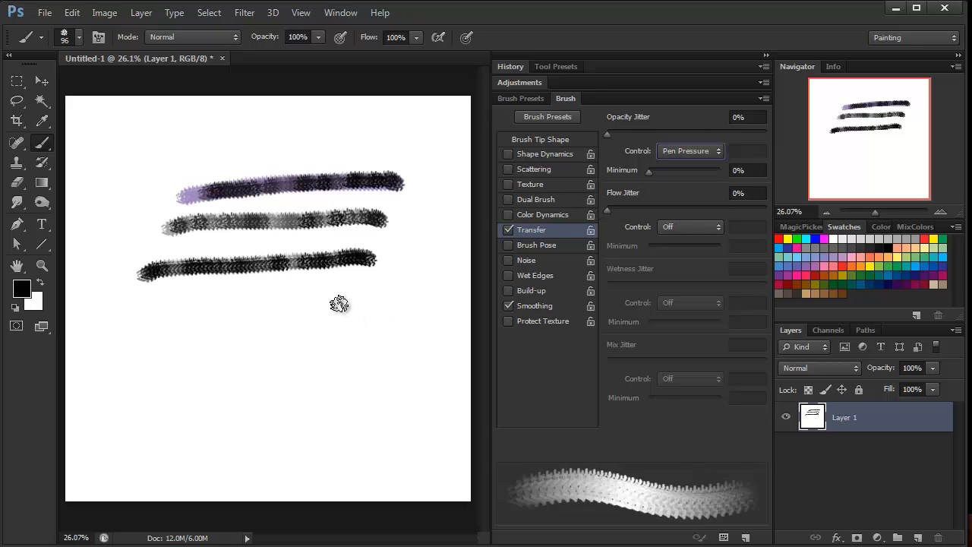
mouse_move(271, 303)
left_mouse_down()
mouse_move(350, 336)
mouse_move(278, 314)
mouse_move(320, 344)
mouse_move(311, 342)
mouse_move(313, 359)
mouse_move(353, 404)
left_mouse_up()
left_click_drag(312, 376, 274, 413)
mouse_move(227, 349)
left_mouse_down()
mouse_move(229, 384)
mouse_move(258, 426)
left_mouse_up()
mouse_move(196, 319)
left_mouse_down()
mouse_move(213, 331)
mouse_move(200, 384)
left_mouse_up()
mouse_move(182, 350)
left_mouse_down()
mouse_move(160, 322)
mouse_move(161, 385)
mouse_move(147, 343)
left_mouse_up()
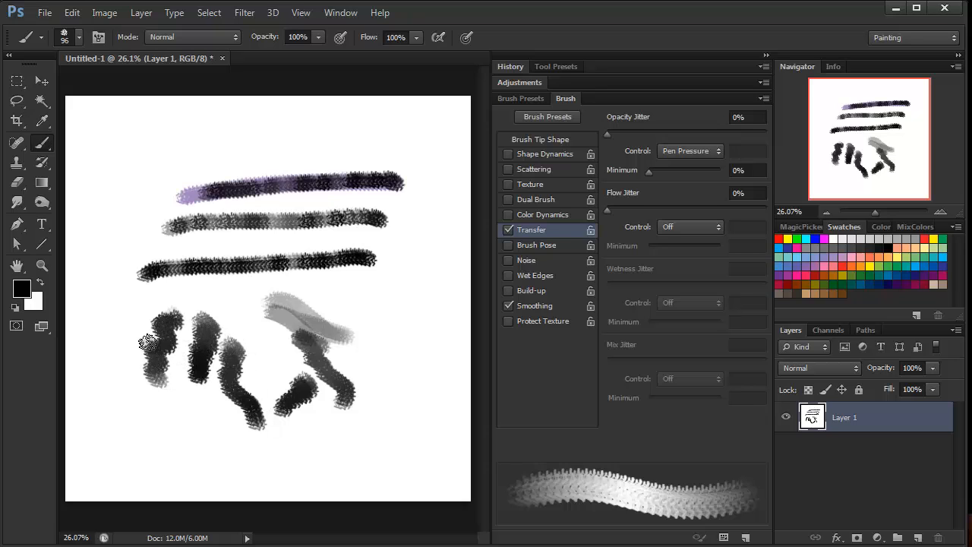
mouse_move(209, 295)
left_mouse_down()
mouse_move(228, 309)
mouse_move(224, 321)
left_mouse_up()
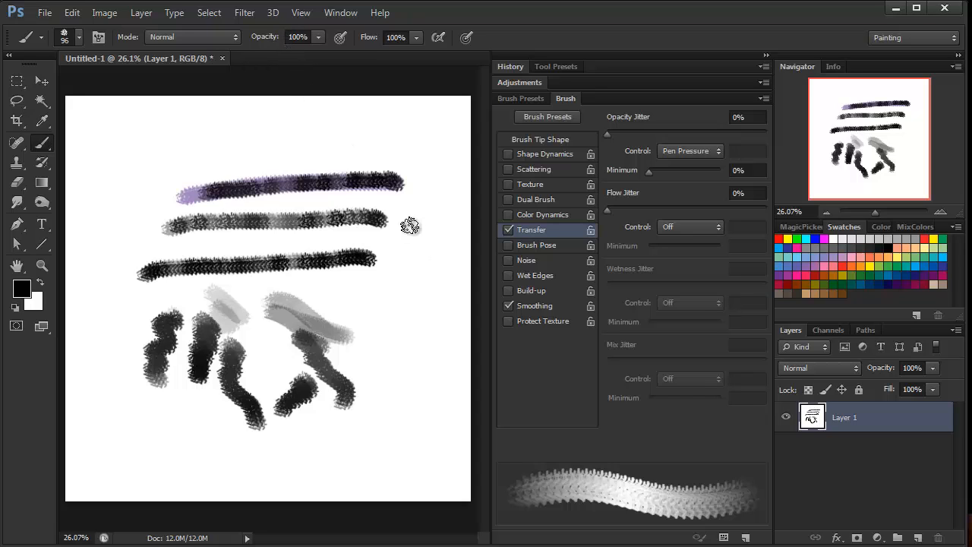
Step: Paint light-to-dark patches at 100% brush opacity, paint matching patches below them at 27%, and restore the brush opacity to 100%
mouse_move(418, 242)
left_mouse_down()
mouse_move(432, 294)
mouse_move(405, 294)
mouse_move(397, 315)
mouse_move(372, 296)
mouse_move(370, 321)
mouse_move(335, 325)
mouse_move(331, 353)
left_mouse_up()
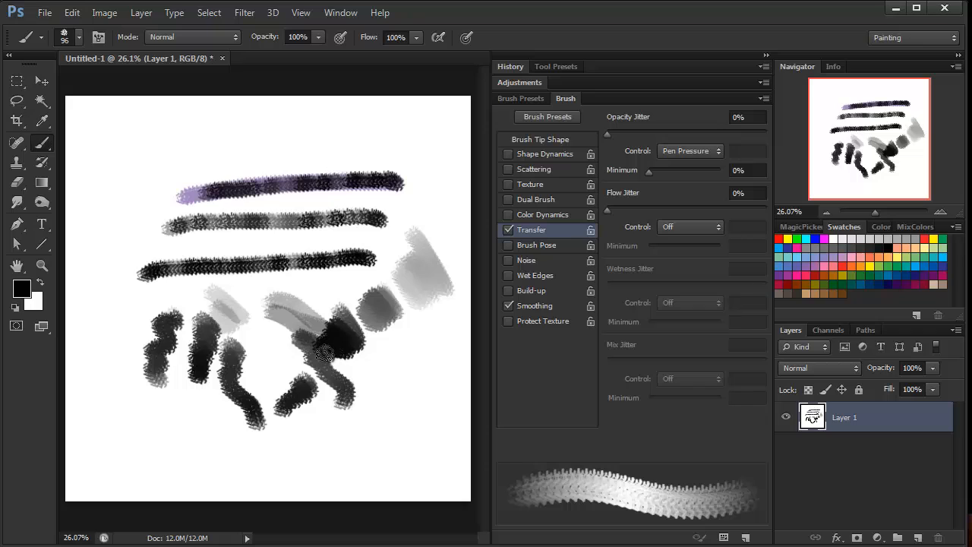
left_click_drag(266, 42, 260, 42)
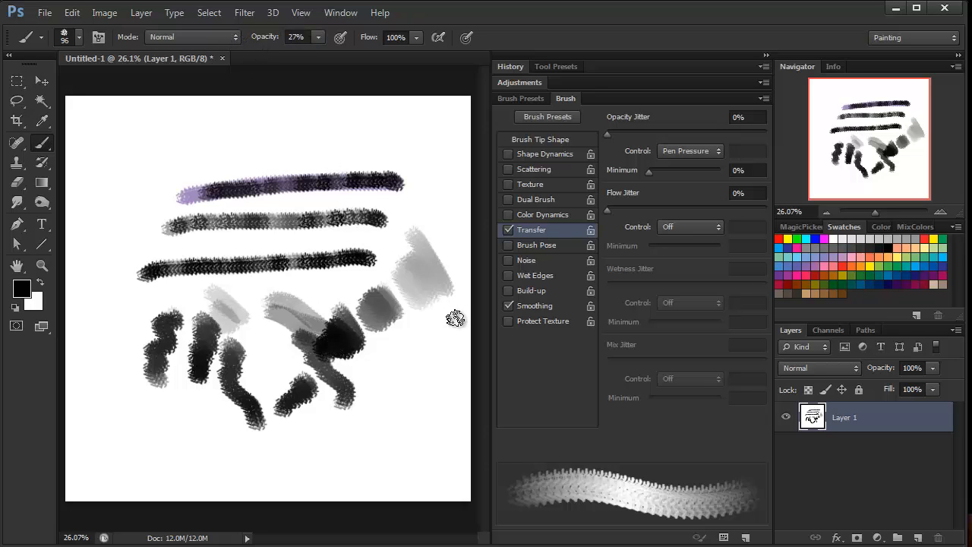
mouse_move(449, 318)
left_mouse_down()
mouse_move(444, 353)
mouse_move(400, 372)
mouse_move(410, 349)
mouse_move(388, 356)
mouse_move(353, 391)
left_mouse_up()
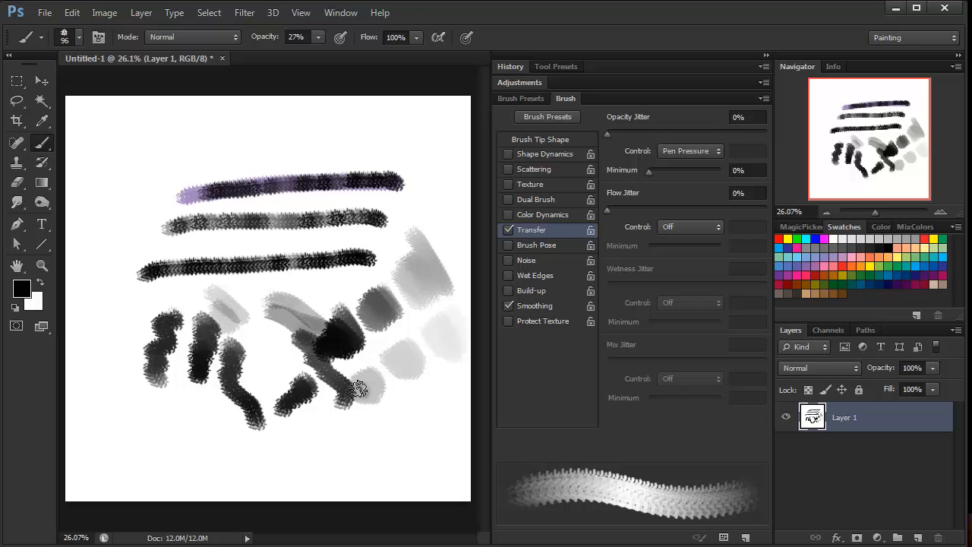
mouse_move(264, 41)
left_mouse_down()
mouse_move(319, 36)
mouse_move(377, 71)
left_mouse_up()
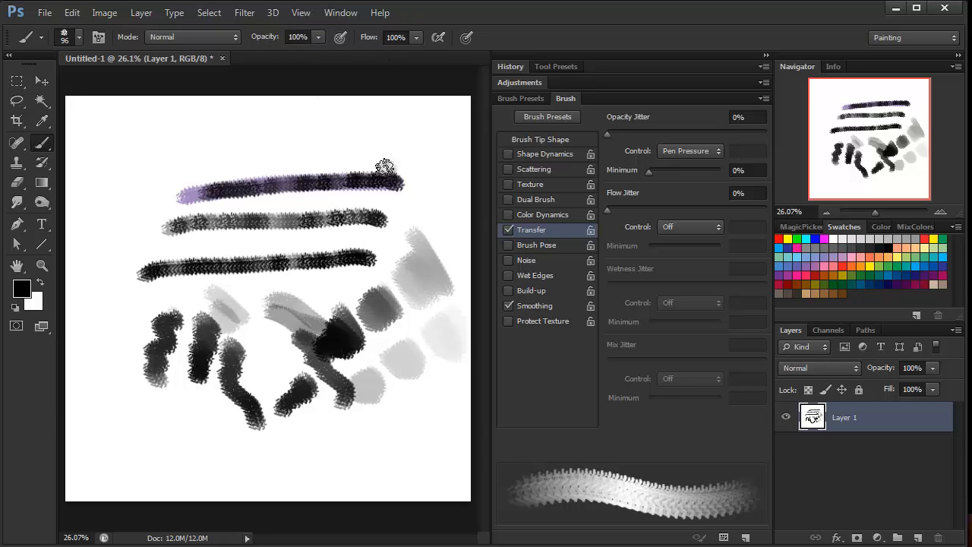
Step: Set the Flow Jitter control to Pen Pressure and paint wavy strokes of varying pressure around the existing patches
left_click(685, 226)
left_click(666, 265)
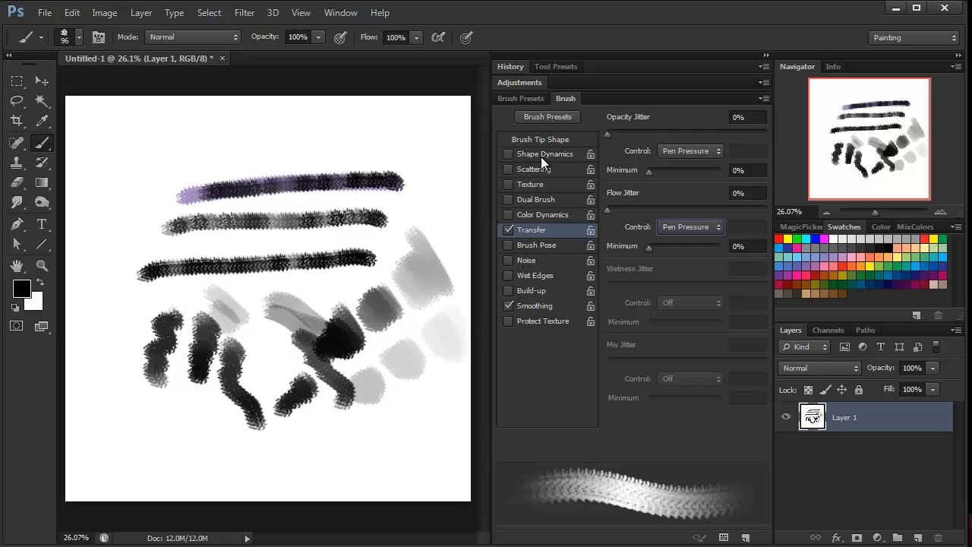
mouse_move(449, 152)
left_mouse_down()
mouse_move(424, 201)
mouse_move(440, 248)
mouse_move(448, 189)
mouse_move(438, 271)
mouse_move(418, 279)
mouse_move(384, 240)
mouse_move(397, 260)
mouse_move(360, 287)
mouse_move(354, 364)
left_mouse_up()
mouse_move(402, 429)
left_mouse_down()
mouse_move(252, 425)
mouse_move(234, 406)
left_mouse_up()
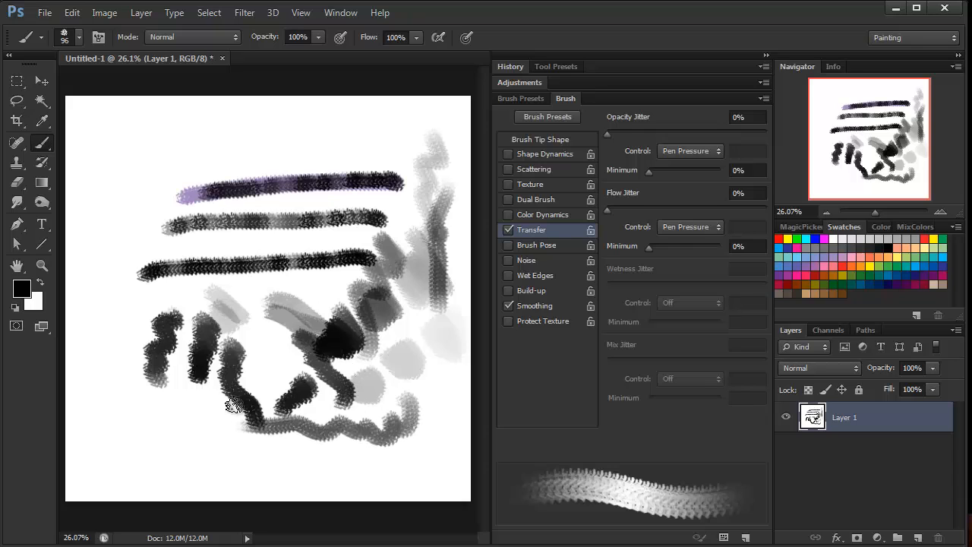
mouse_move(260, 326)
left_mouse_down()
mouse_move(231, 334)
mouse_move(152, 274)
mouse_move(192, 274)
mouse_move(160, 292)
left_mouse_up()
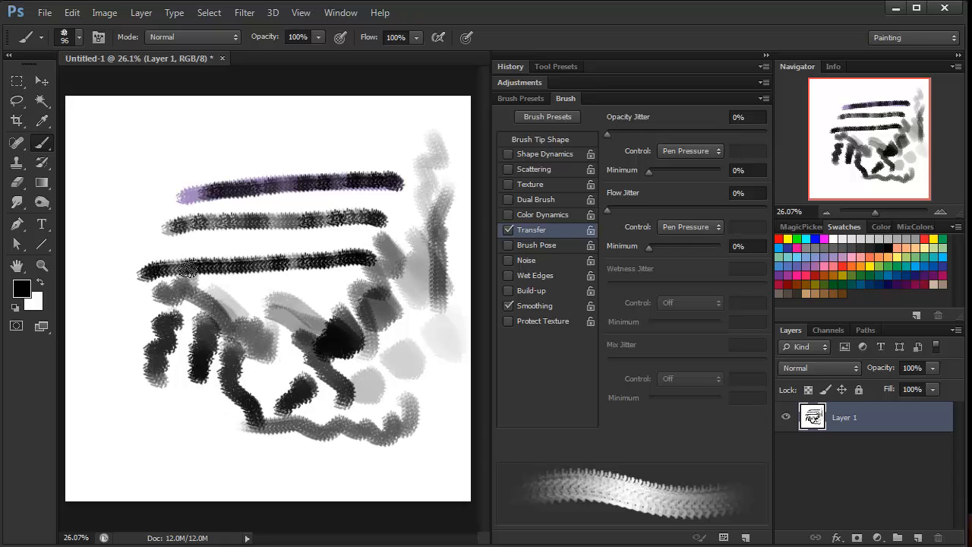
Step: Enable Shape Dynamics with 100% Angle Jitter and paint a soft horizontal stroke above the purple and black stroke
left_click(525, 154)
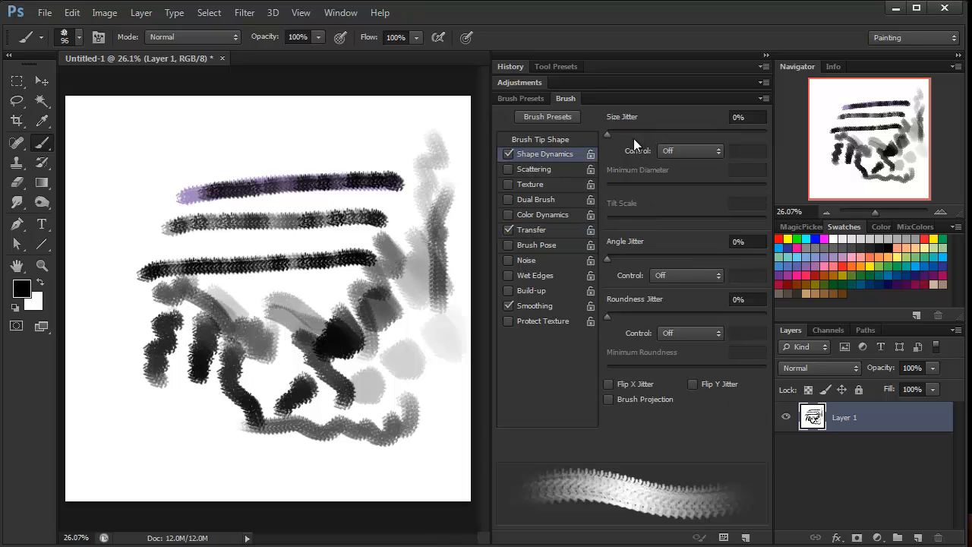
left_click_drag(618, 256, 784, 236)
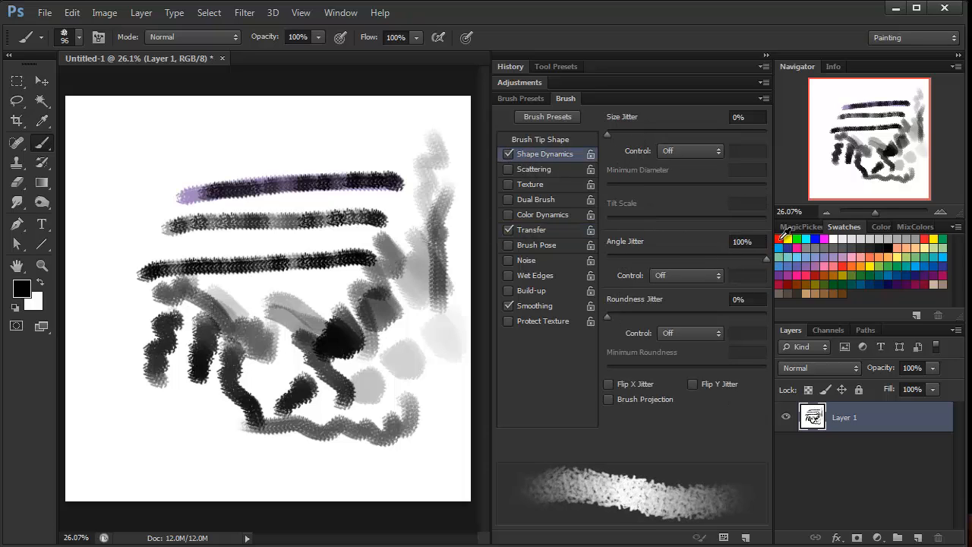
mouse_move(189, 145)
left_mouse_down()
mouse_move(368, 163)
mouse_move(221, 152)
mouse_move(306, 164)
mouse_move(230, 154)
mouse_move(281, 163)
mouse_move(260, 151)
mouse_move(221, 160)
mouse_move(296, 189)
mouse_move(324, 160)
mouse_move(248, 147)
mouse_move(264, 145)
mouse_move(292, 158)
mouse_move(179, 152)
mouse_move(143, 126)
mouse_move(232, 160)
mouse_move(349, 141)
left_mouse_up()
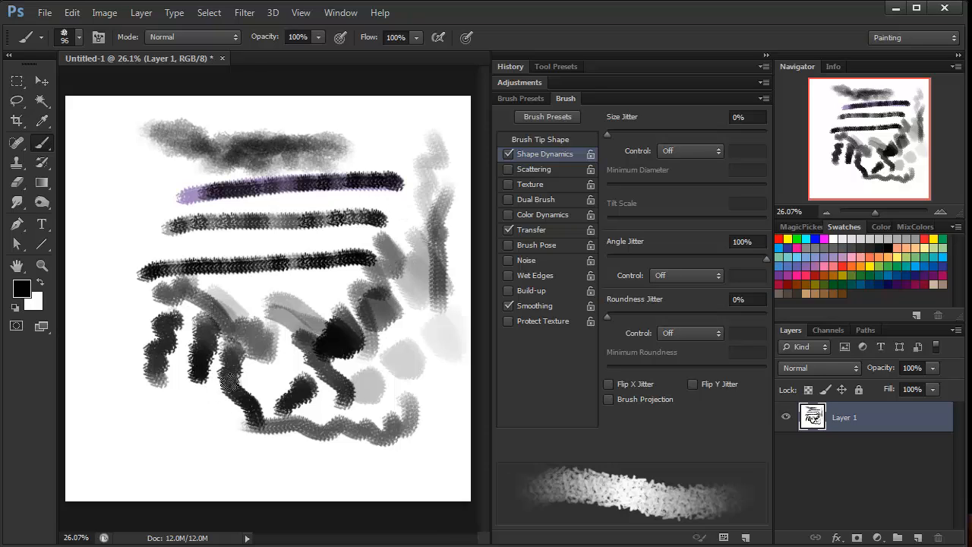
Step: Enable Brush Pose with 97% Tilt X, -100% Tilt Y and 9% Pressure, paint a faint stroke, and disable Brush Pose
left_click(519, 246)
left_click(509, 245)
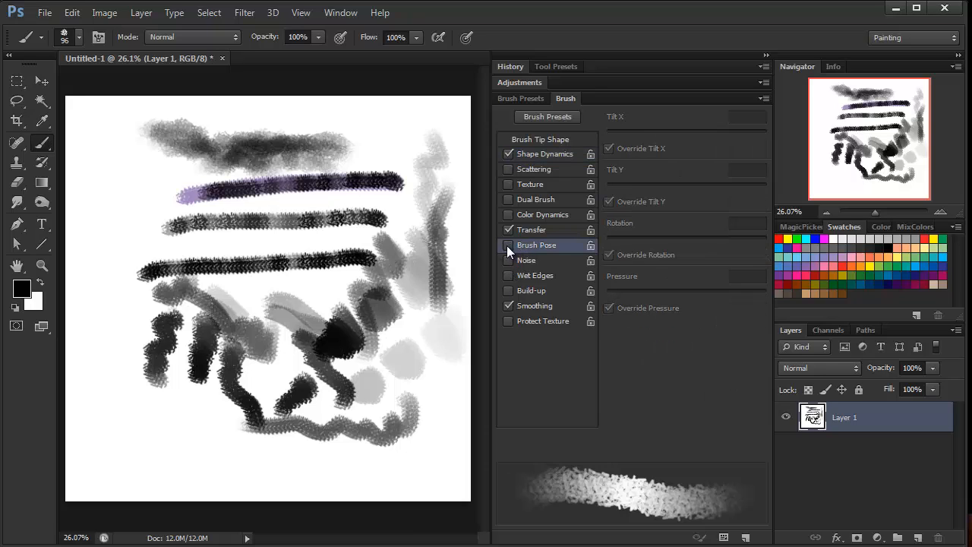
left_click(506, 245)
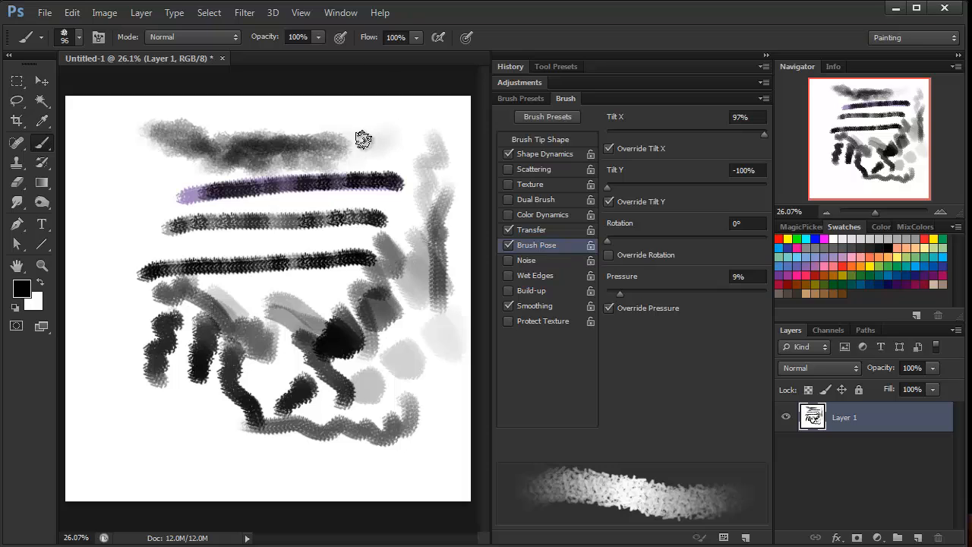
left_click(507, 244)
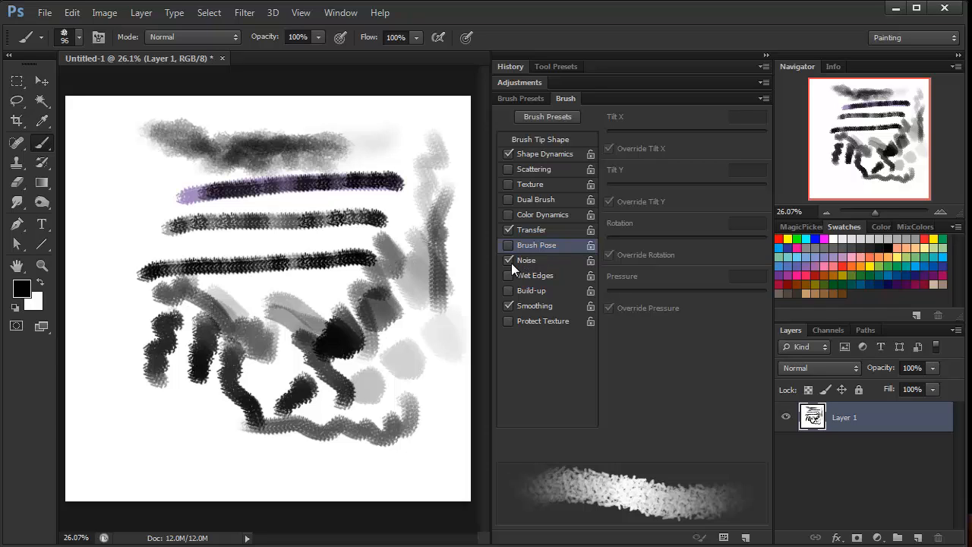
Step: Enable Wet Edges with Noise off and paint overlapping strokes on the lower canvas and a tall solid block beside the horizontal strokes
left_click(507, 275)
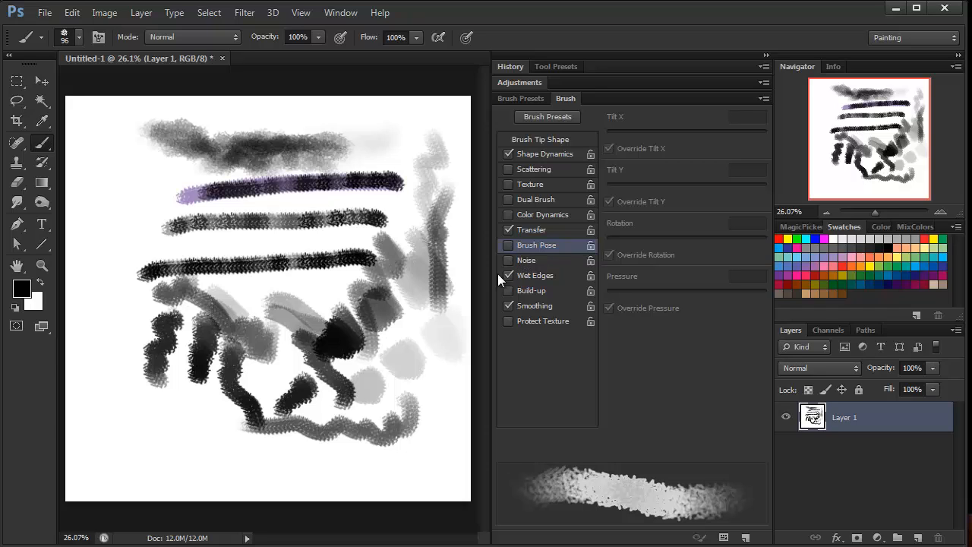
mouse_move(422, 351)
left_mouse_down()
mouse_move(392, 353)
mouse_move(410, 405)
mouse_move(385, 355)
mouse_move(405, 388)
mouse_move(369, 373)
mouse_move(364, 402)
mouse_move(347, 413)
mouse_move(351, 439)
mouse_move(348, 414)
mouse_move(365, 406)
mouse_move(384, 439)
left_mouse_up()
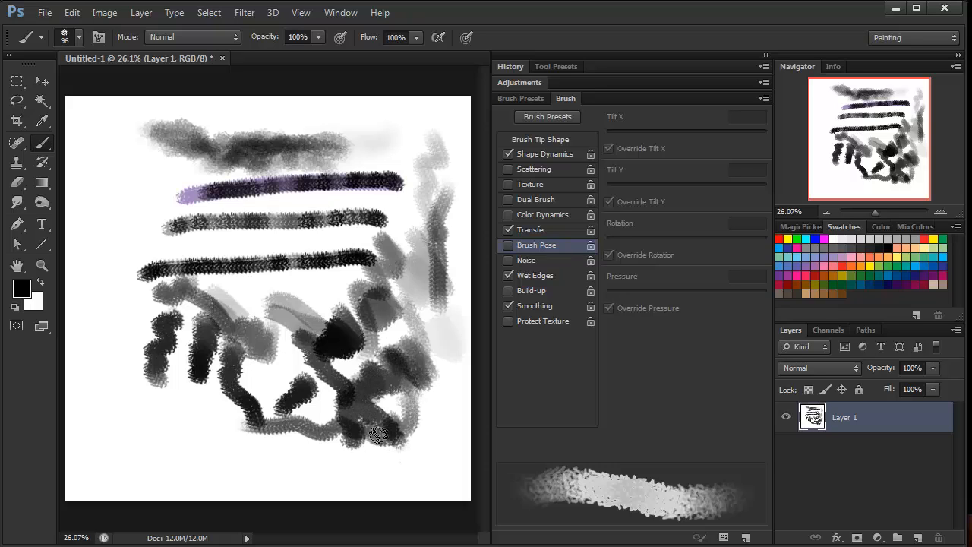
mouse_move(109, 167)
left_mouse_down()
mouse_move(107, 322)
mouse_move(111, 170)
mouse_move(123, 181)
mouse_move(126, 312)
mouse_move(113, 296)
mouse_move(109, 183)
mouse_move(99, 196)
mouse_move(101, 317)
mouse_move(95, 193)
mouse_move(86, 304)
mouse_move(83, 184)
mouse_move(75, 192)
mouse_move(124, 311)
left_mouse_up()
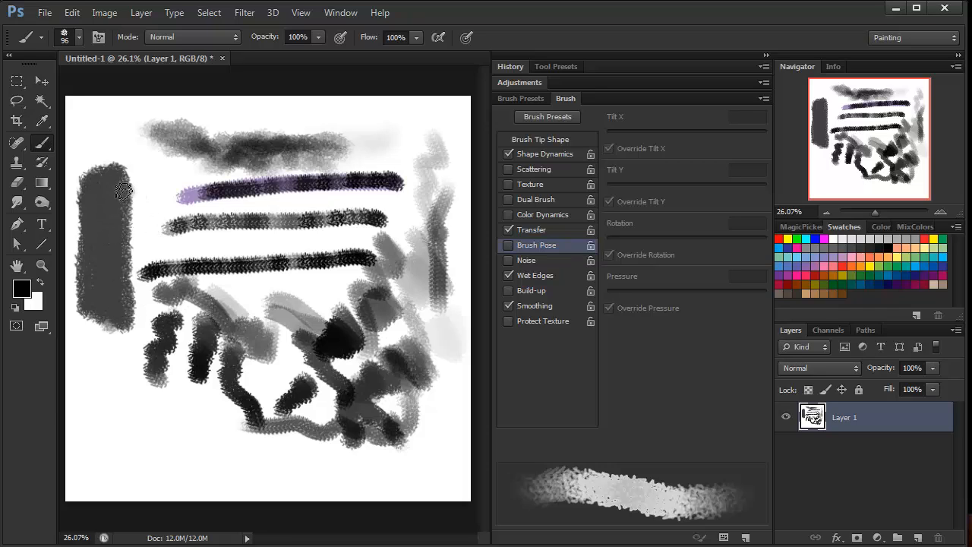
Step: Paint a vertical stroke beside the tall block with Wet Edges off, and a dark diagonal stroke below with Build-up on
left_click(507, 275)
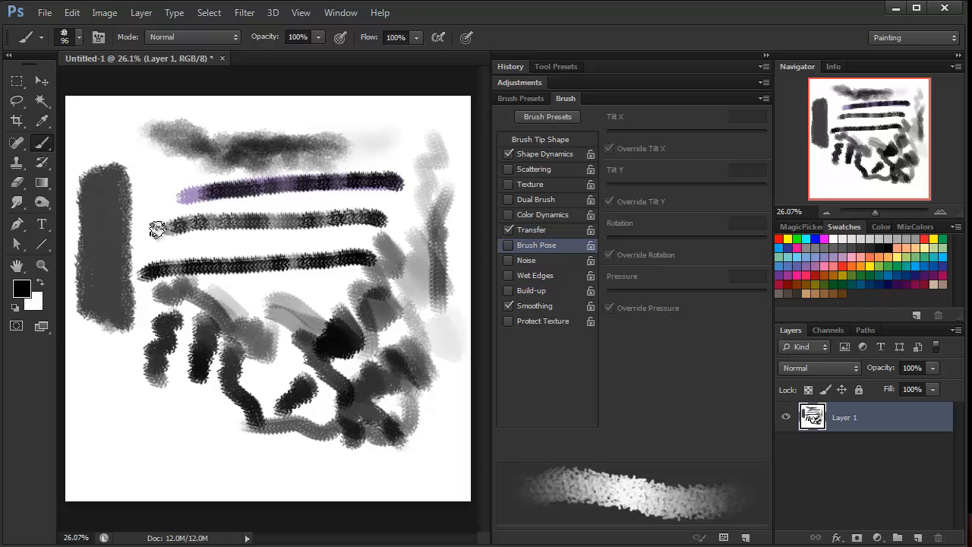
mouse_move(143, 177)
left_mouse_down()
mouse_move(154, 237)
mouse_move(158, 174)
mouse_move(166, 282)
mouse_move(162, 156)
left_mouse_up()
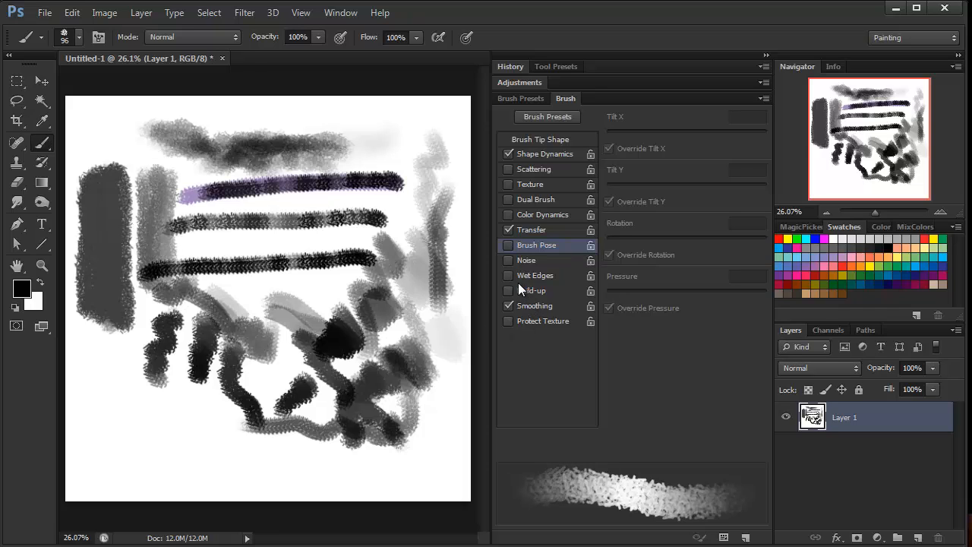
mouse_move(170, 419)
left_mouse_down()
mouse_move(211, 452)
mouse_move(164, 421)
mouse_move(203, 457)
mouse_move(156, 411)
mouse_move(221, 463)
mouse_move(155, 411)
mouse_move(204, 457)
mouse_move(143, 411)
mouse_move(200, 463)
mouse_move(136, 418)
mouse_move(193, 456)
mouse_move(139, 403)
mouse_move(207, 457)
mouse_move(135, 394)
mouse_move(186, 438)
mouse_move(129, 412)
mouse_move(197, 464)
mouse_move(132, 422)
mouse_move(196, 473)
mouse_move(126, 422)
mouse_move(177, 457)
left_mouse_up()
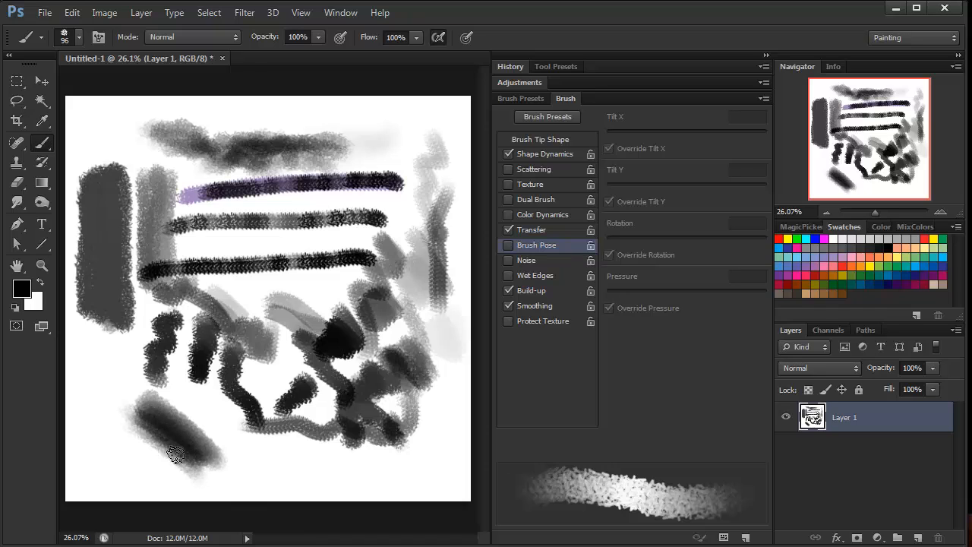
Step: Paint curved strokes along the lower canvas with Smoothing off and more strokes with it back on, and enable Protect Texture
left_click(508, 304)
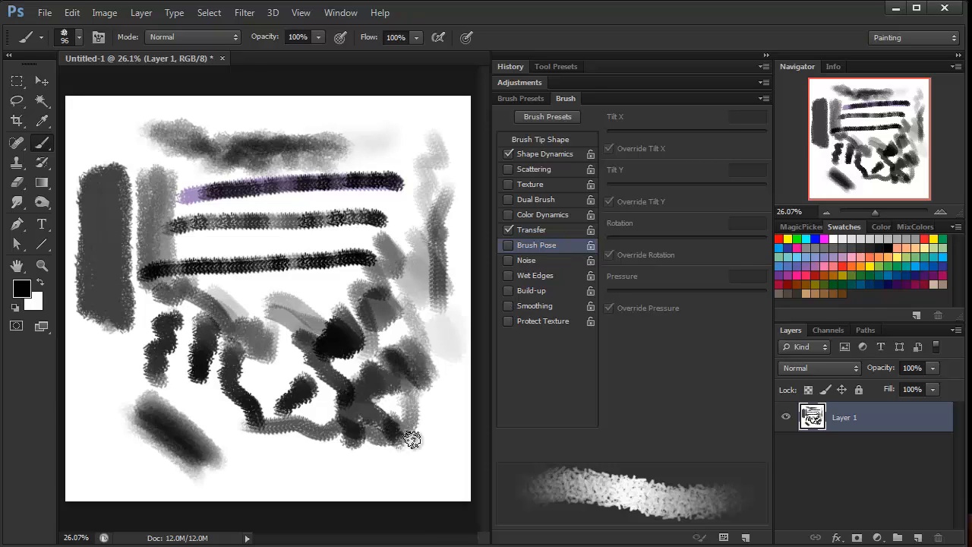
mouse_move(395, 469)
left_mouse_down()
mouse_move(258, 464)
mouse_move(292, 448)
mouse_move(250, 460)
mouse_move(225, 439)
mouse_move(252, 448)
mouse_move(210, 426)
mouse_move(201, 401)
mouse_move(182, 400)
mouse_move(219, 411)
mouse_move(203, 392)
mouse_move(83, 373)
mouse_move(112, 383)
mouse_move(125, 409)
mouse_move(106, 431)
mouse_move(120, 466)
left_mouse_up()
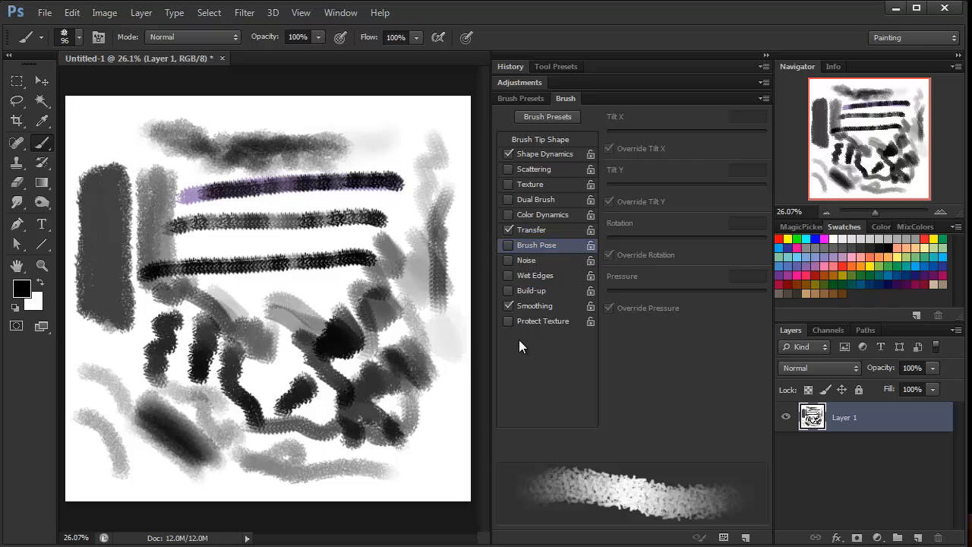
mouse_move(290, 294)
left_mouse_down()
mouse_move(270, 321)
mouse_move(341, 310)
mouse_move(205, 344)
mouse_move(228, 314)
mouse_move(224, 300)
mouse_move(205, 306)
mouse_move(201, 295)
mouse_move(156, 335)
mouse_move(178, 334)
mouse_move(181, 311)
mouse_move(194, 327)
mouse_move(188, 356)
mouse_move(192, 326)
mouse_move(171, 349)
mouse_move(173, 376)
mouse_move(161, 382)
mouse_move(181, 370)
mouse_move(193, 413)
left_mouse_up()
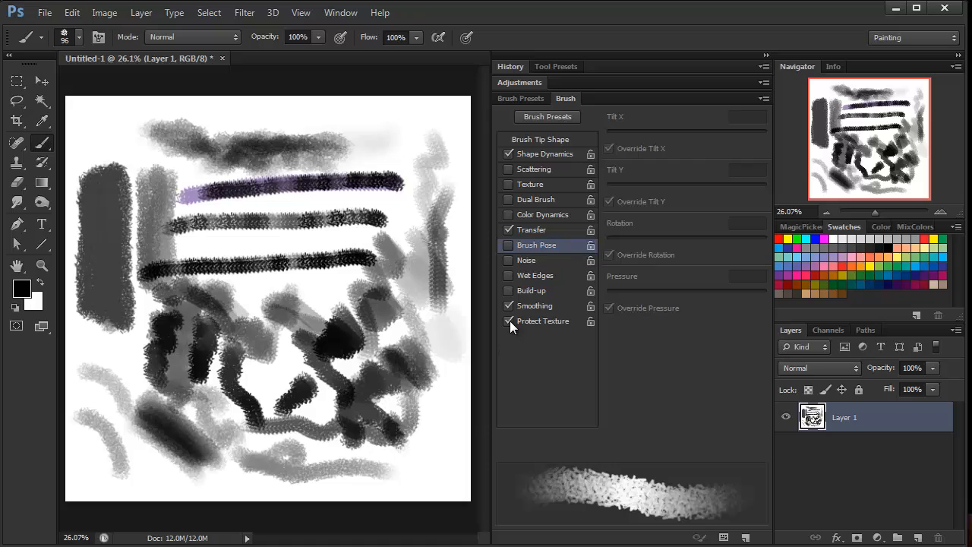